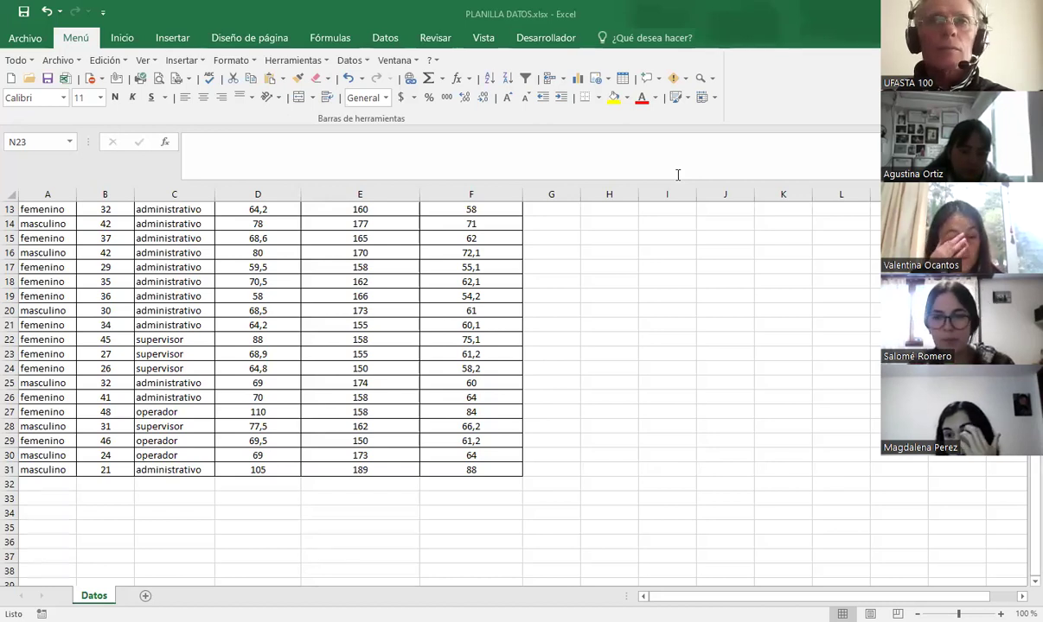
Switch to the workbook Clase de estadística en excel_2024.xlsx and calculate the PROMEDIO of F45:F74 in cell F75 of Ejemplo_3
key("alt+Tab")
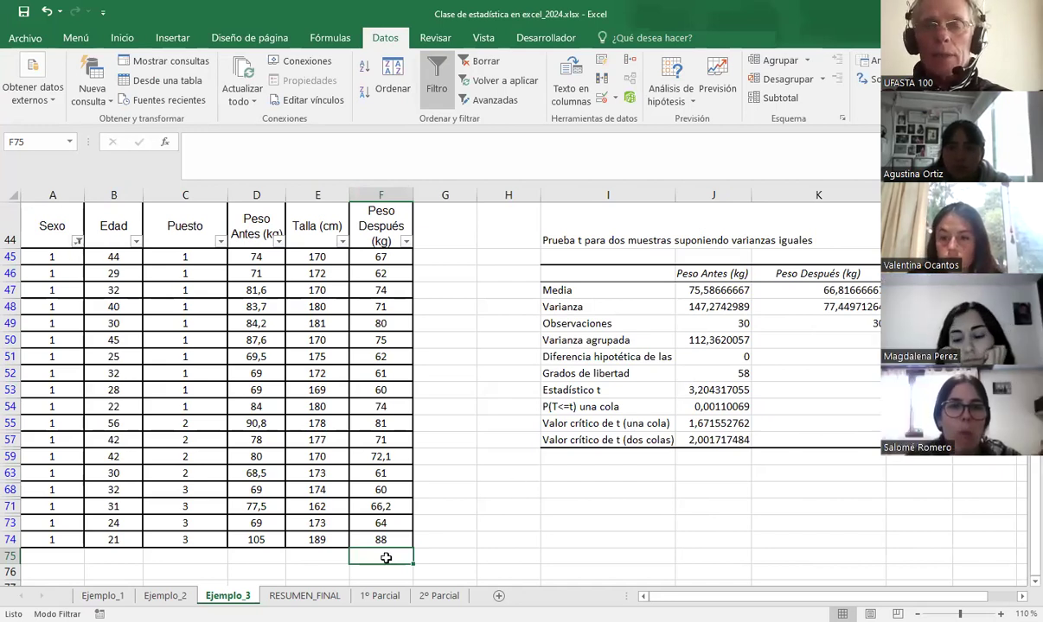
type("=")
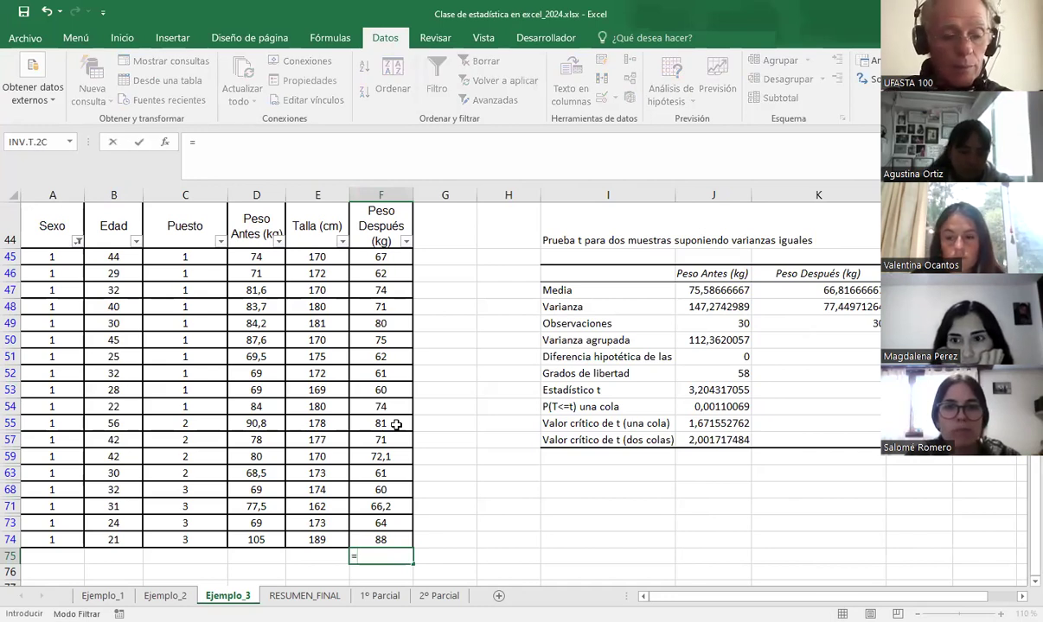
type("promedio")
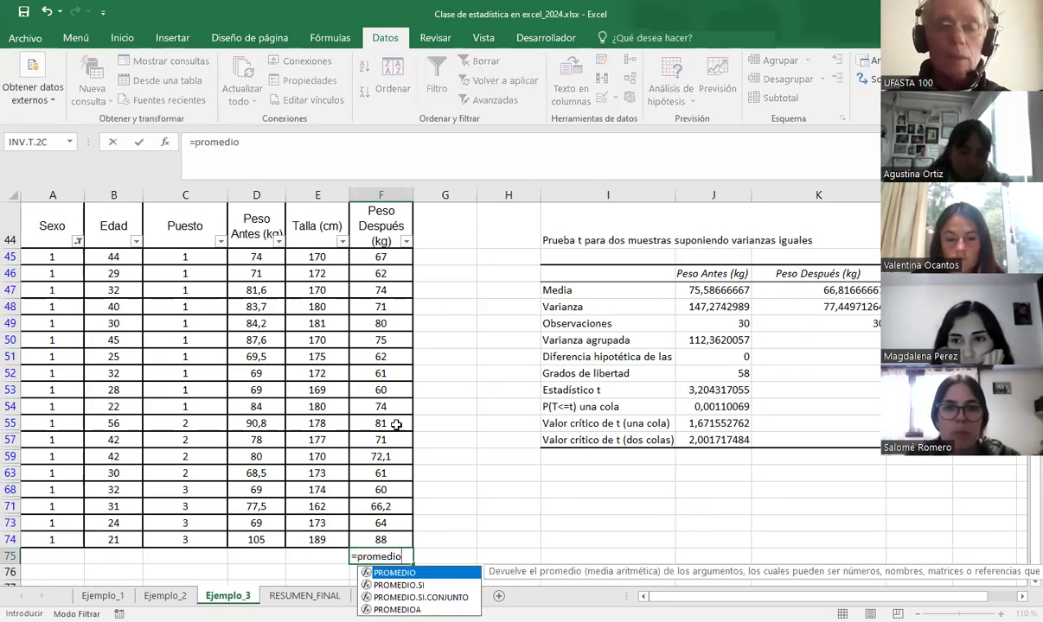
type("(")
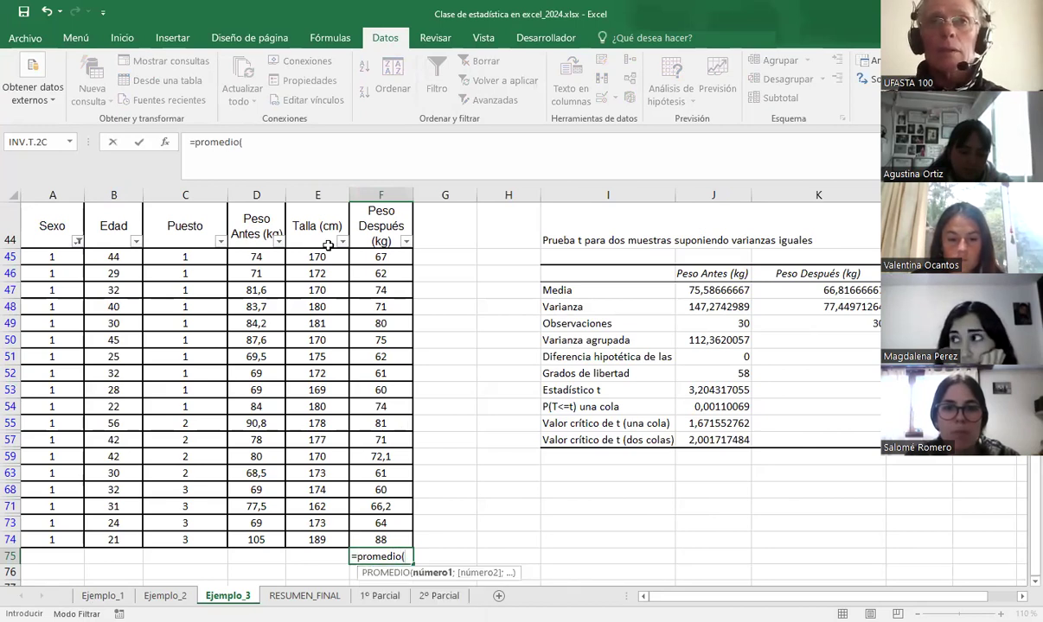
left_click(377, 257)
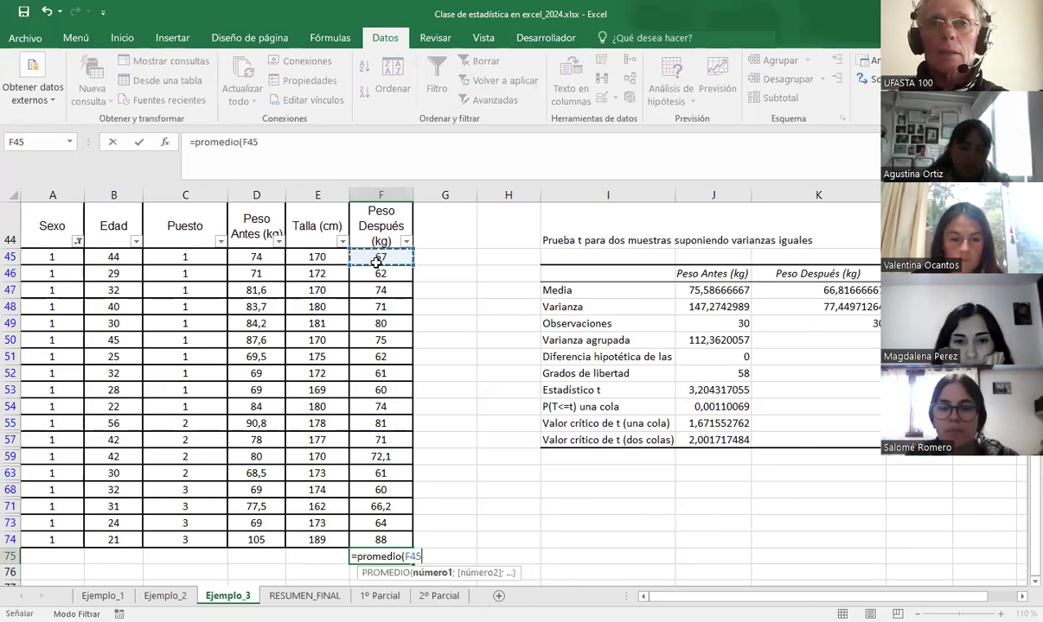
left_click(380, 531, "shift")
left_click(381, 536, "shift")
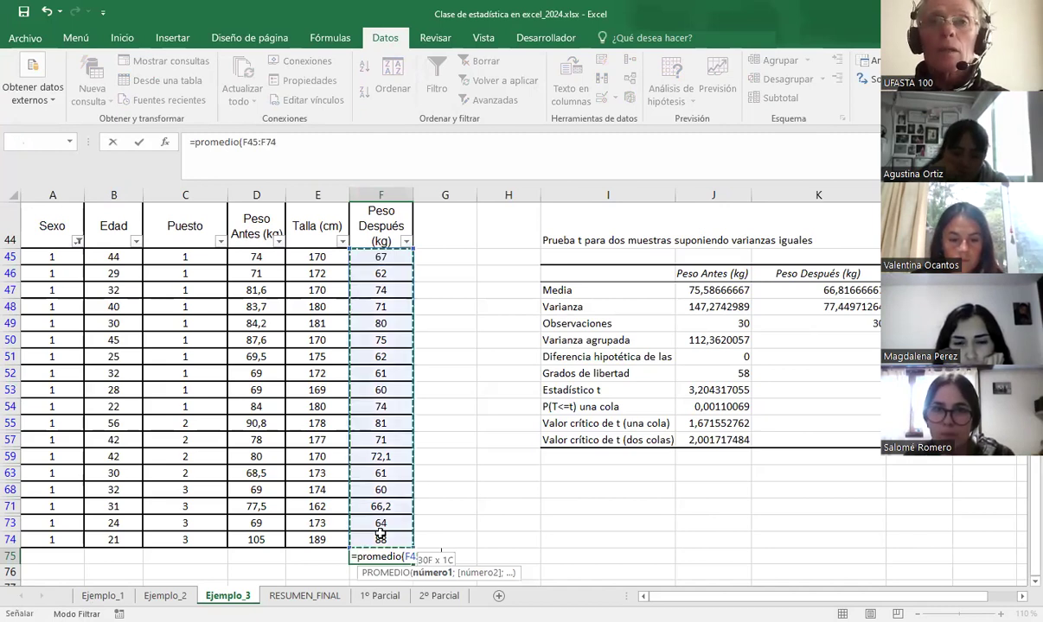
key("Tab")
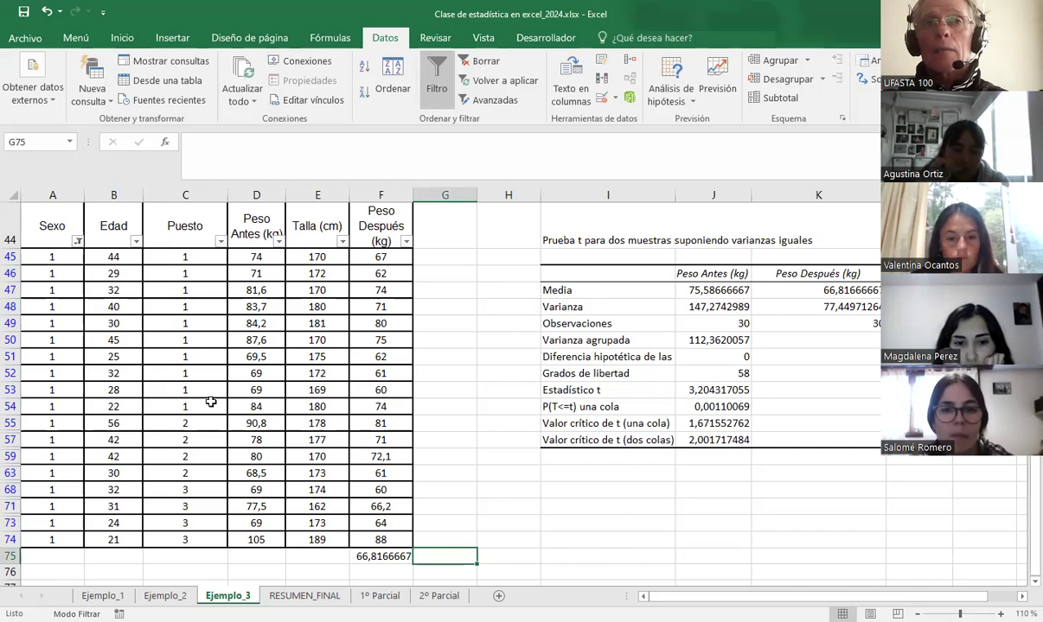
Filter the Puesto column to show only the rows with value 1
left_click(221, 243)
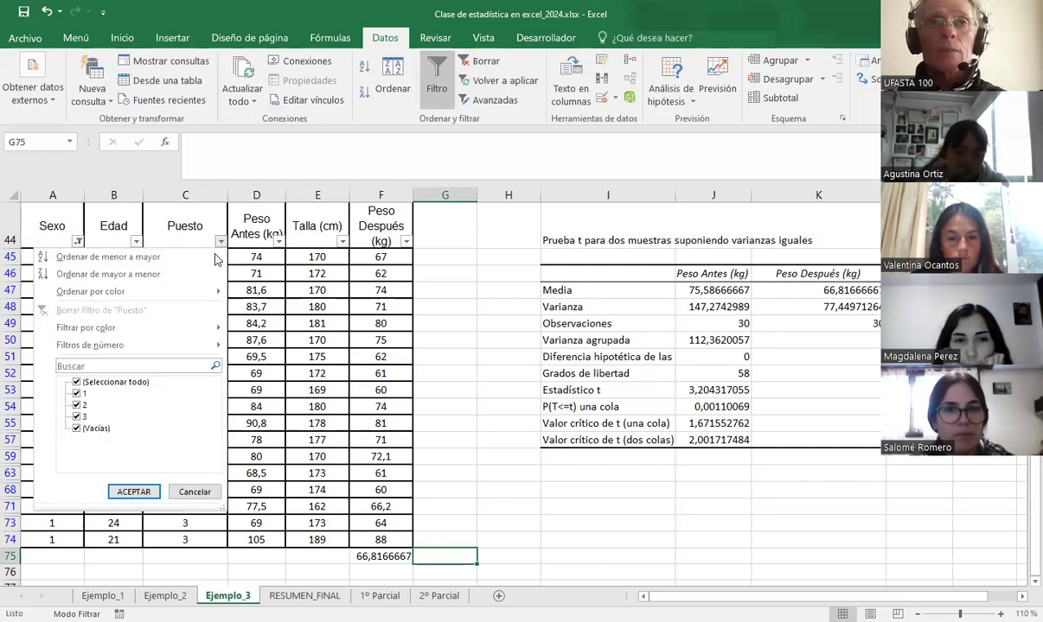
left_click(76, 428)
left_click(76, 417)
left_click(76, 405)
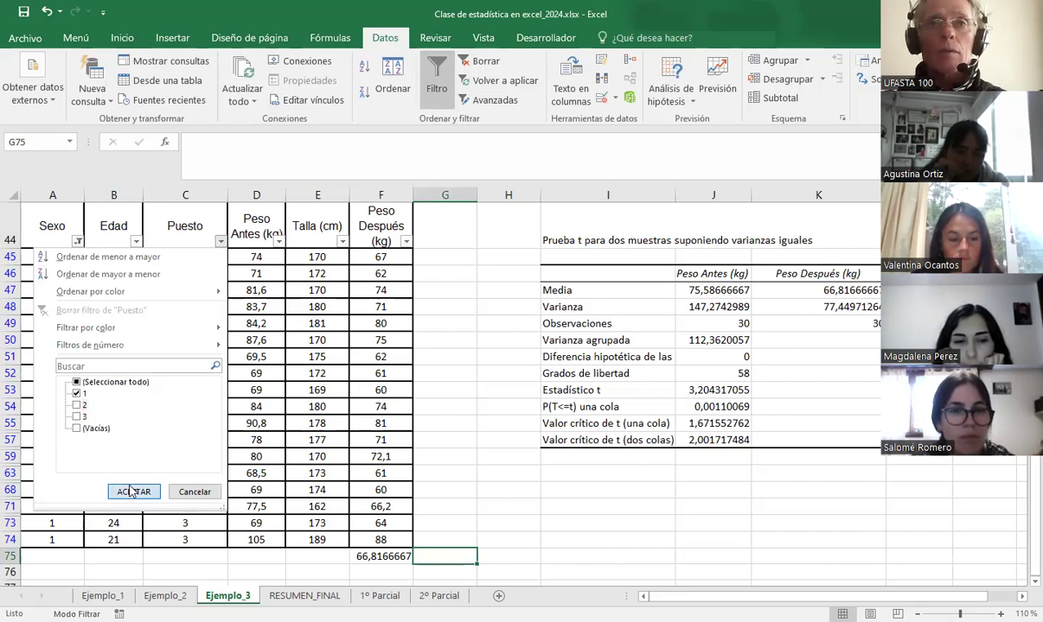
left_click(131, 491)
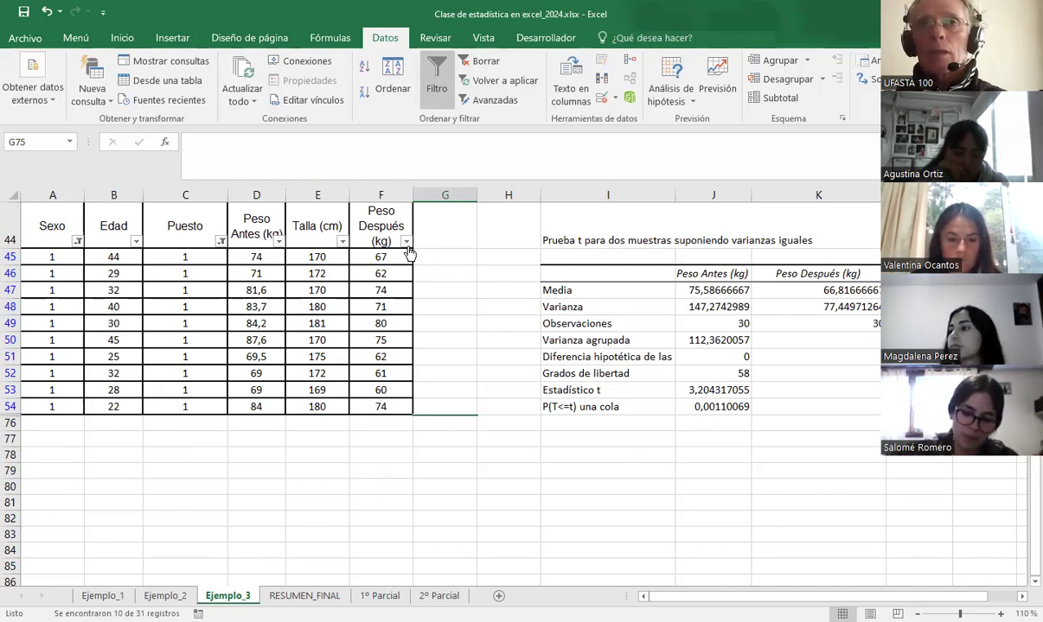
Remove the filters from the Sexo and Puesto columns so that all values are included
left_click(77, 243)
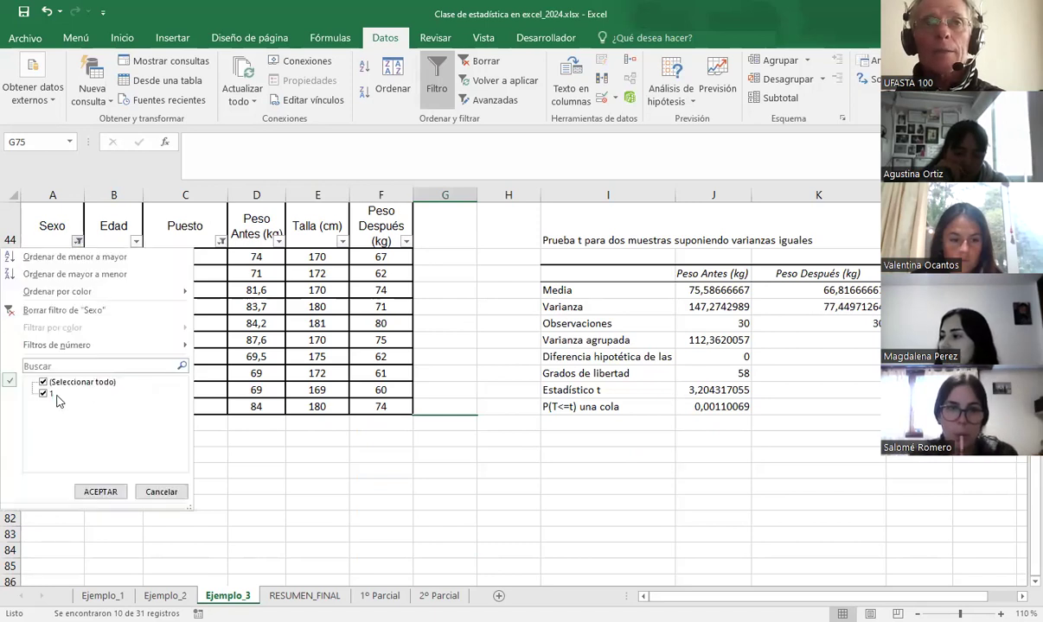
left_click(102, 491)
left_click(221, 242)
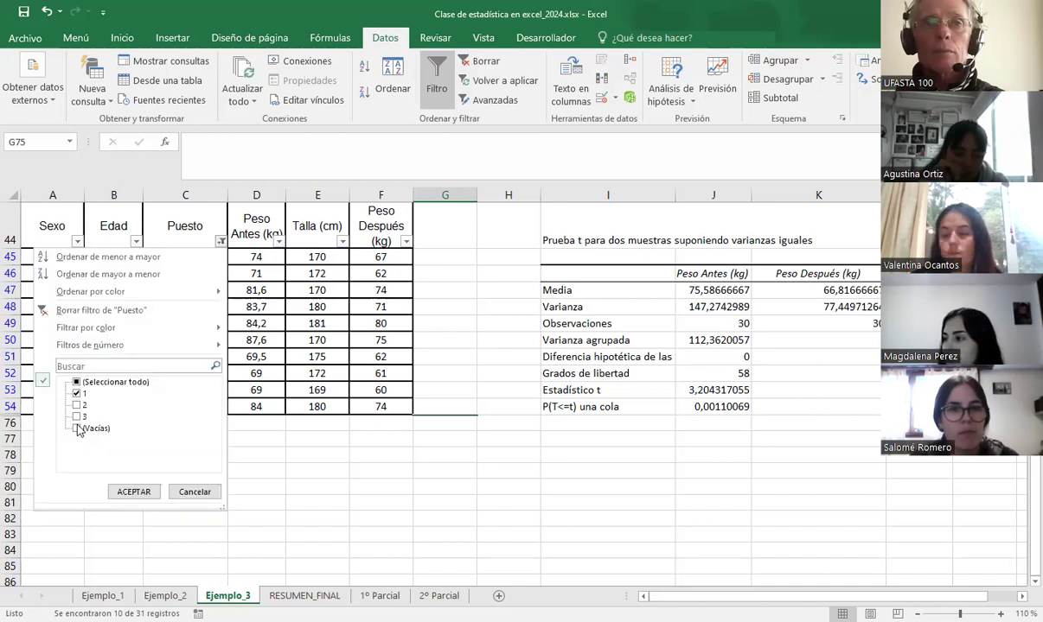
left_click(97, 382)
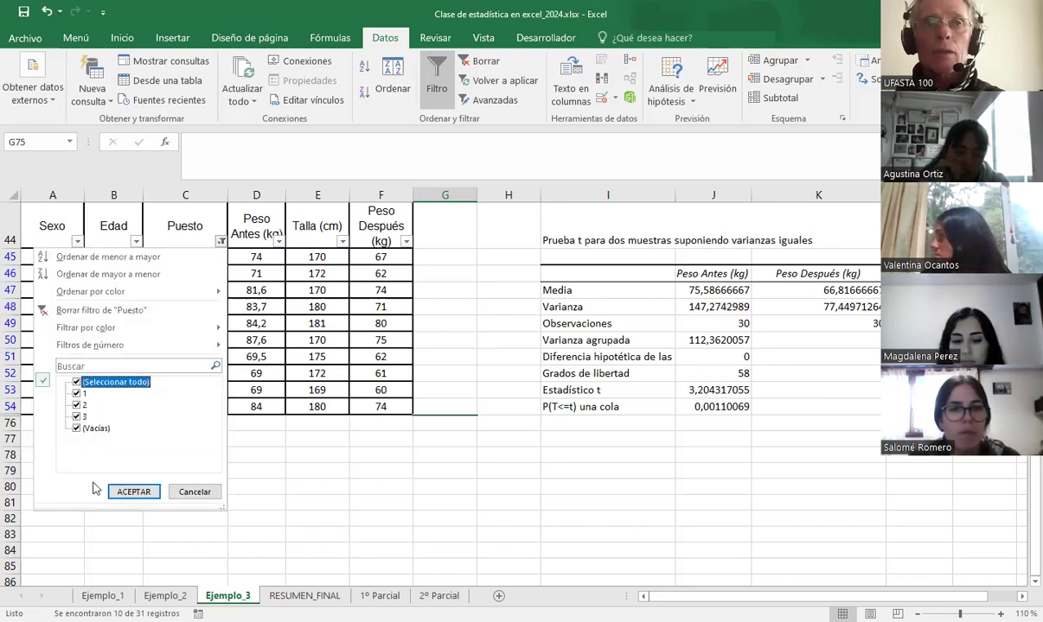
left_click(118, 491)
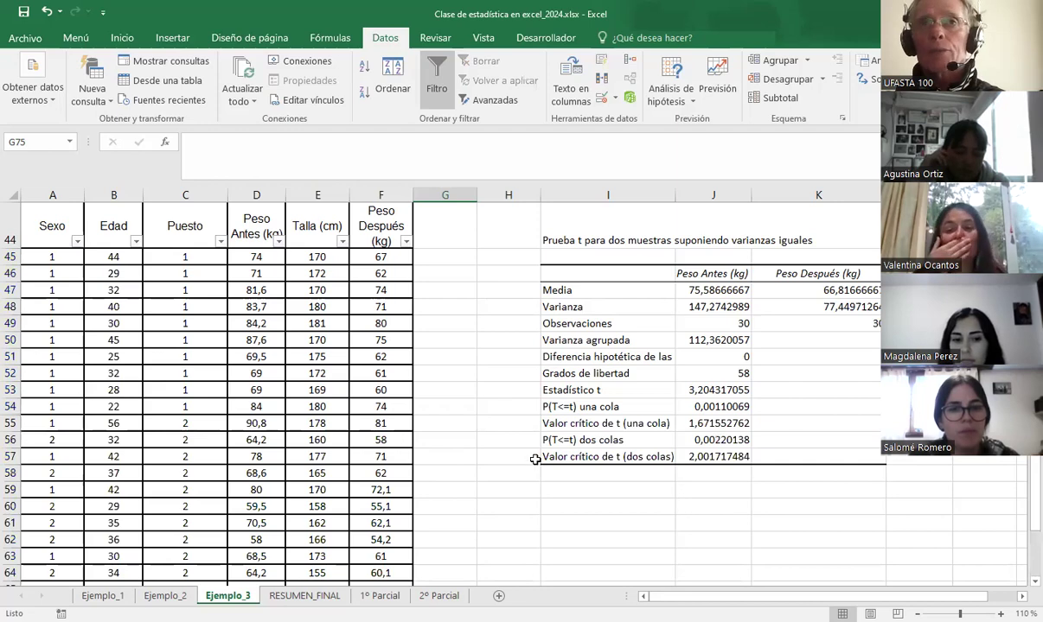
Examine the full data table, the average below Peso Después and the t-test results for equal variances
scroll(532, 459, "down", 3)
scroll(523, 458, "up", 7)
scroll(520, 458, "down", 10)
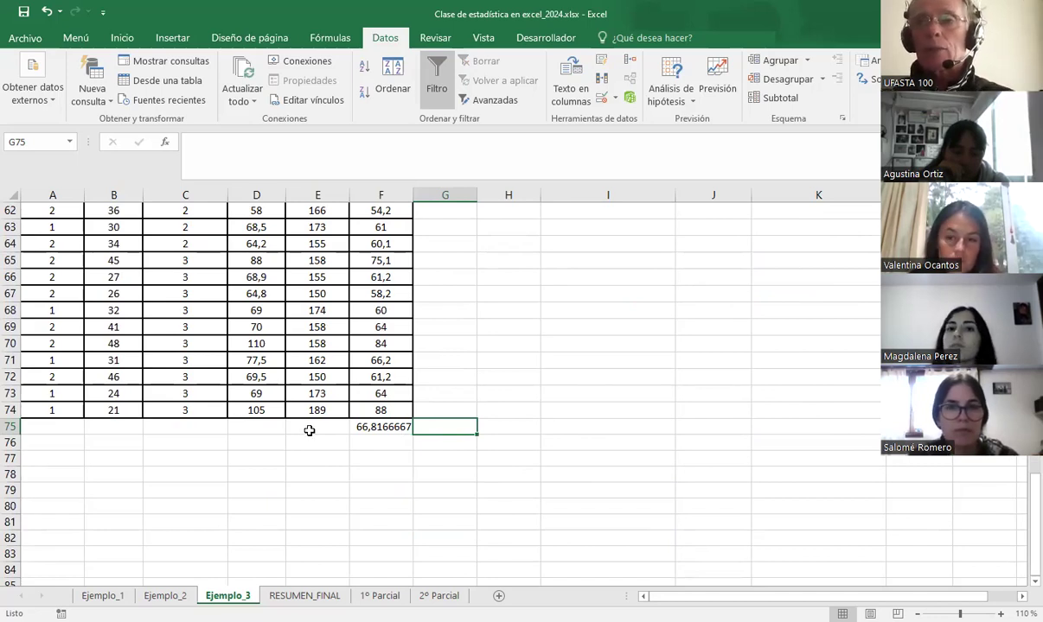
scroll(559, 533, "up", 9)
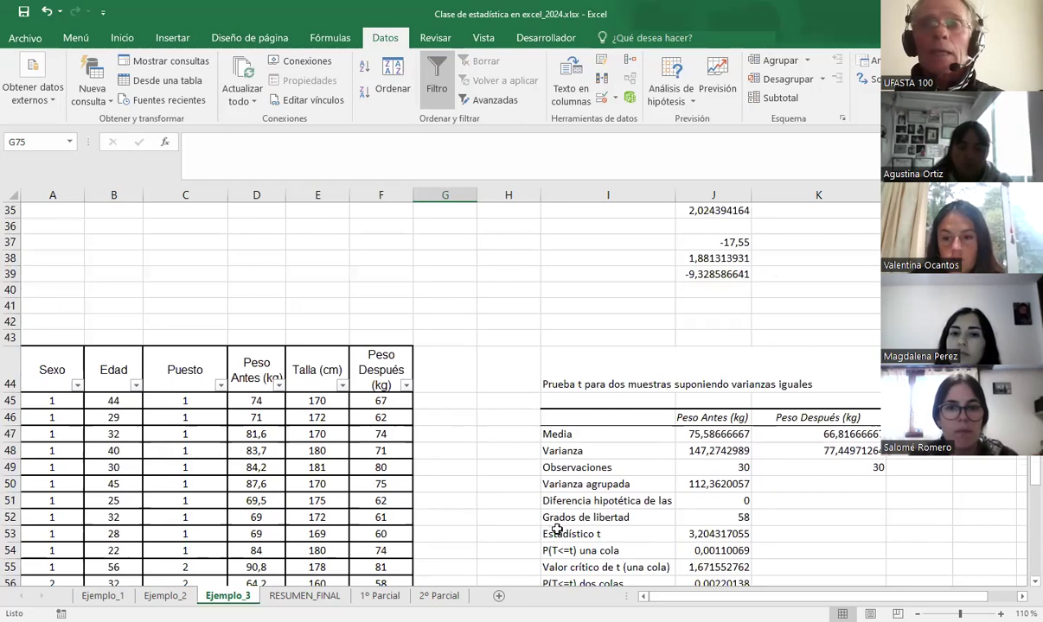
scroll(546, 524, "down", 6)
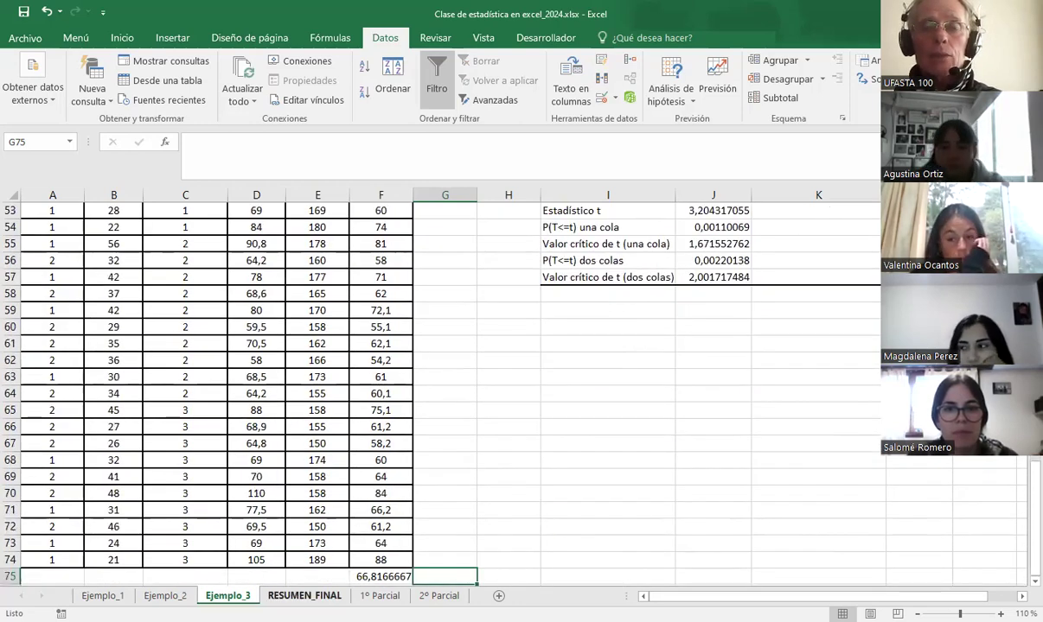
scroll(714, 487, "down", 3)
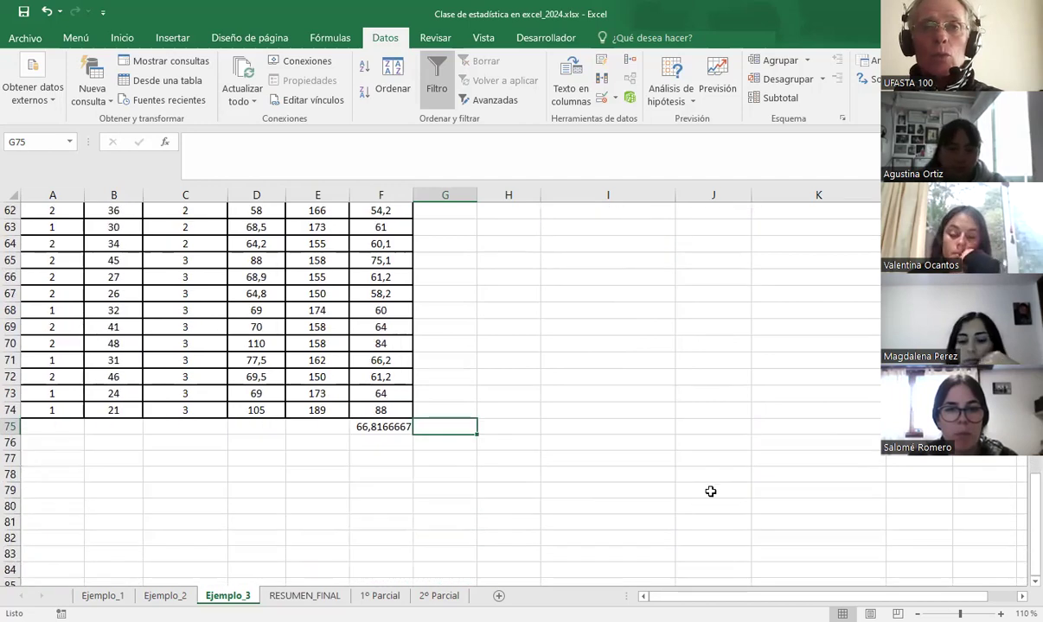
scroll(709, 491, "up", 4)
scroll(708, 493, "down", 4)
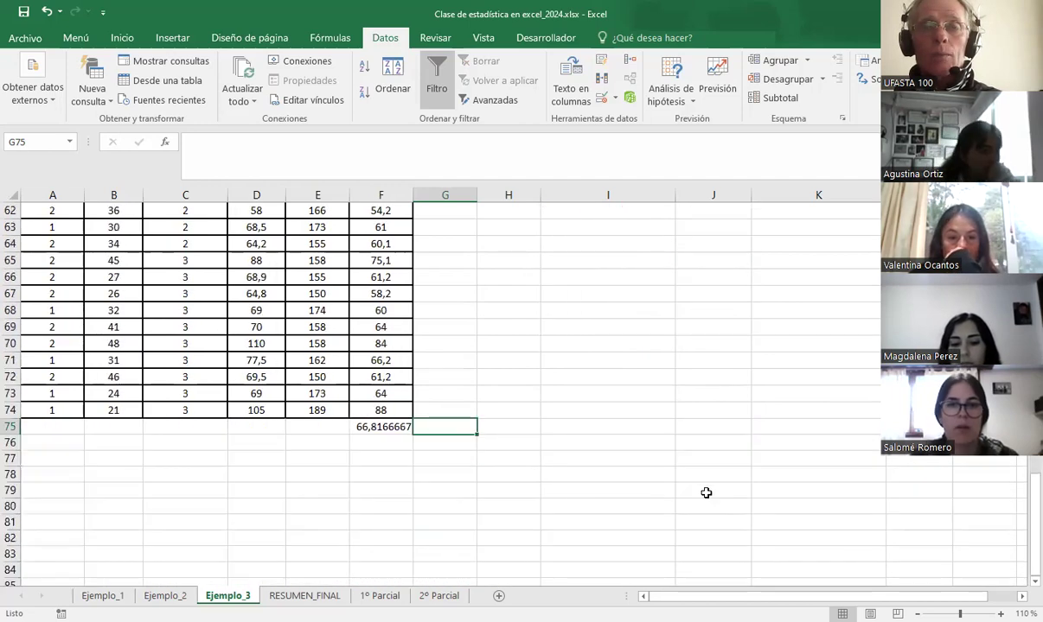
scroll(705, 493, "up", 7)
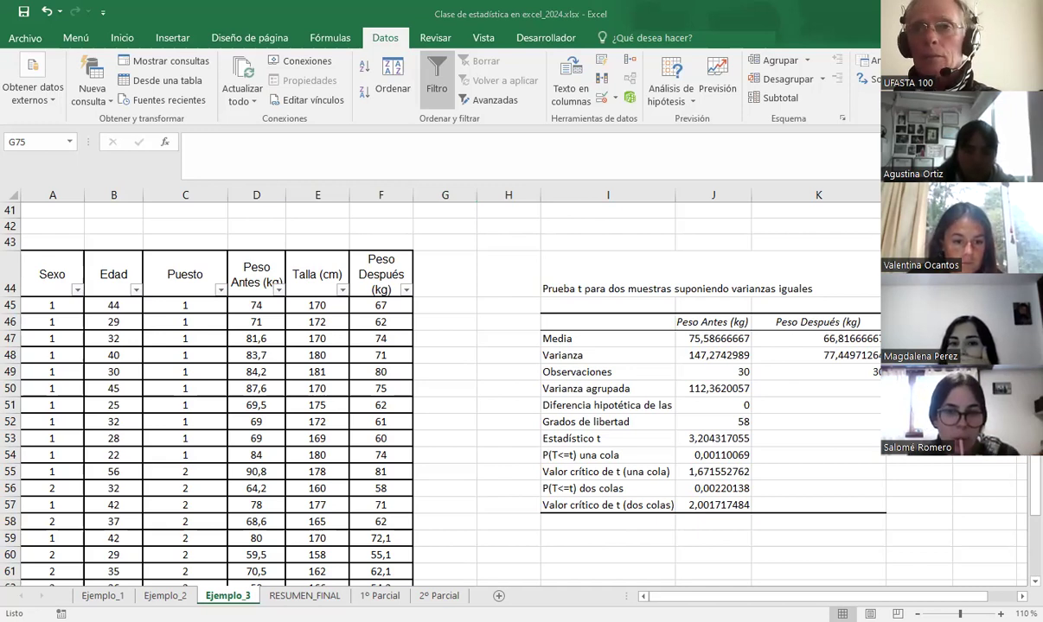
Switch to the Word document Control de calidad Seminario 1.doc and review its statistics exercises, through Ejercicio 5 and beyond
key("alt+Tab")
scroll(715, 509, "down", 15)
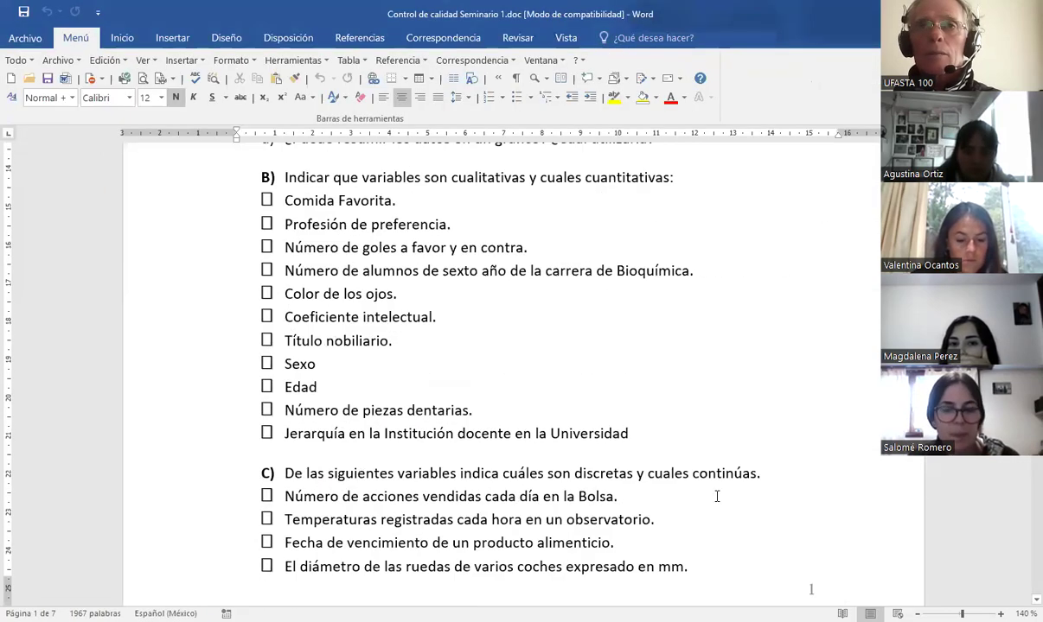
scroll(715, 508, "down", 20)
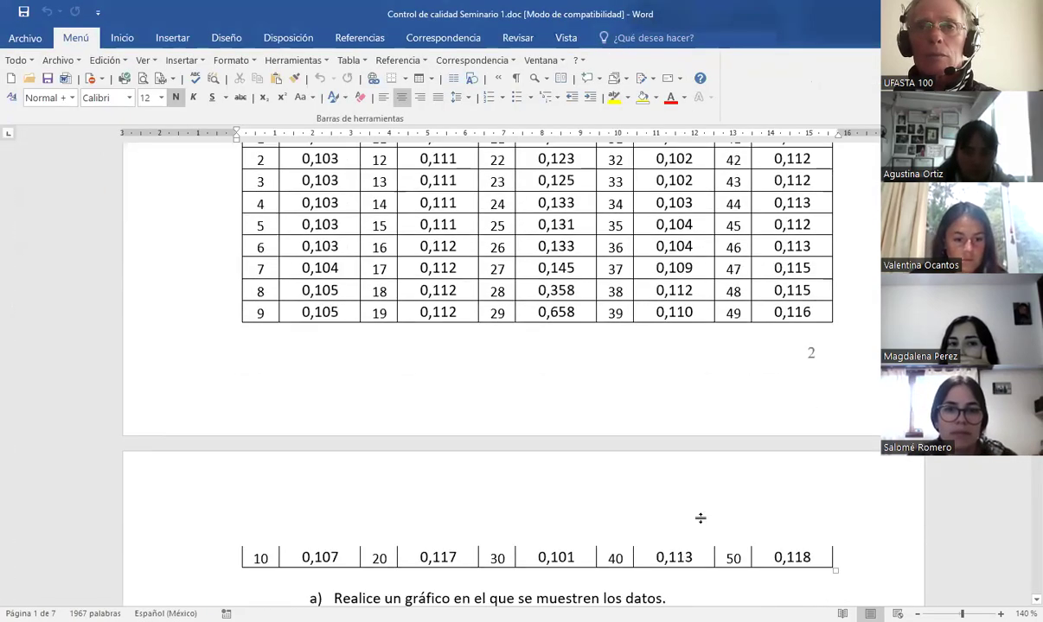
scroll(699, 517, "down", 20)
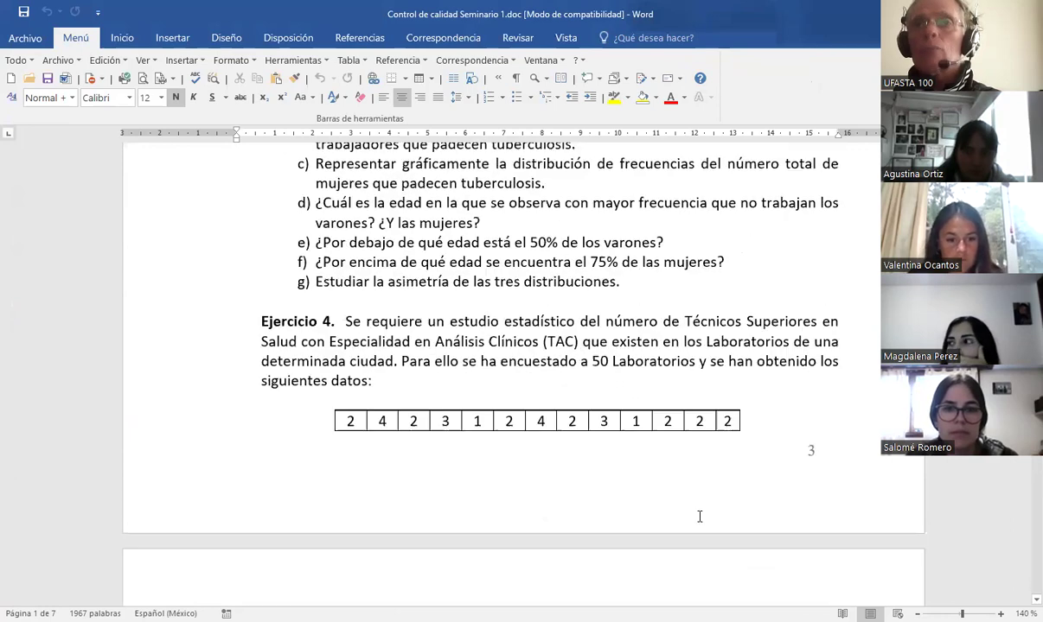
scroll(696, 515, "down", 4)
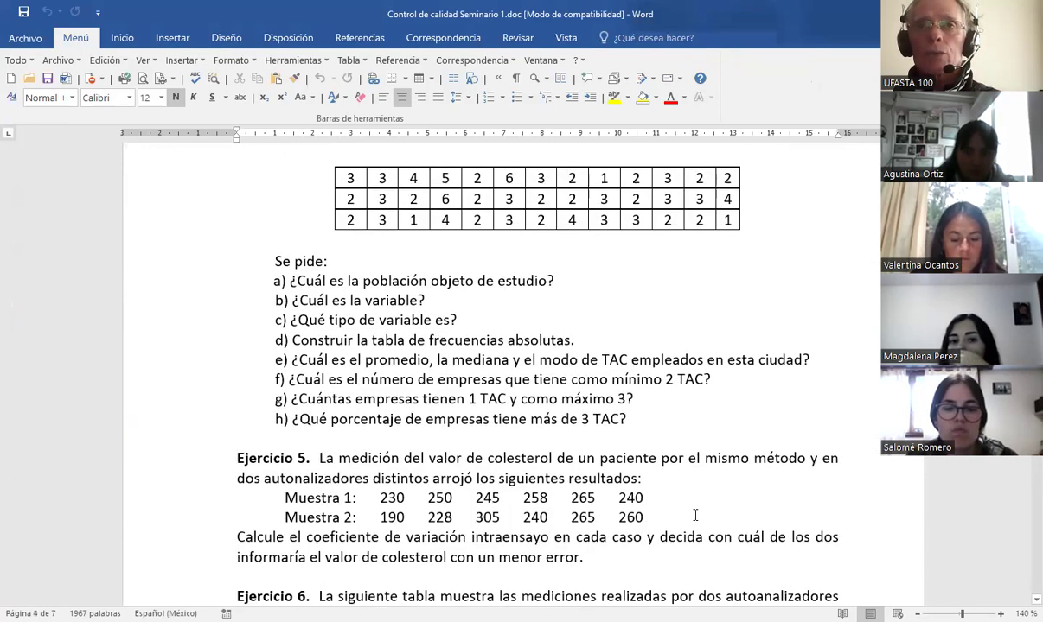
scroll(692, 515, "up", 4)
scroll(689, 515, "down", 10)
scroll(685, 518, "down", 4)
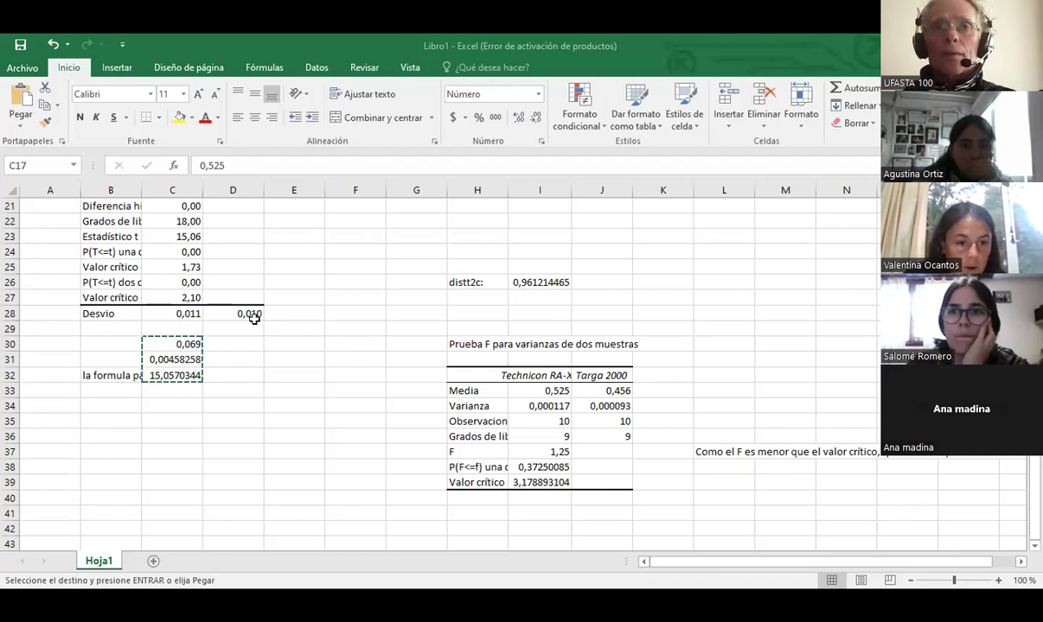
Examine the equal-variances t-test table for Technicon RA-X and Targa 2000 and the manual calculations beneath it
scroll(251, 313, "up", 7)
scroll(251, 309, "down", 4)
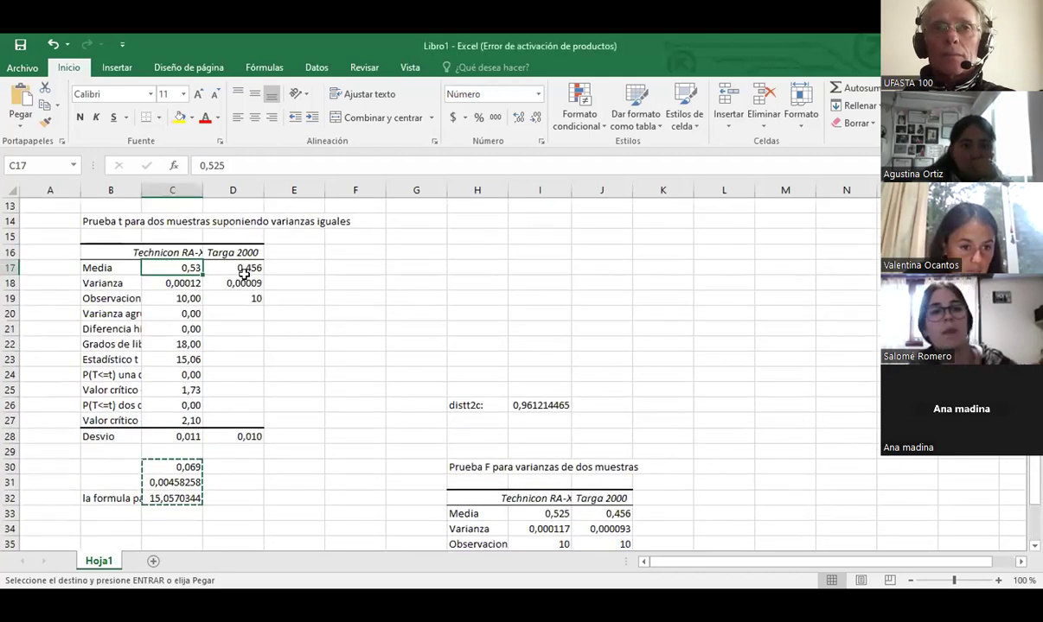
left_click_drag(88, 221, 325, 226)
left_click(299, 282)
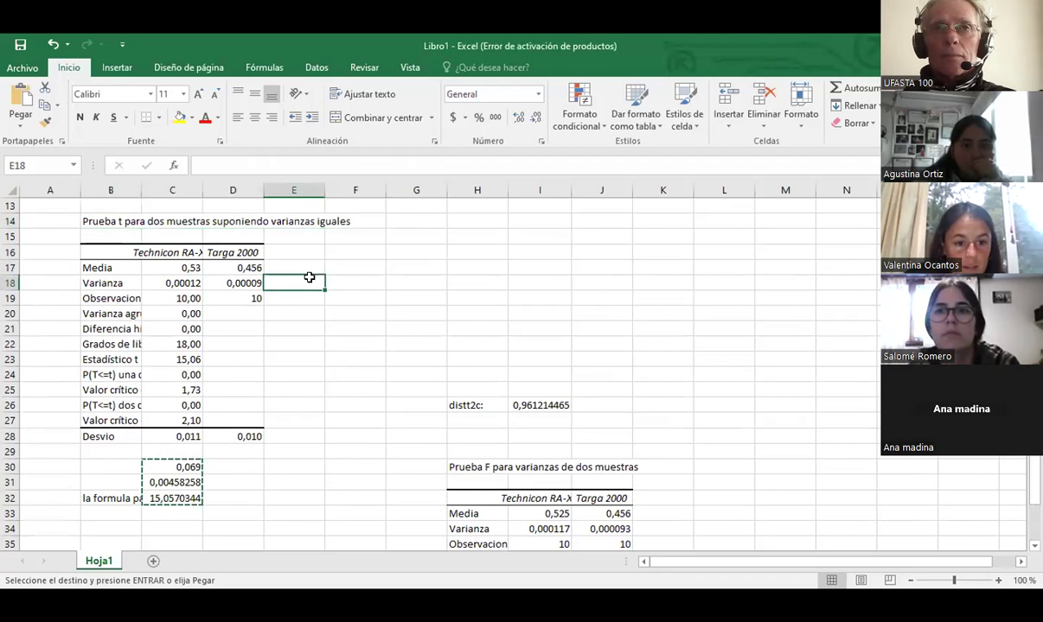
left_click(233, 448)
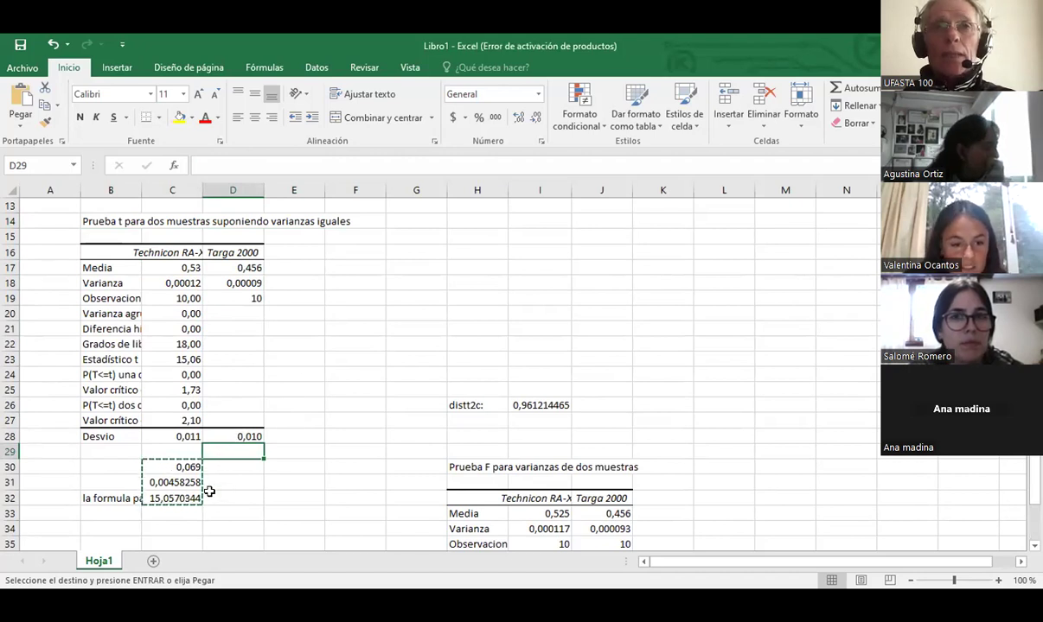
left_click(233, 502)
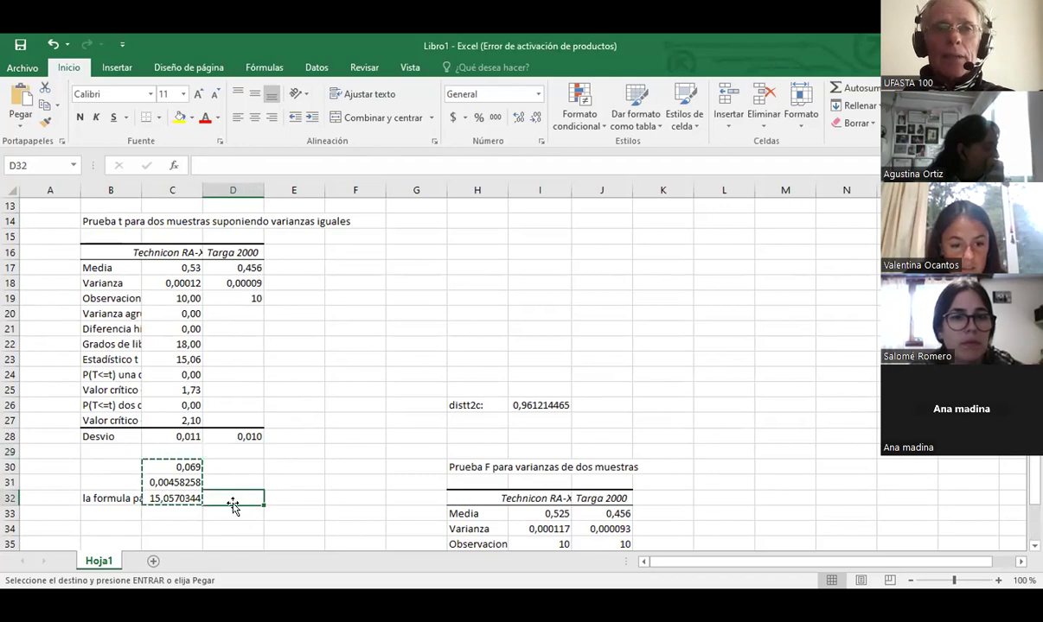
Examine the formulas in C32, C30 and C31 that calculate the t statistic manually below the t-test table
double_click(189, 498)
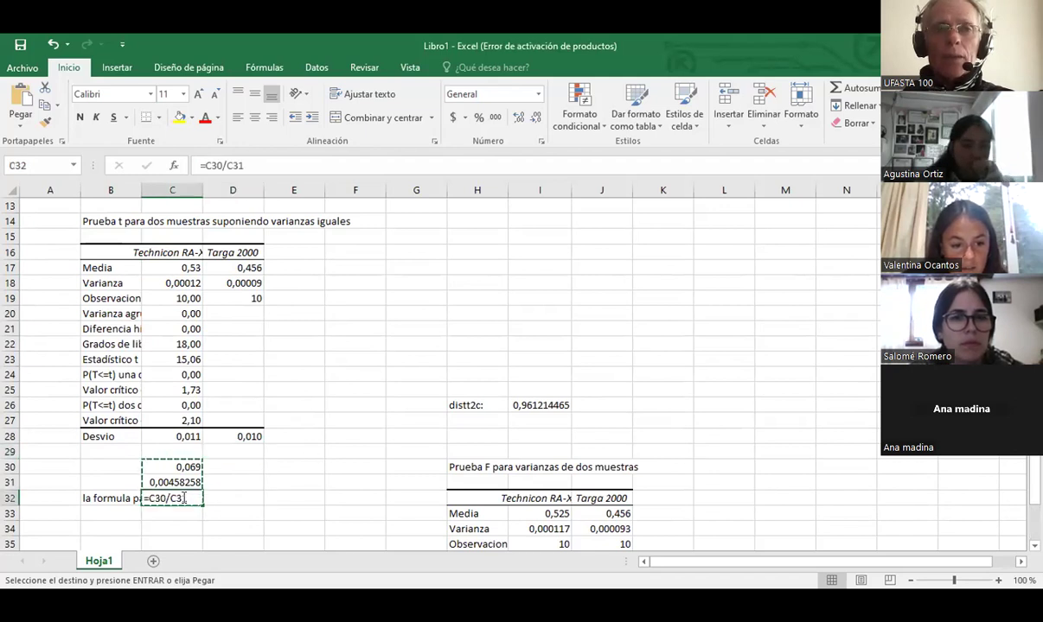
double_click(191, 467)
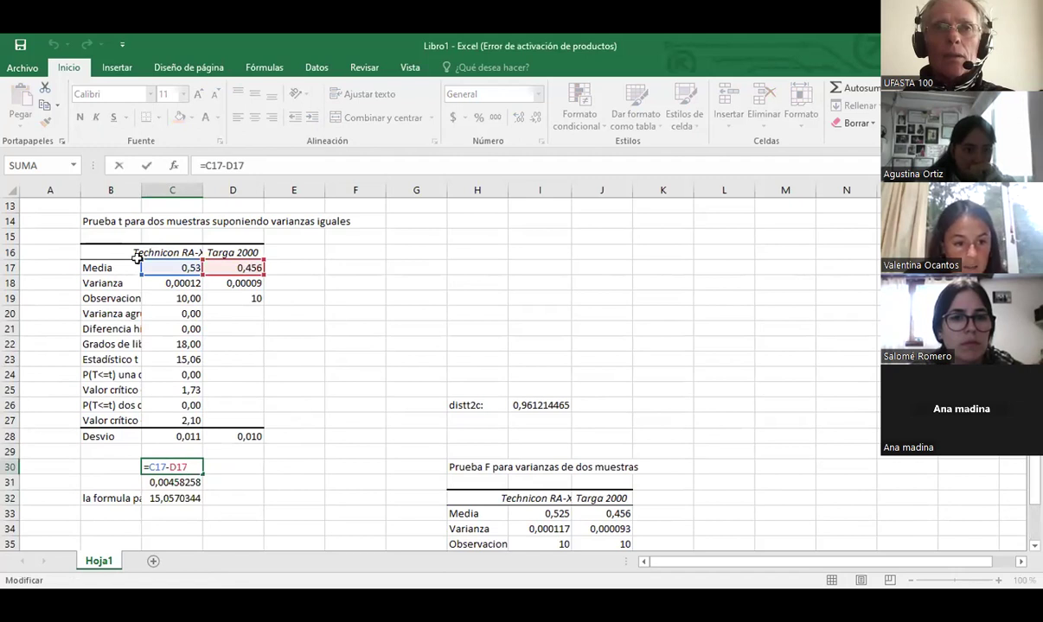
double_click(176, 481)
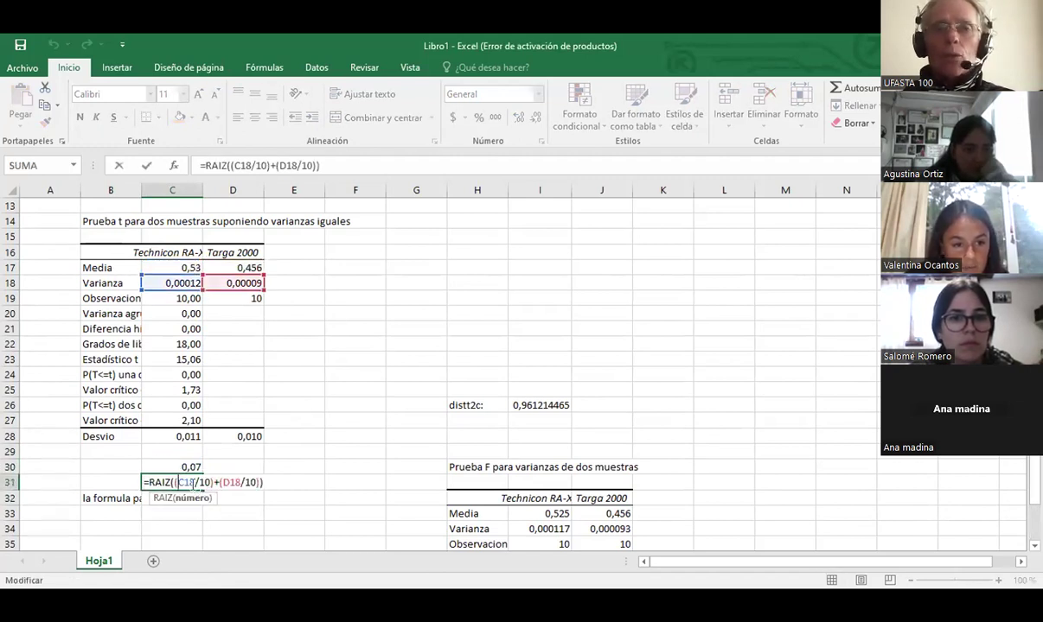
left_click(162, 358)
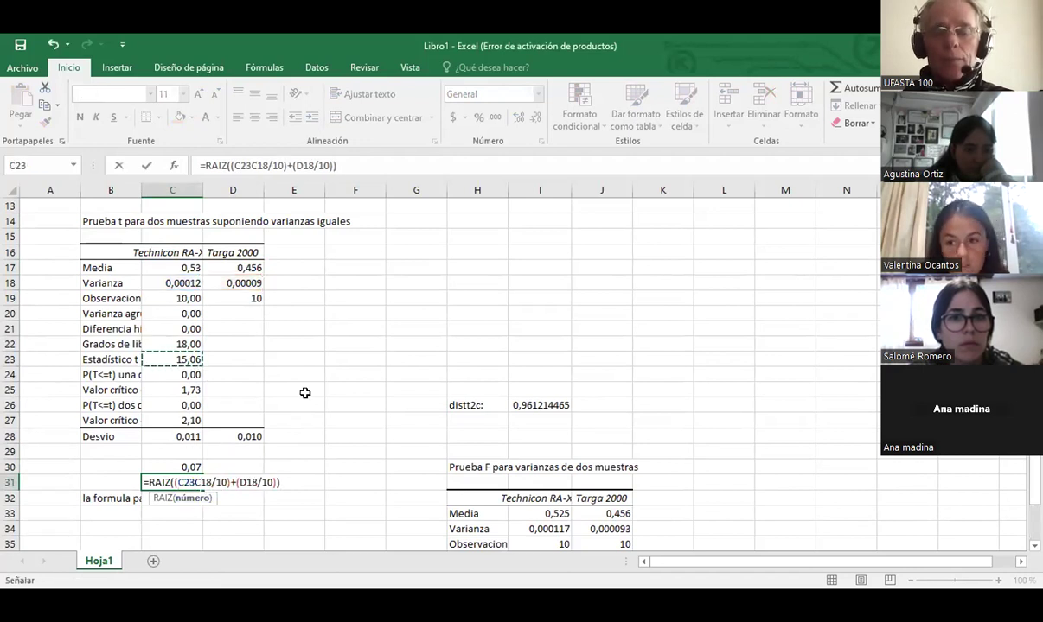
left_click(306, 393)
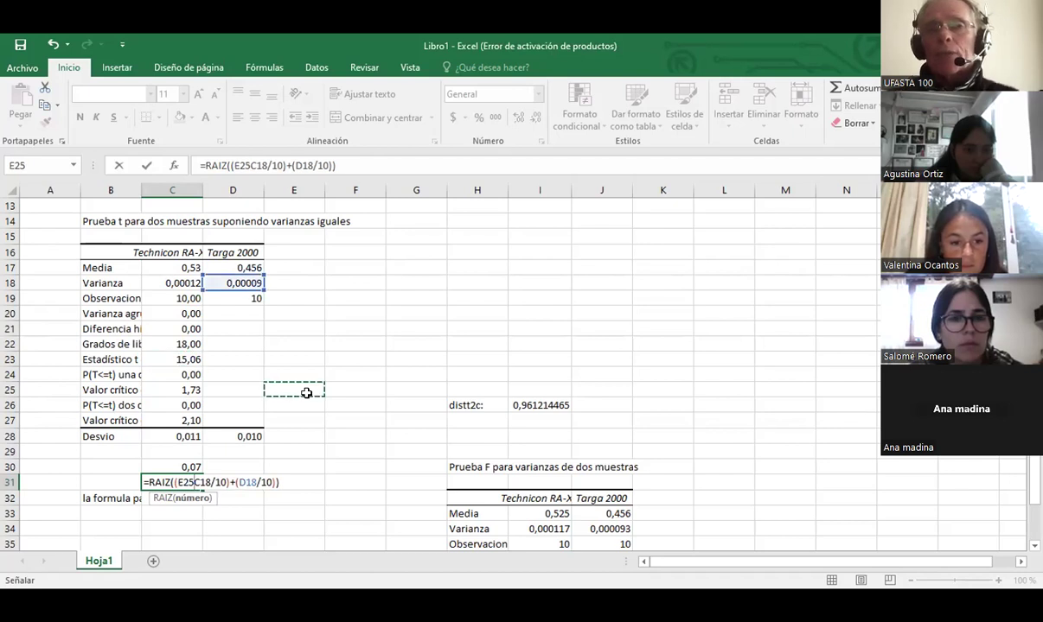
left_click(306, 429)
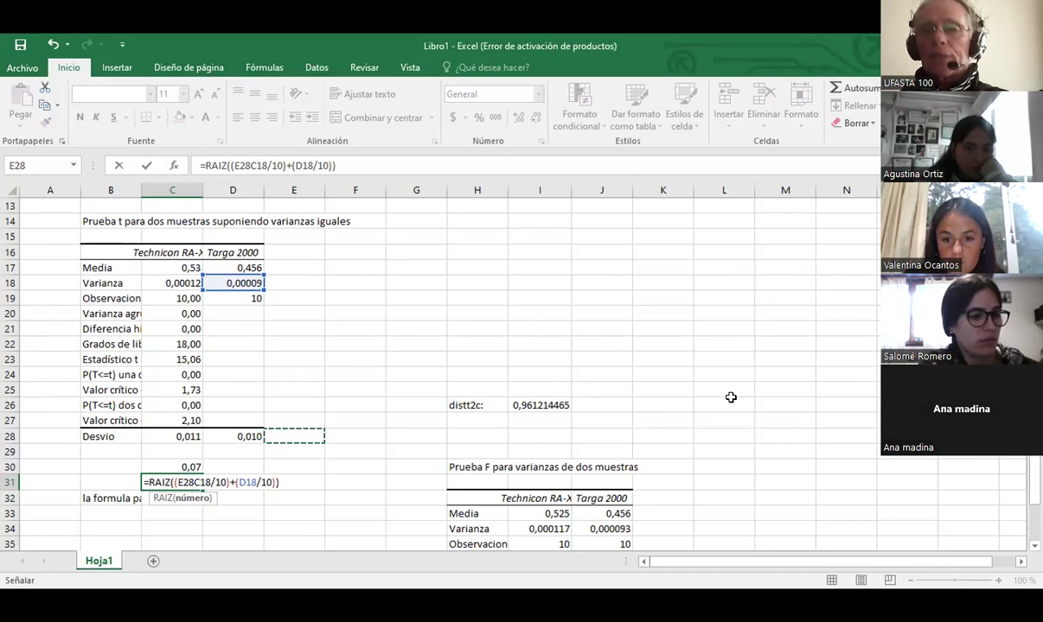
key("Return")
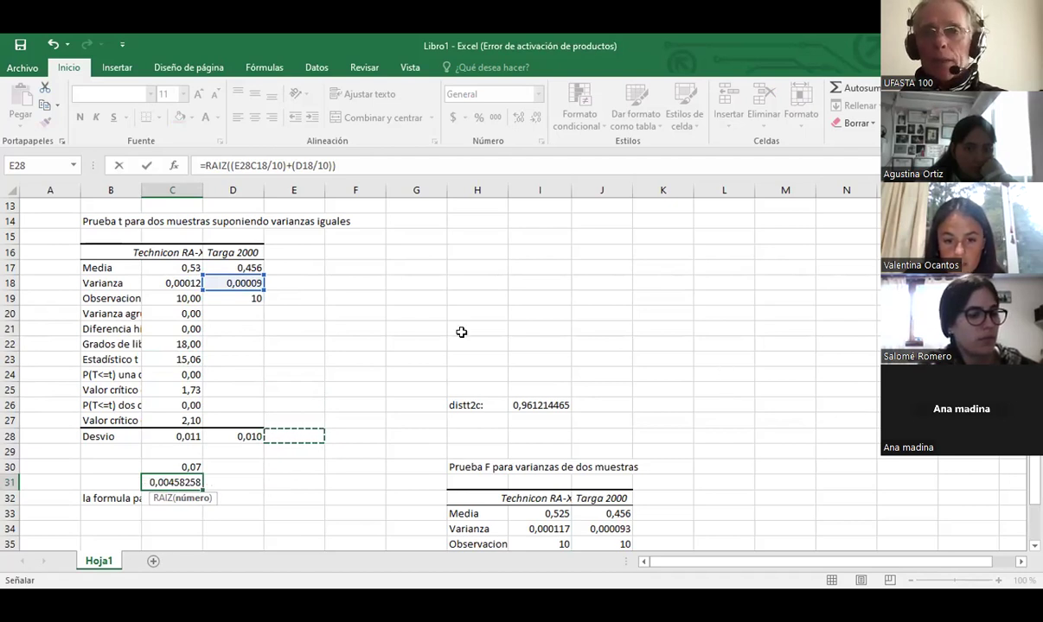
Examine the two-sample F-test table for variances, its F and critical values, and the written conclusion beside it
scroll(462, 332, "down", 3)
left_click(657, 403)
left_click(458, 328)
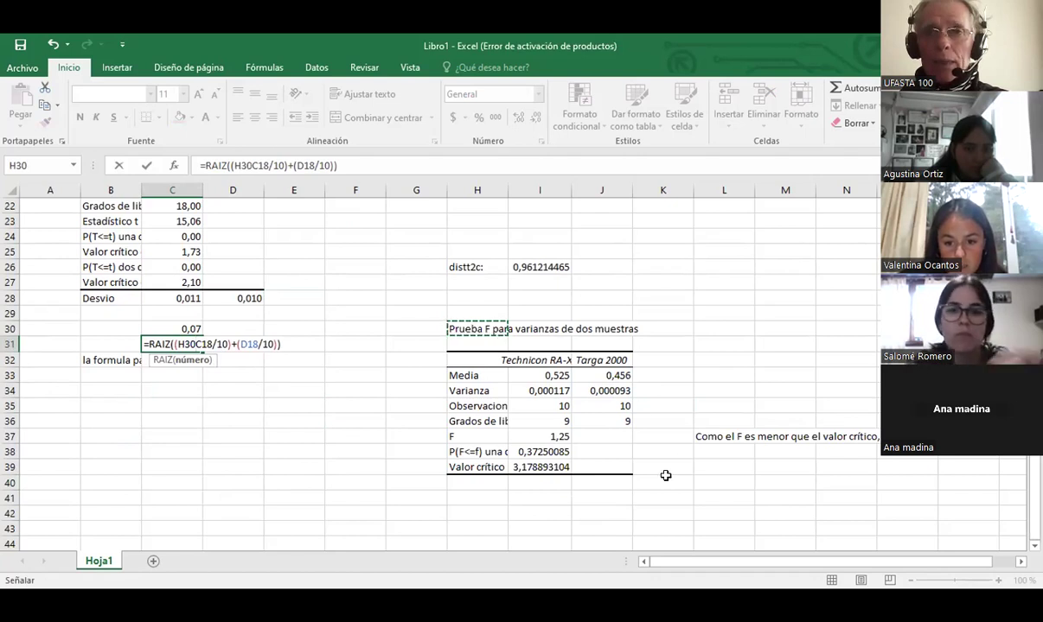
left_click(545, 437)
left_click(547, 467)
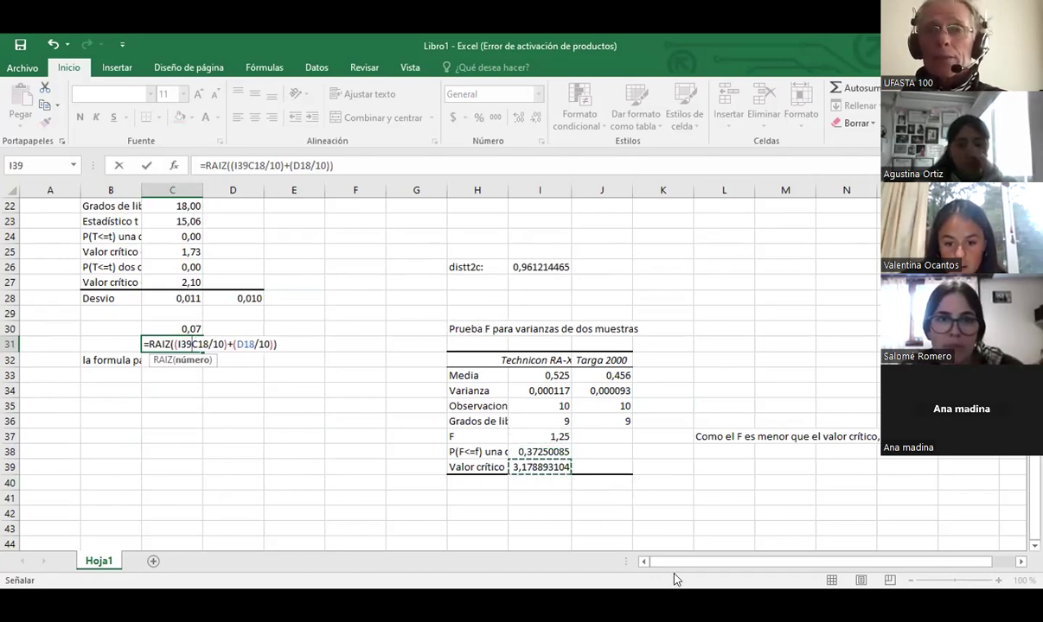
left_click_drag(689, 563, 749, 563)
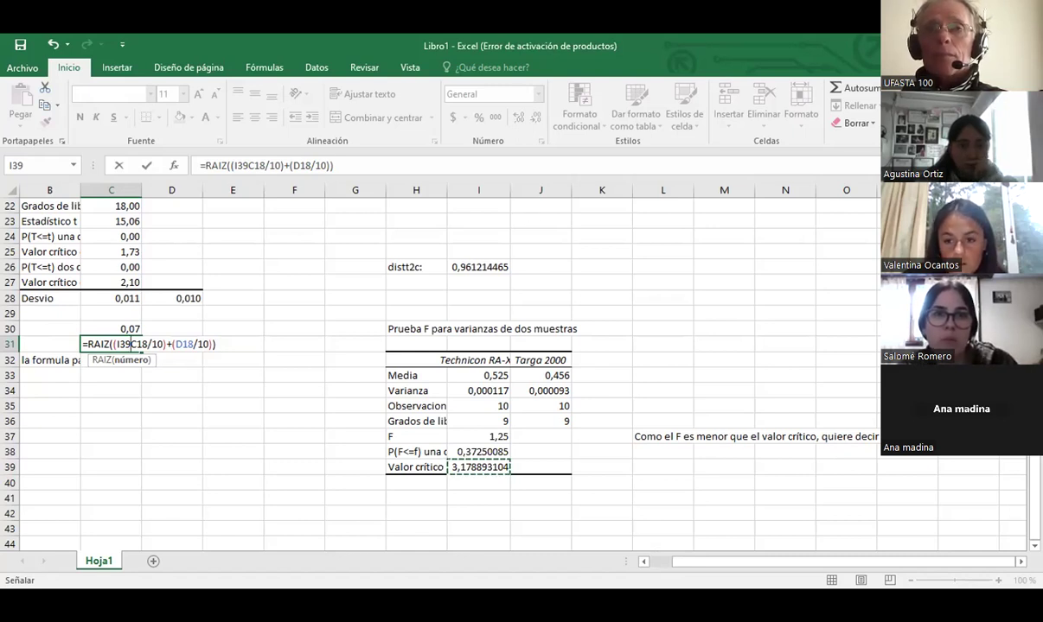
key("Up")
key("Up")
key("Up")
key("Up")
key("Up")
key("Up")
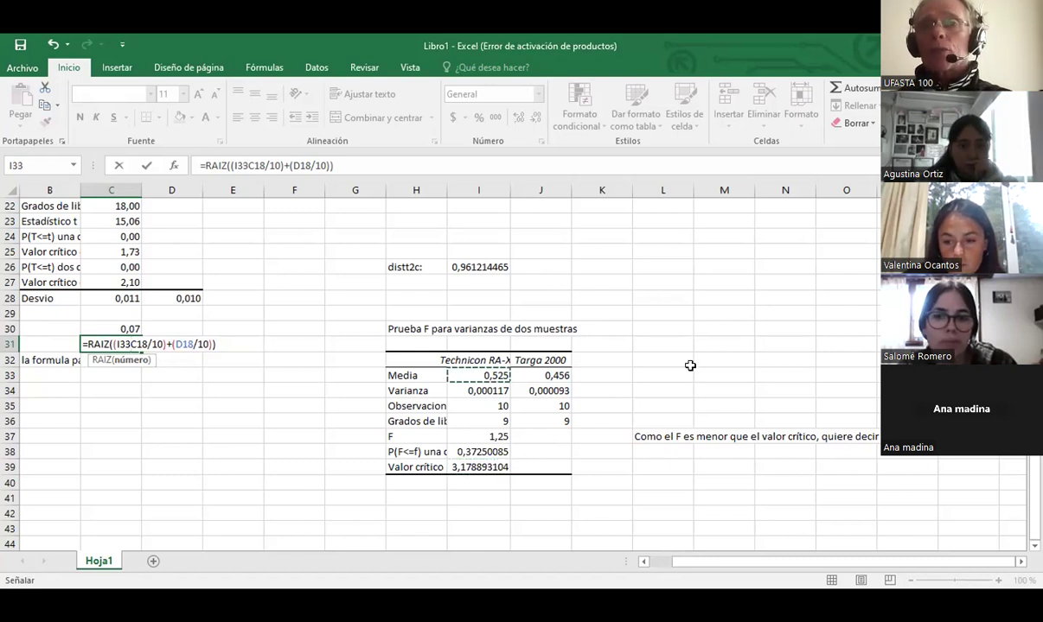
left_click(595, 359)
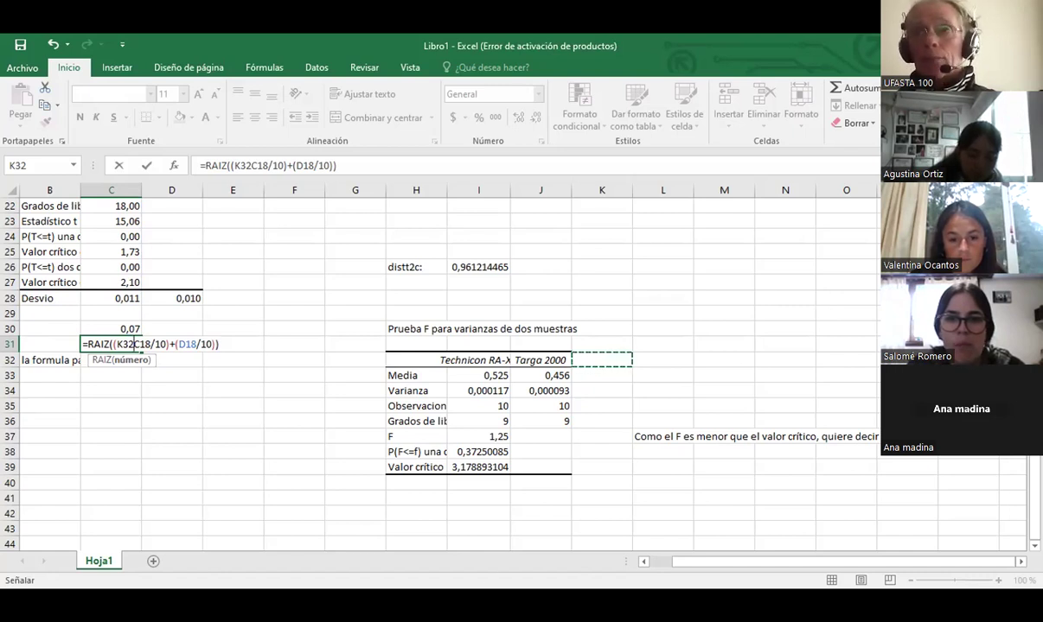
key("Return")
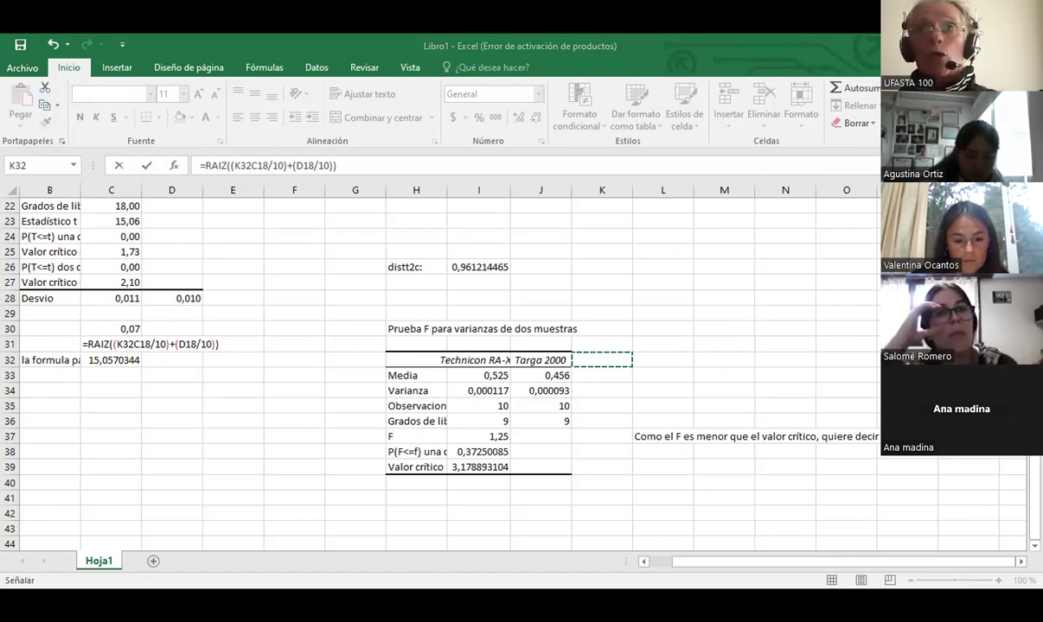
left_click(134, 344)
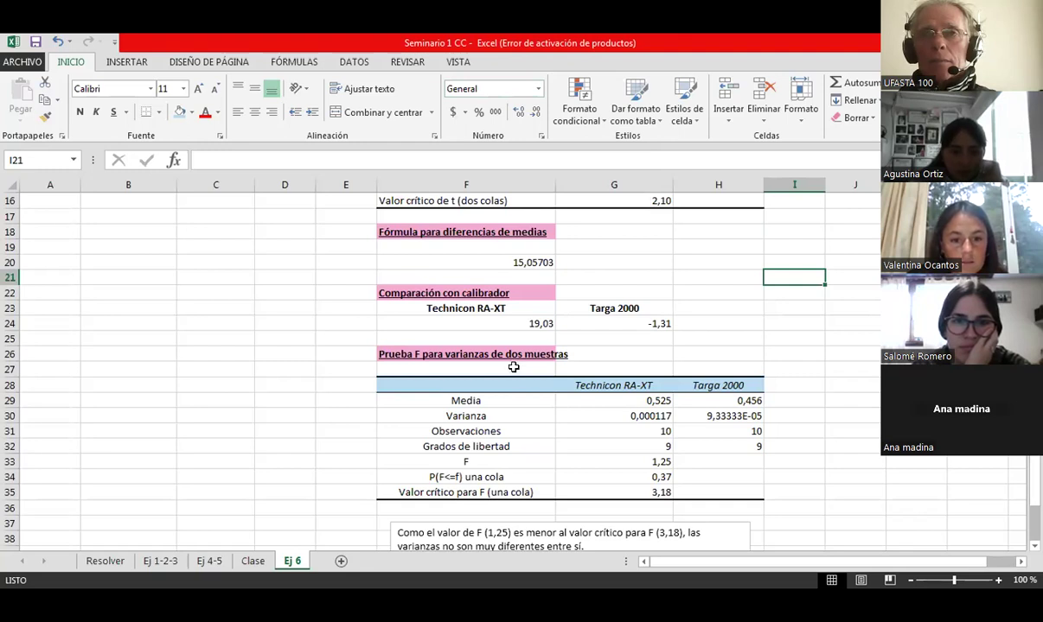
Check the calibrator comparison formulas for Technicon RA-XT in F24 and Targa 2000 in G24
left_click(535, 323)
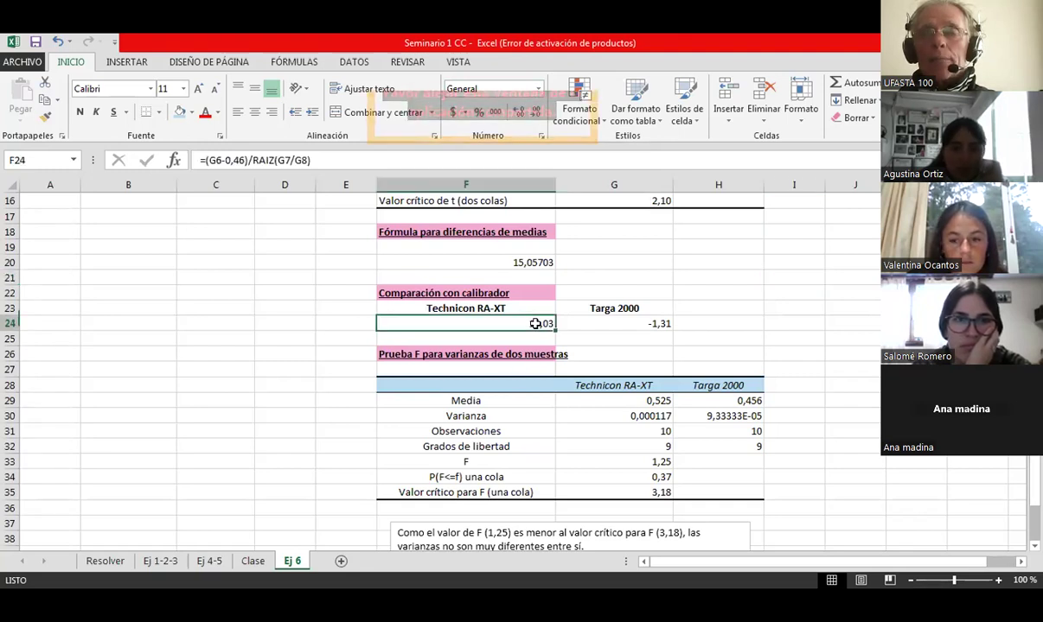
scroll(473, 334, "up", 2)
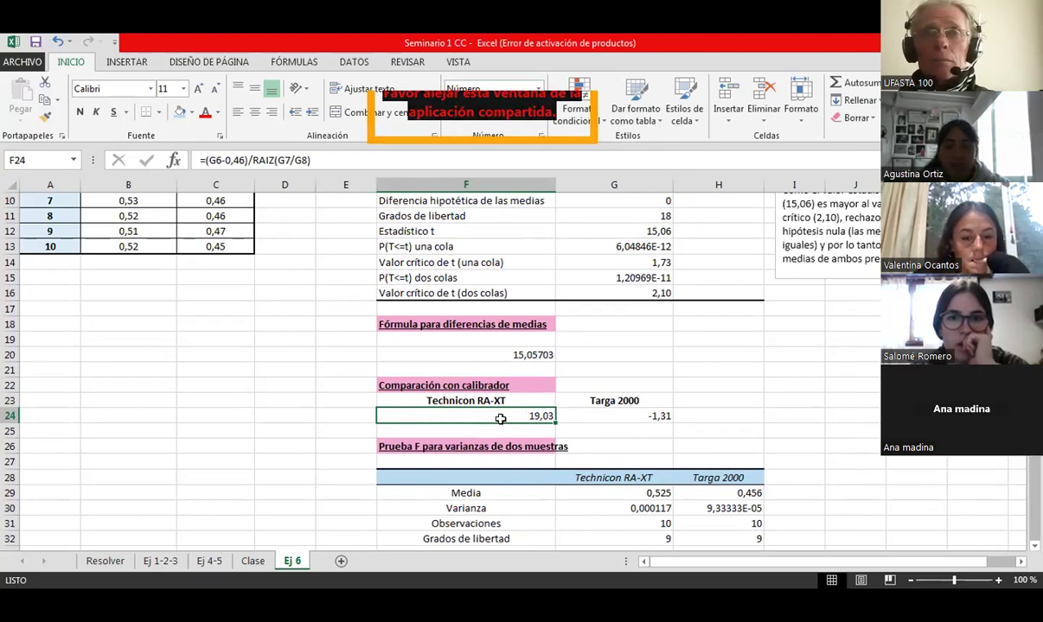
left_click(651, 417)
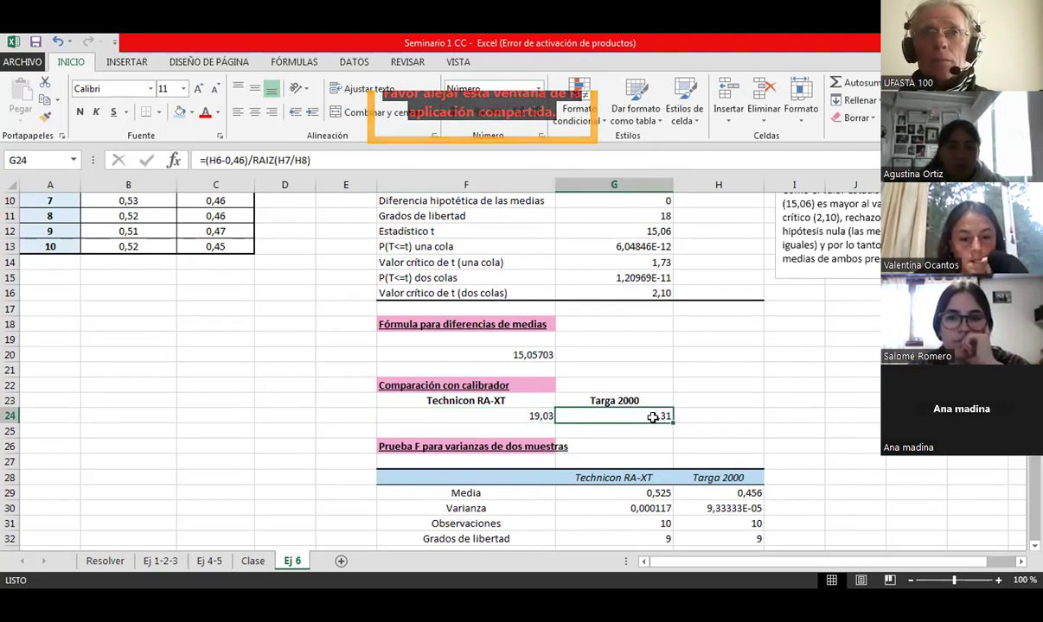
left_click(510, 416)
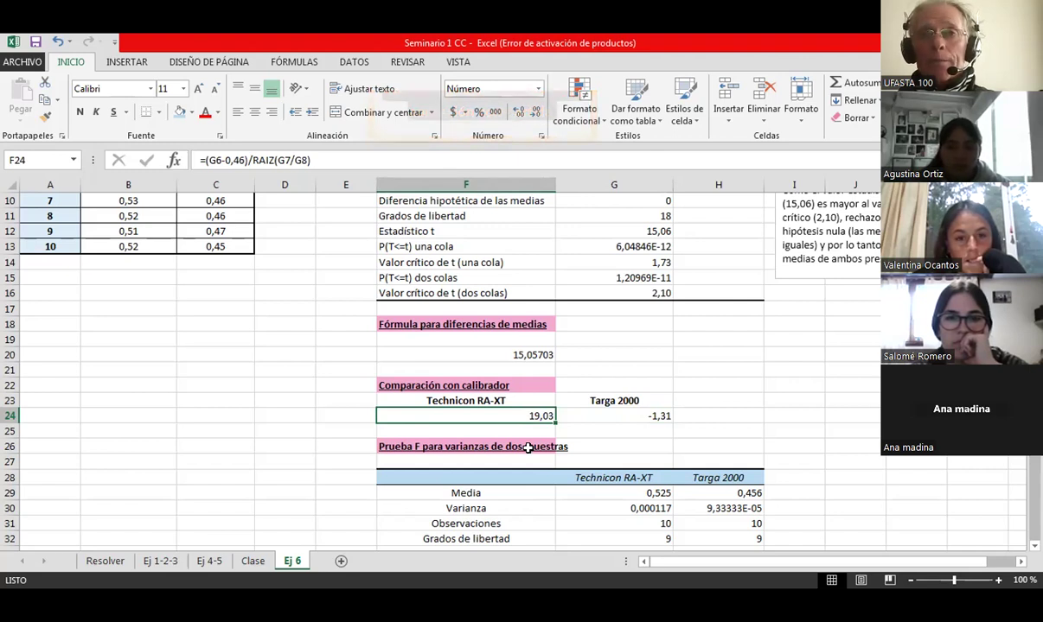
Start a DISTR.T.INV formula in cell F25, beneath the Technicon RA-XT calibrator comparison
scroll(527, 448, "down", 2)
scroll(531, 477, "down", 1)
scroll(536, 389, "up", 1)
left_click(548, 339)
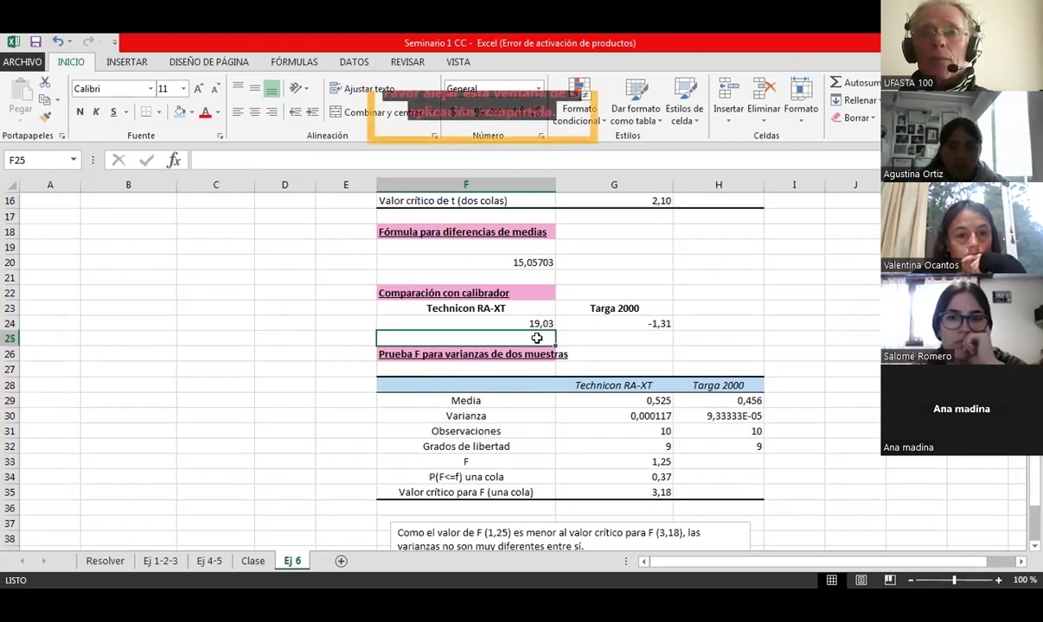
type("=")
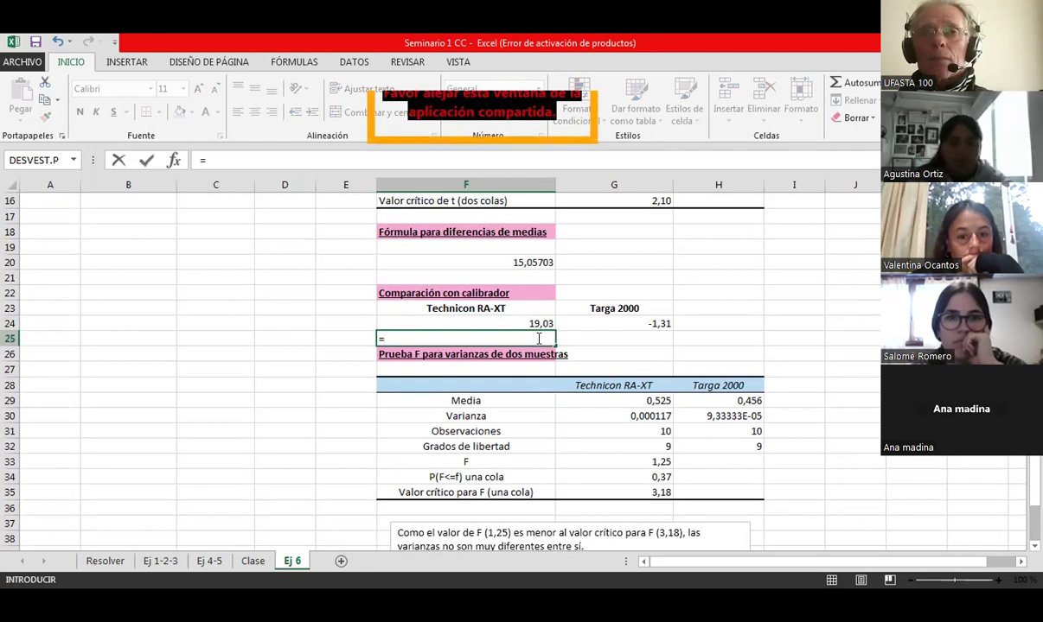
type("Dist")
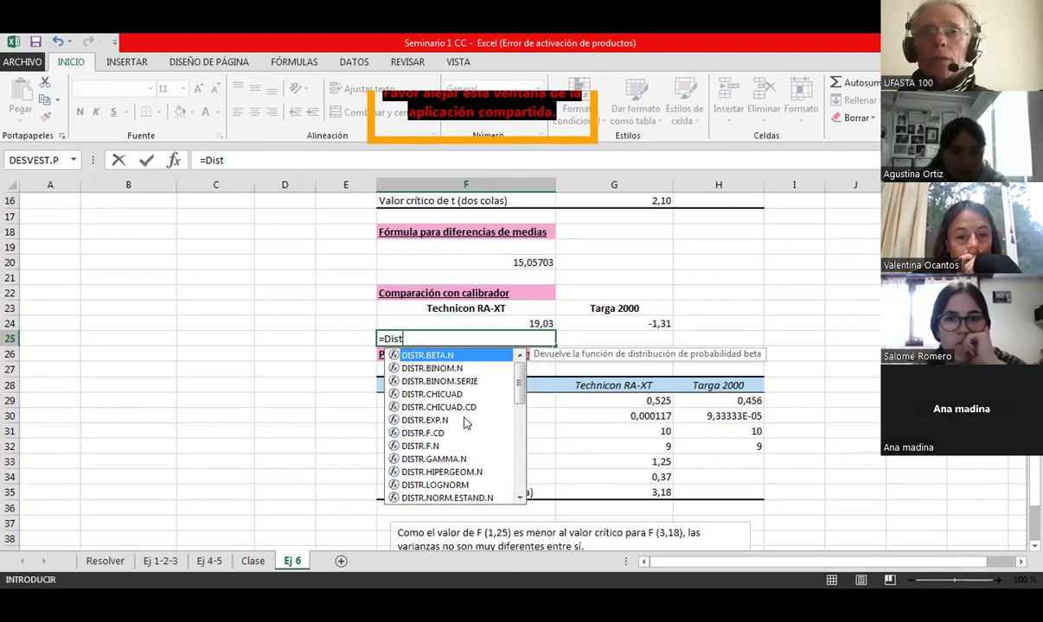
scroll(463, 422, "down", 1)
left_click_drag(519, 368, 519, 411)
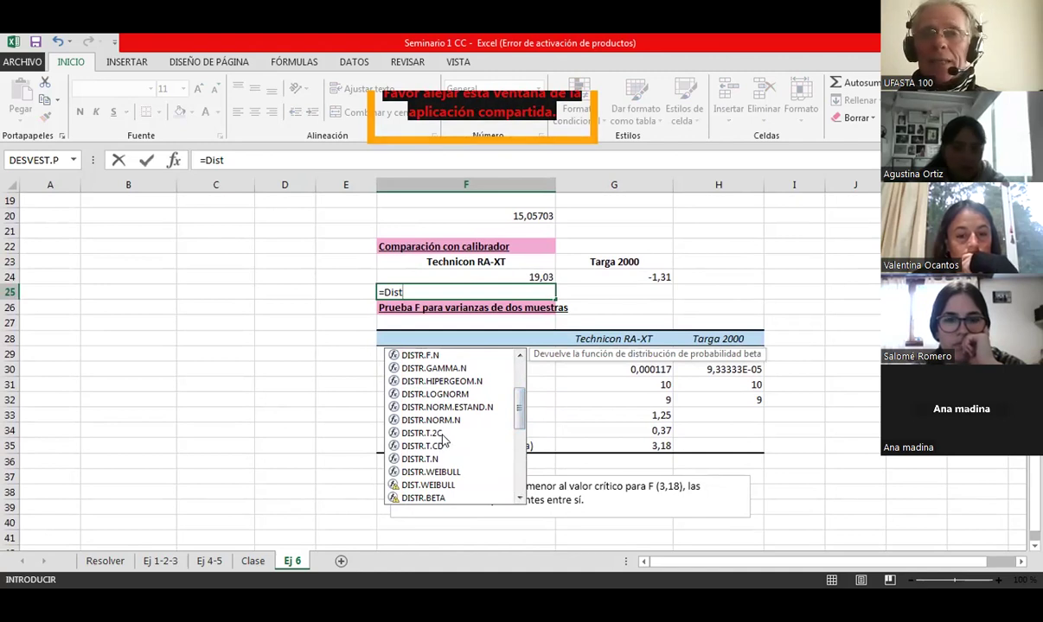
left_click_drag(517, 404, 521, 448)
scroll(521, 467, "down", 2)
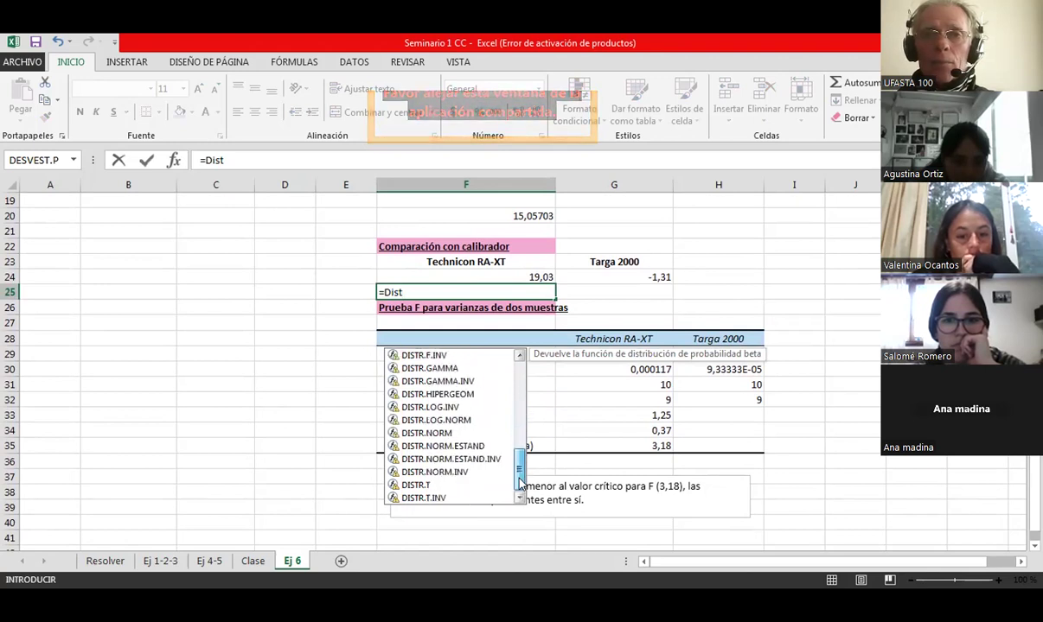
left_click(434, 498)
double_click(434, 499)
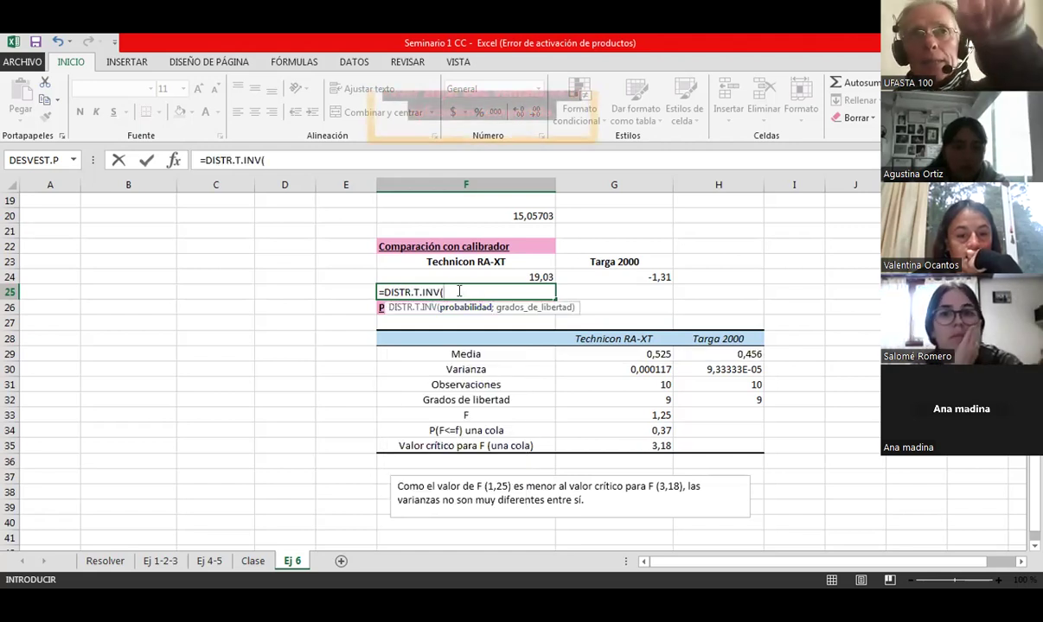
Complete the DISTR.T.INV function in F25 with a probability of 0,05 and 9 degrees of freedom
left_click(174, 164)
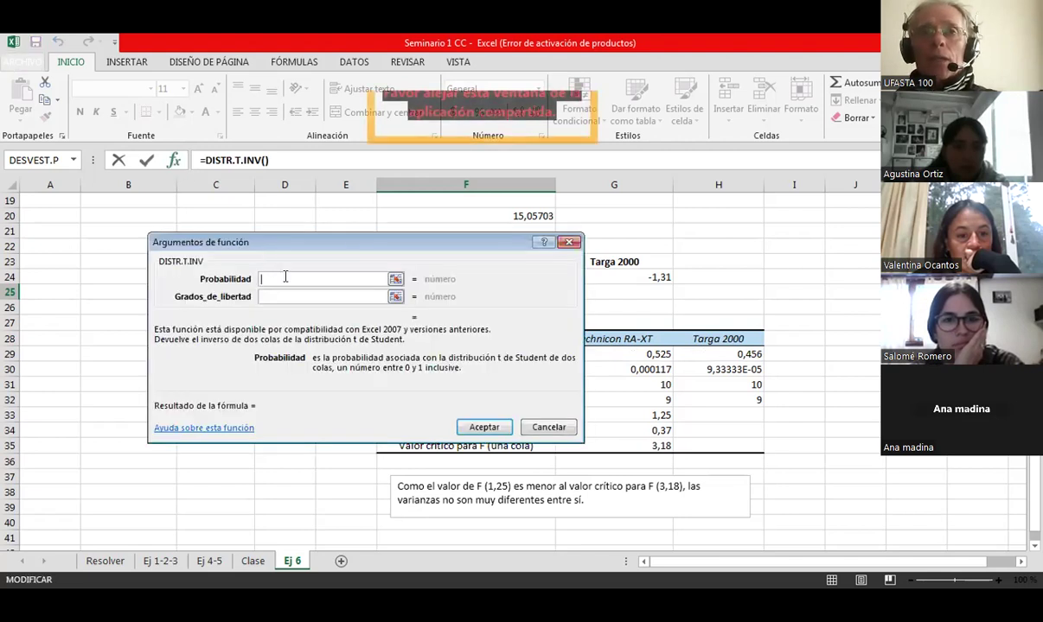
type("0")
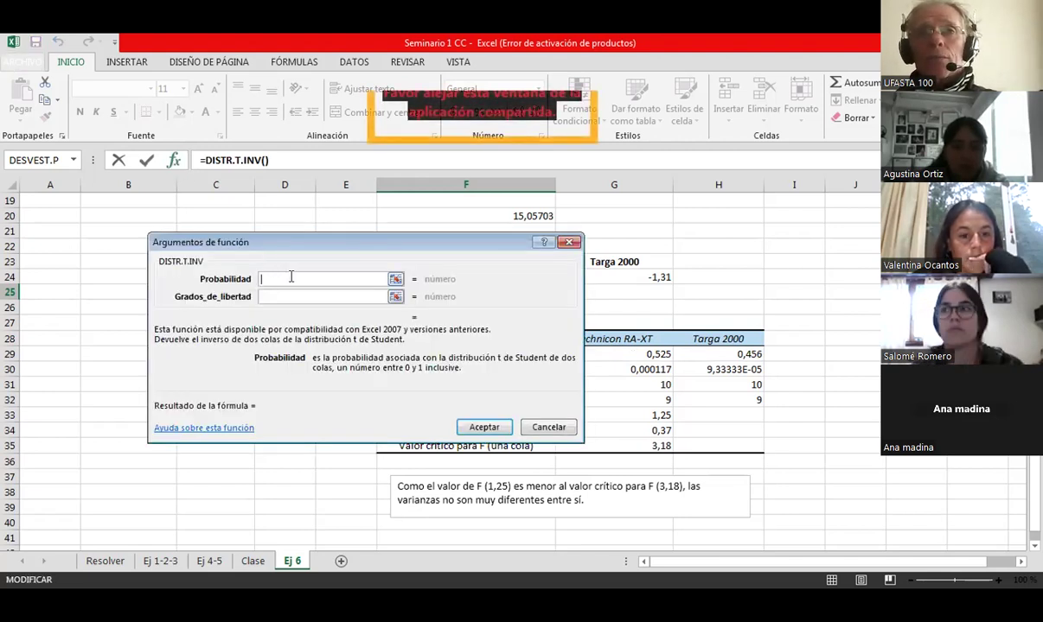
type(",05")
left_click(307, 296)
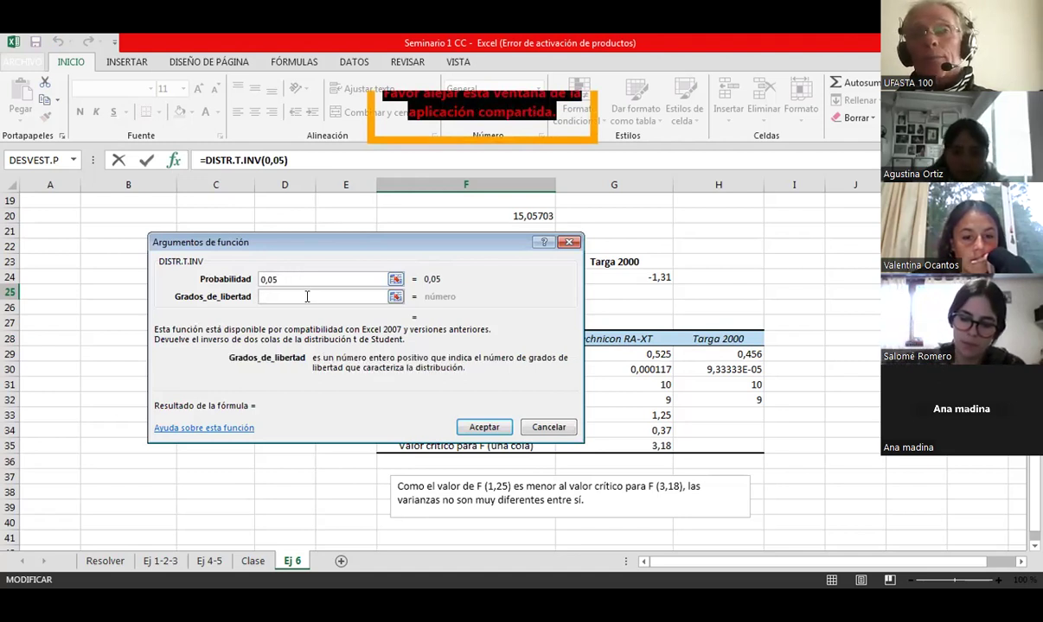
type("19")
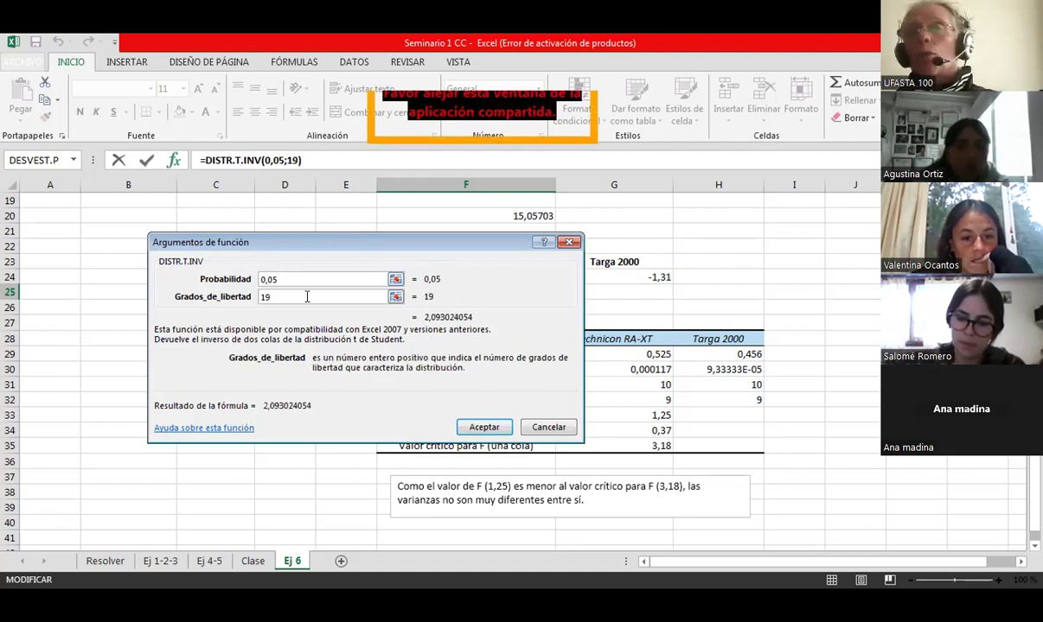
key("BackSpace")
key("BackSpace")
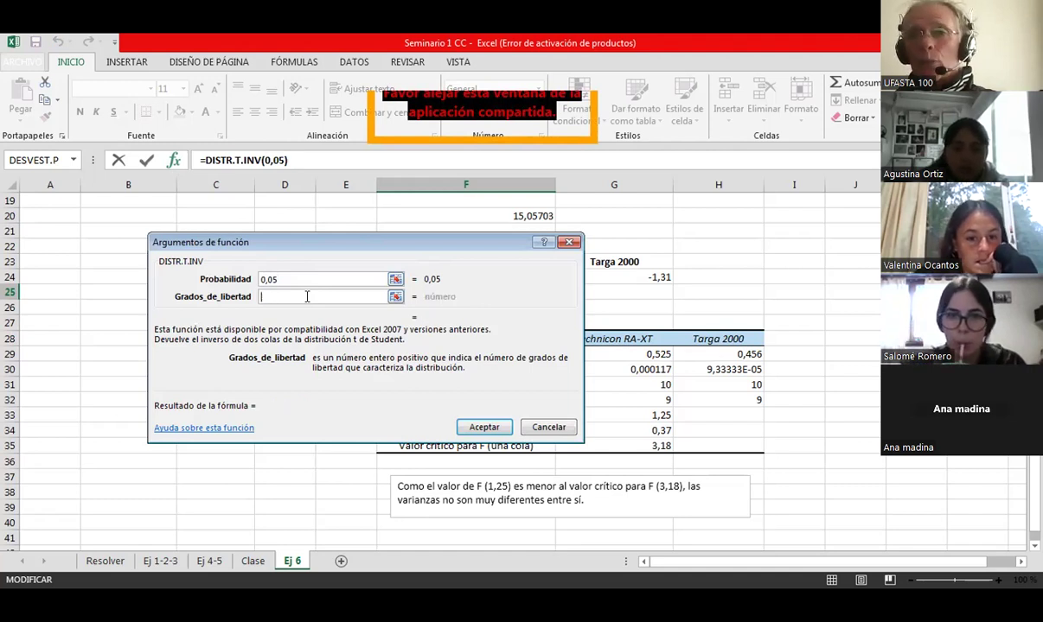
type("9")
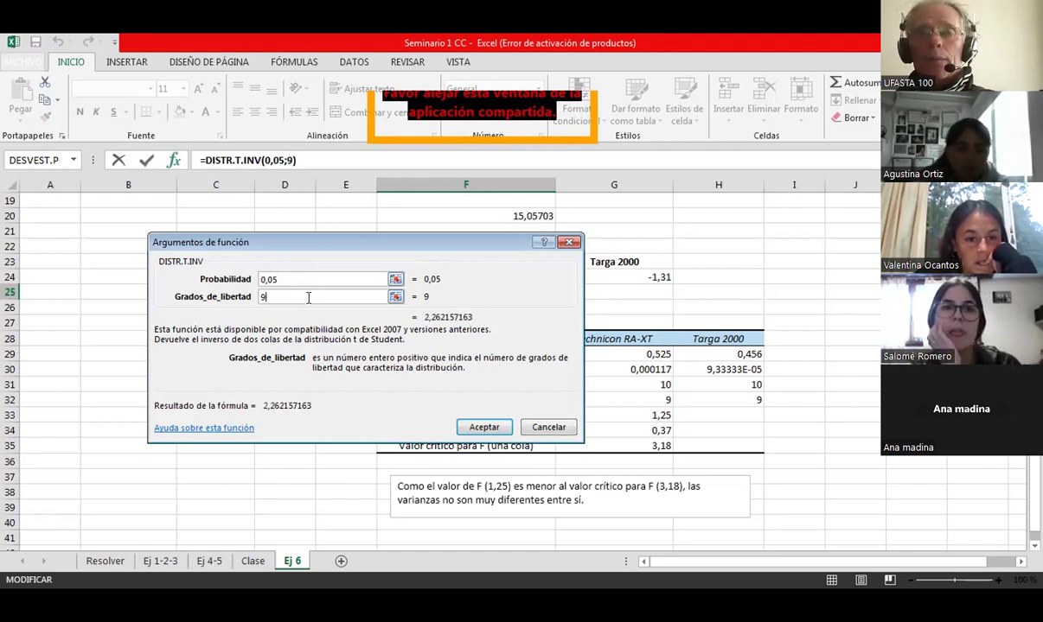
left_click(484, 427)
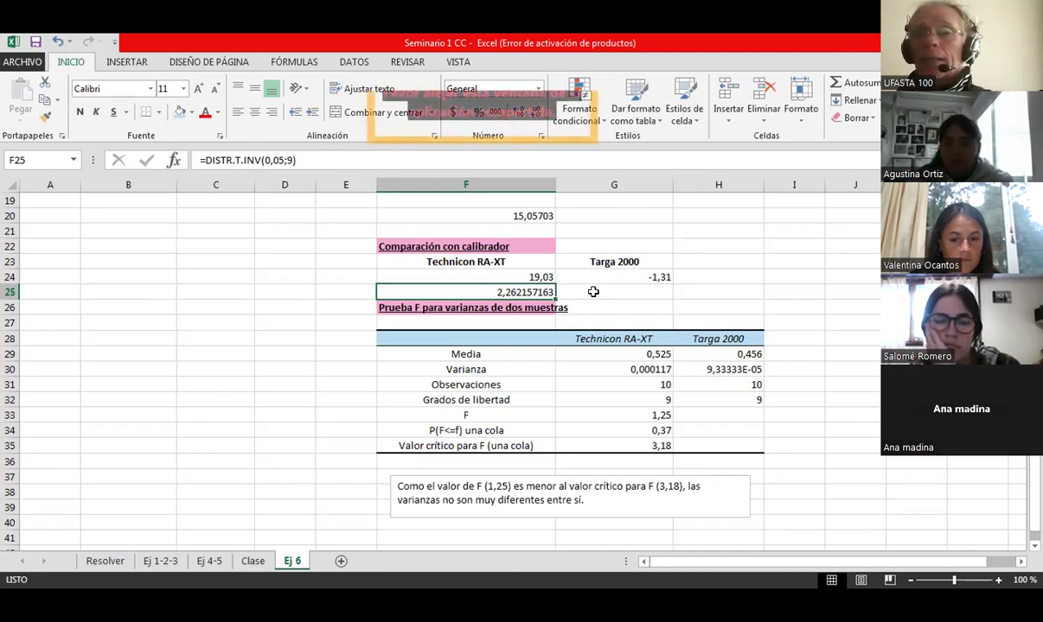
Review the Ejercicio 6 t-test results, the calibrator comparison and the F-test table with its written conclusion
scroll(593, 292, "up", 1)
scroll(593, 291, "up", 5)
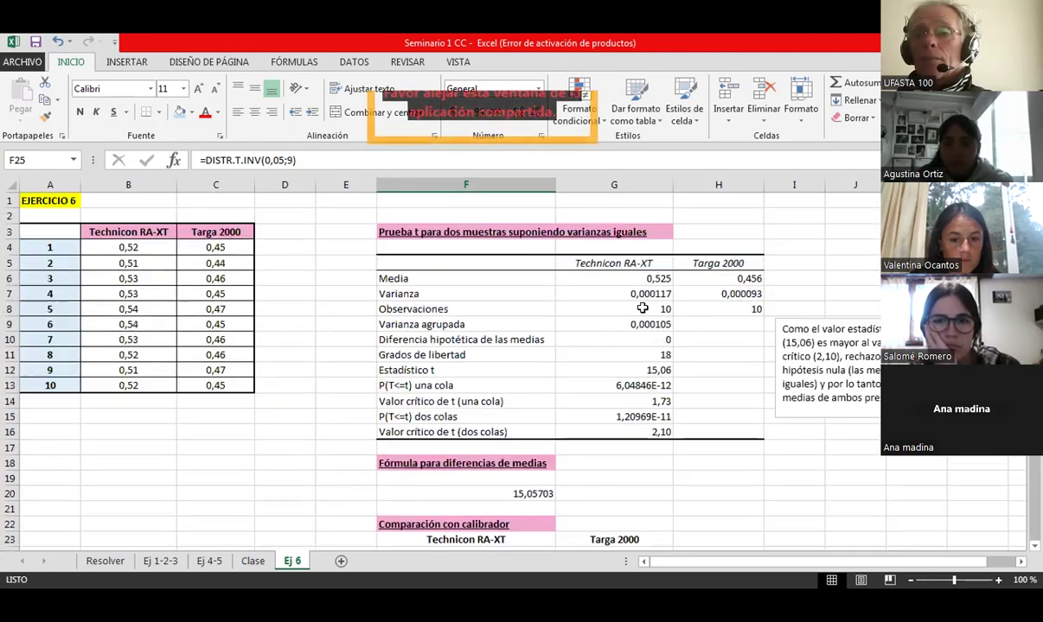
scroll(696, 482, "down", 5)
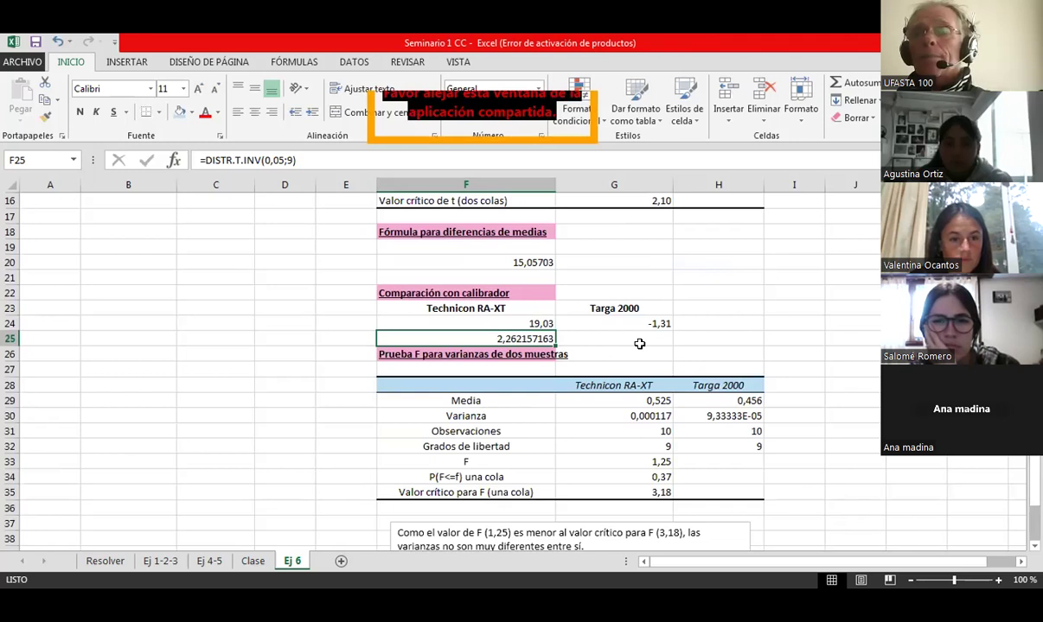
scroll(639, 344, "down", 5)
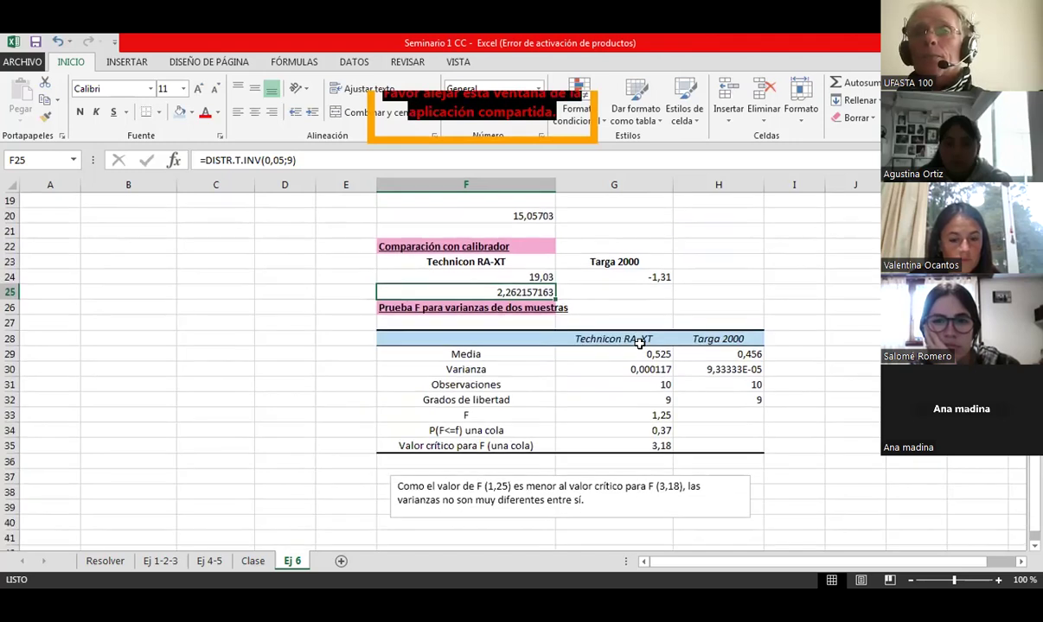
left_click(471, 363)
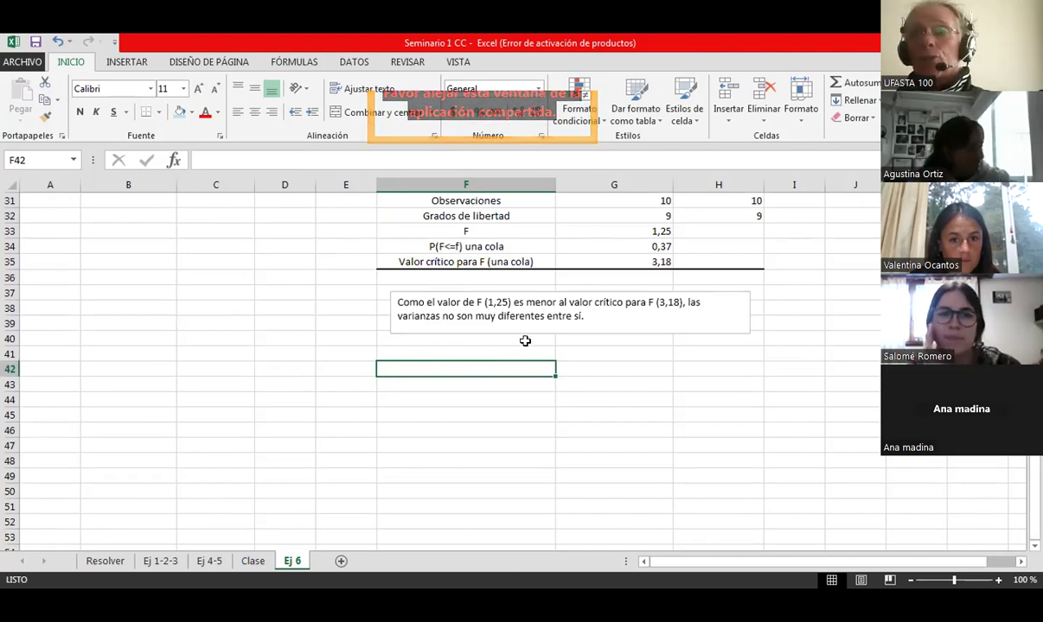
Enter the formula =G29/RAIZ(G30) in F42 to divide the Technicon RA-XT mean by the square root of its variance
scroll(508, 386, "up", 1)
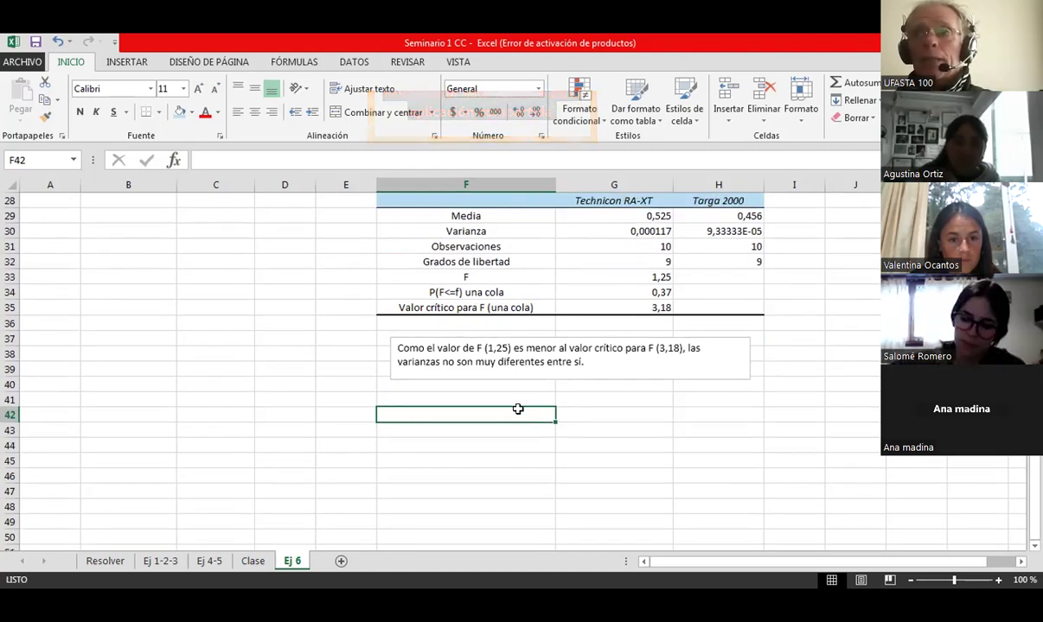
scroll(517, 409, "up", 1)
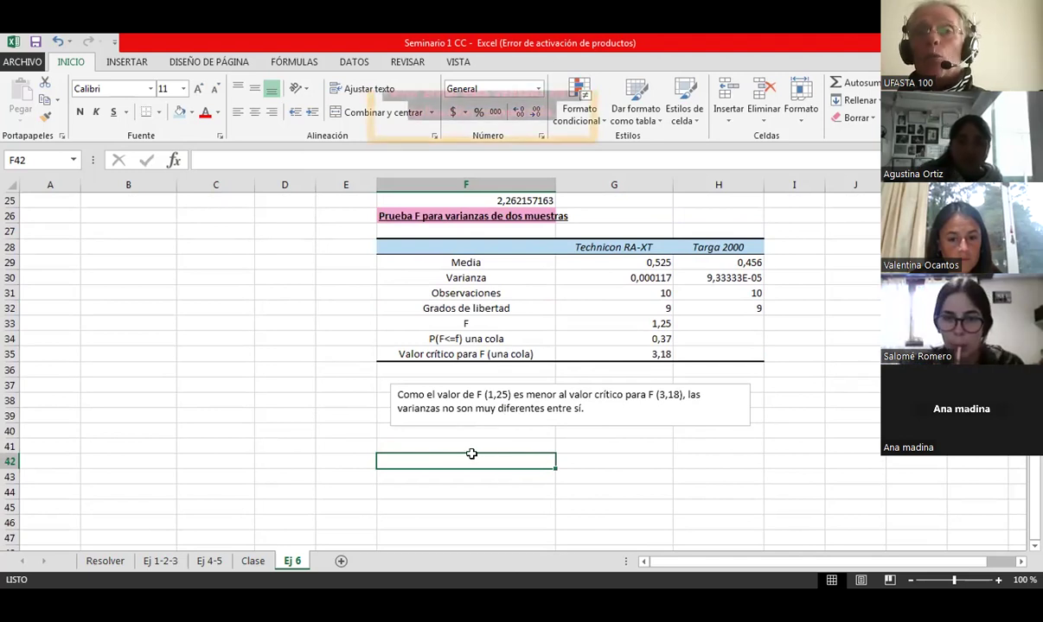
type("=")
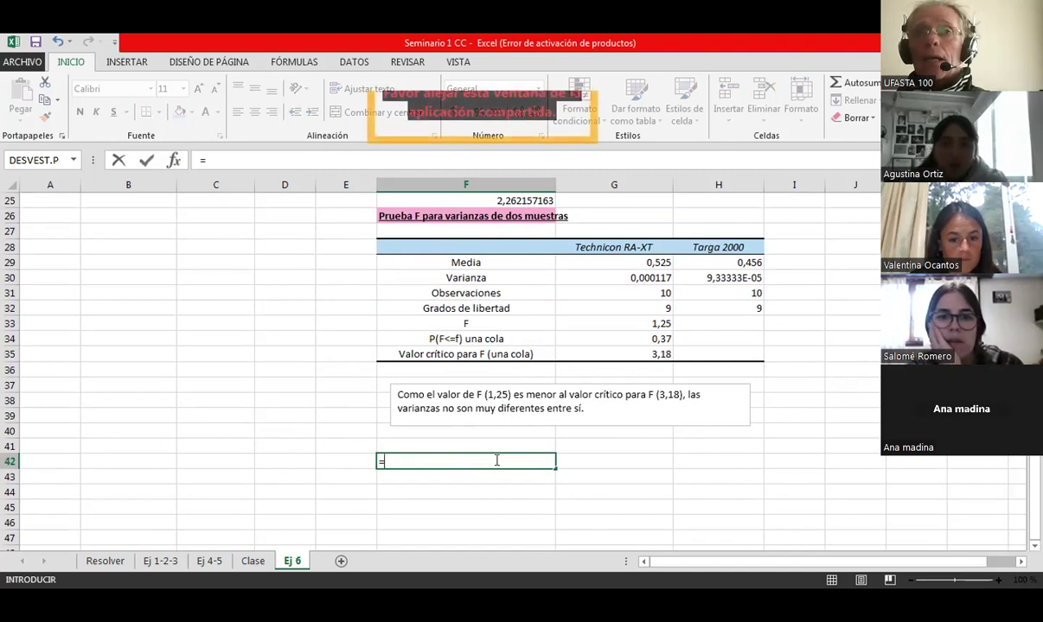
scroll(494, 446, "up", 1)
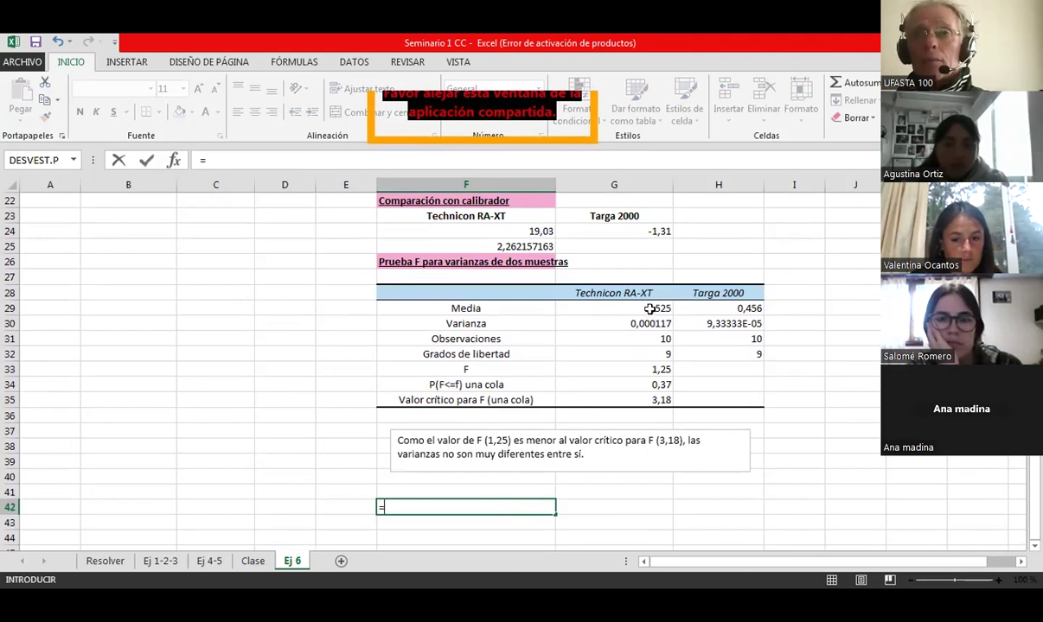
left_click(650, 308)
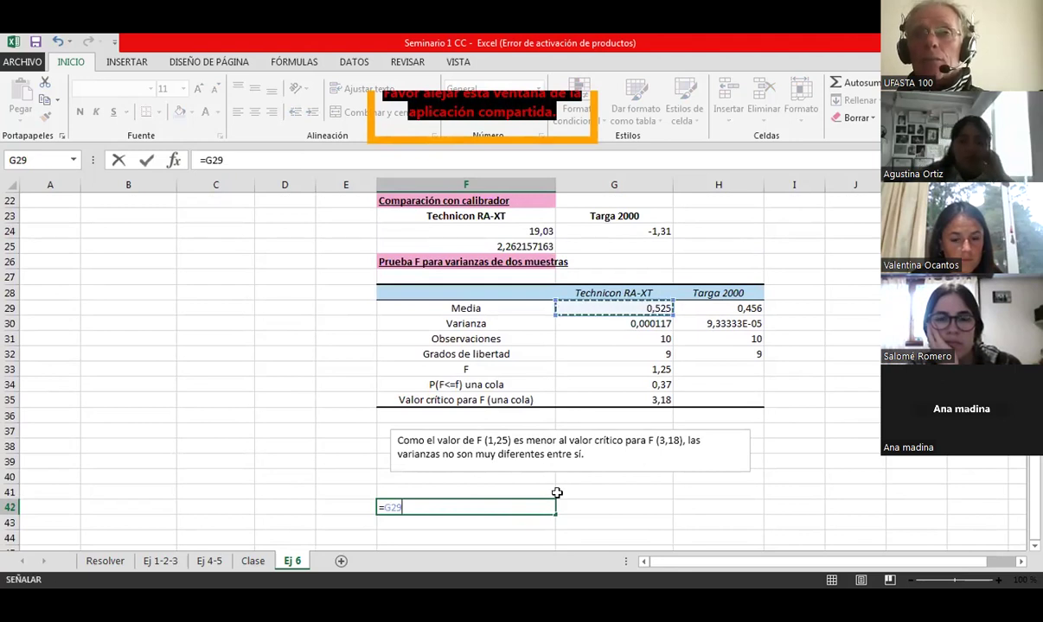
type("/")
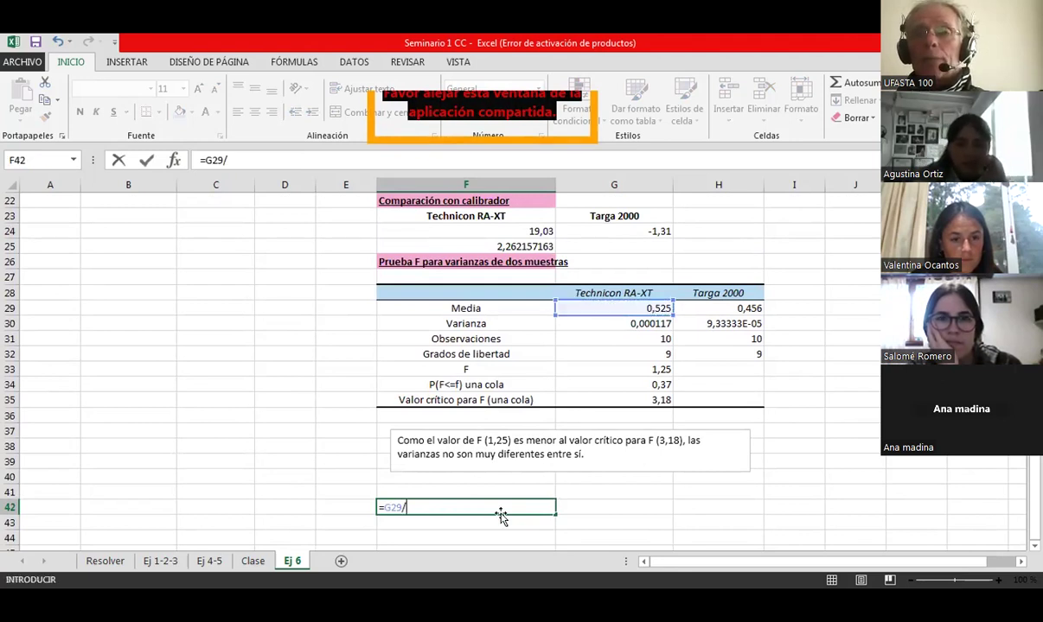
type("r")
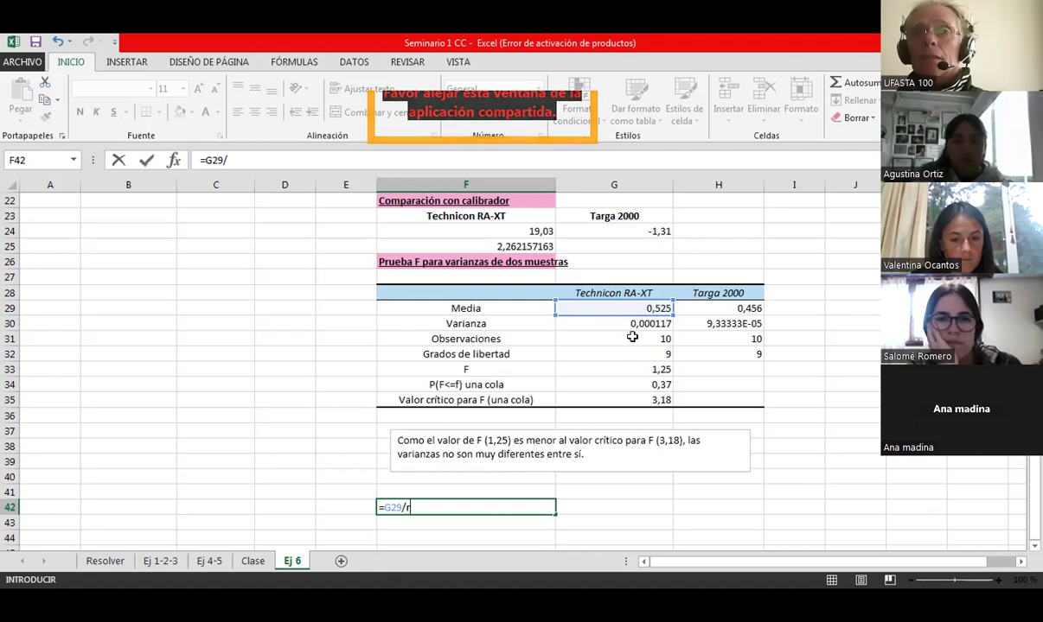
type("ai")
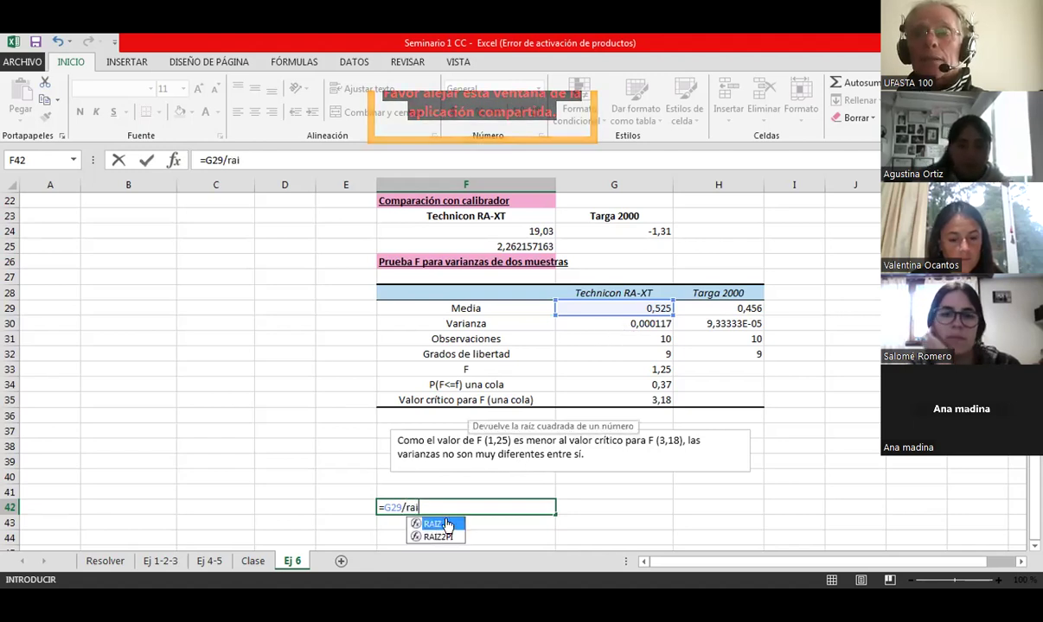
key("Tab")
left_click(635, 324)
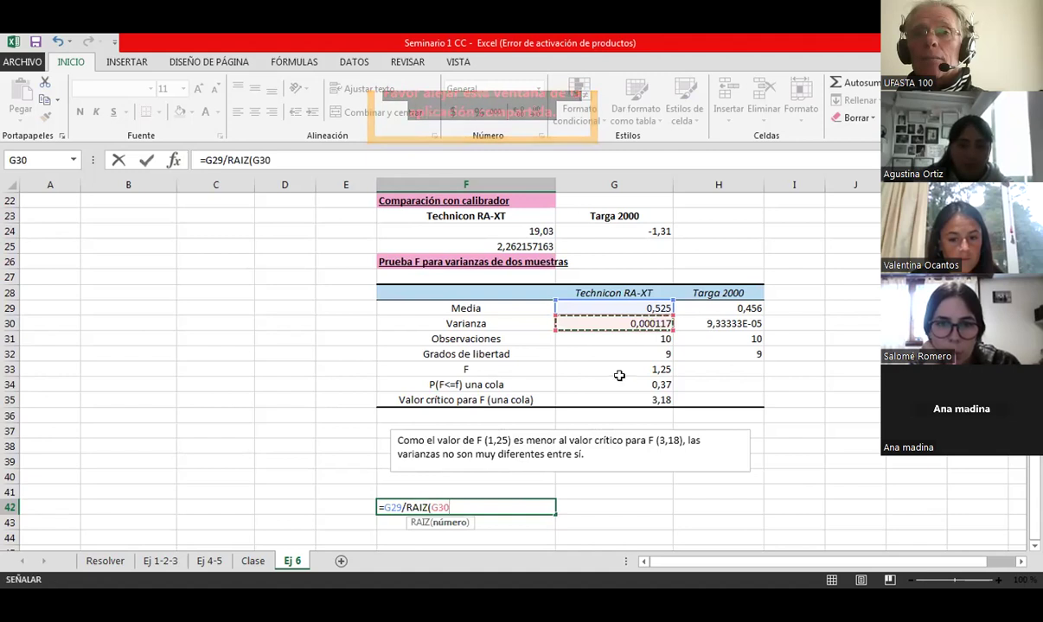
type(")")
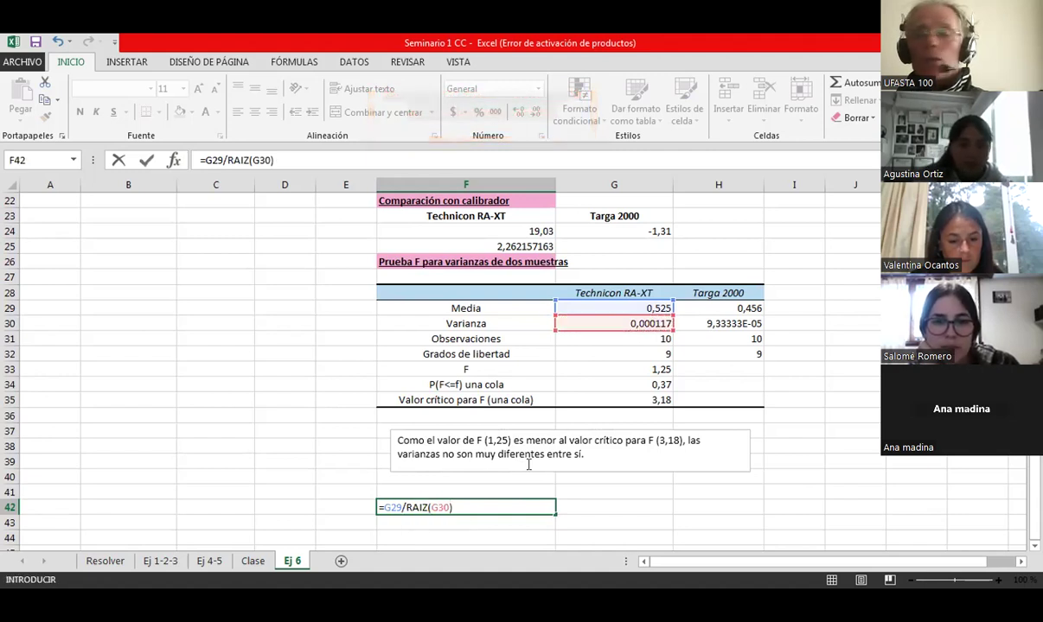
key("Return")
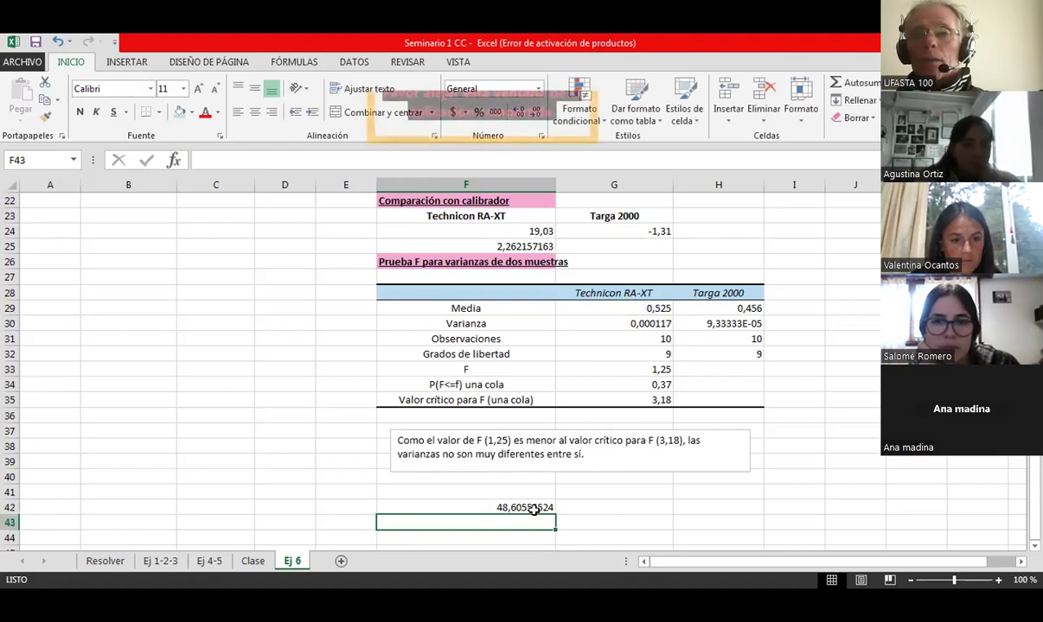
Enclose the RAIZ(G30) denominator in parentheses so the F42 formula reads =G29/(RAIZ(G30))
left_click(533, 507)
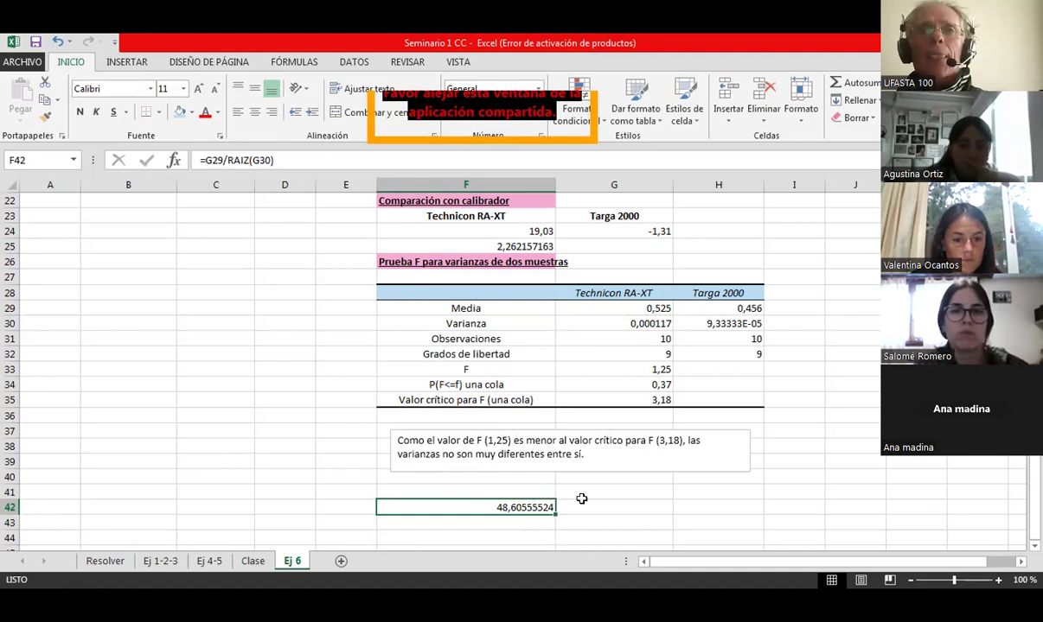
scroll(524, 510, "down", 1)
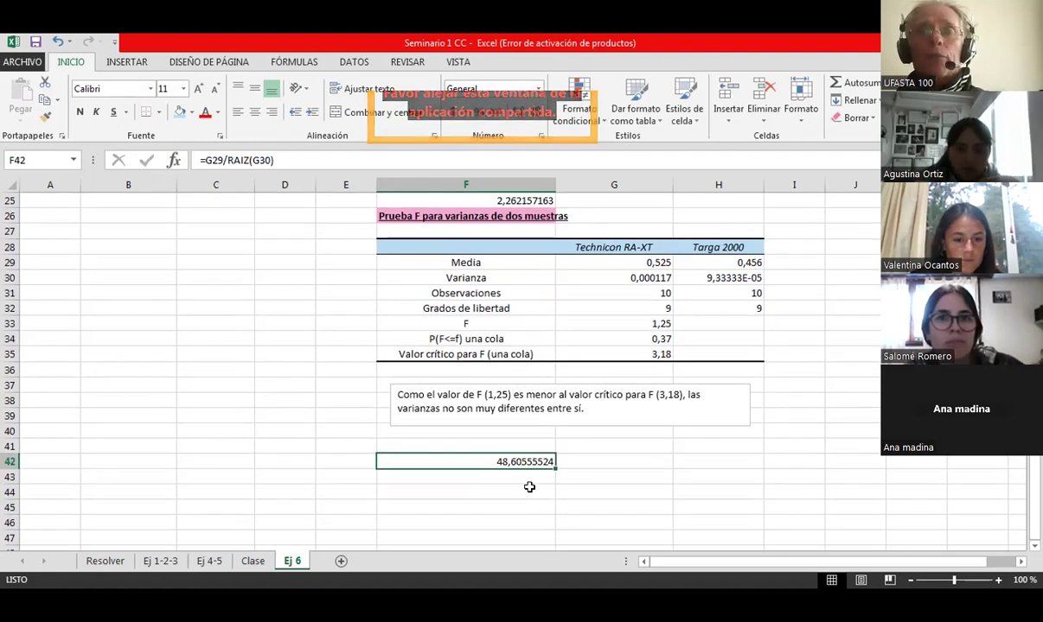
scroll(530, 486, "up", 1)
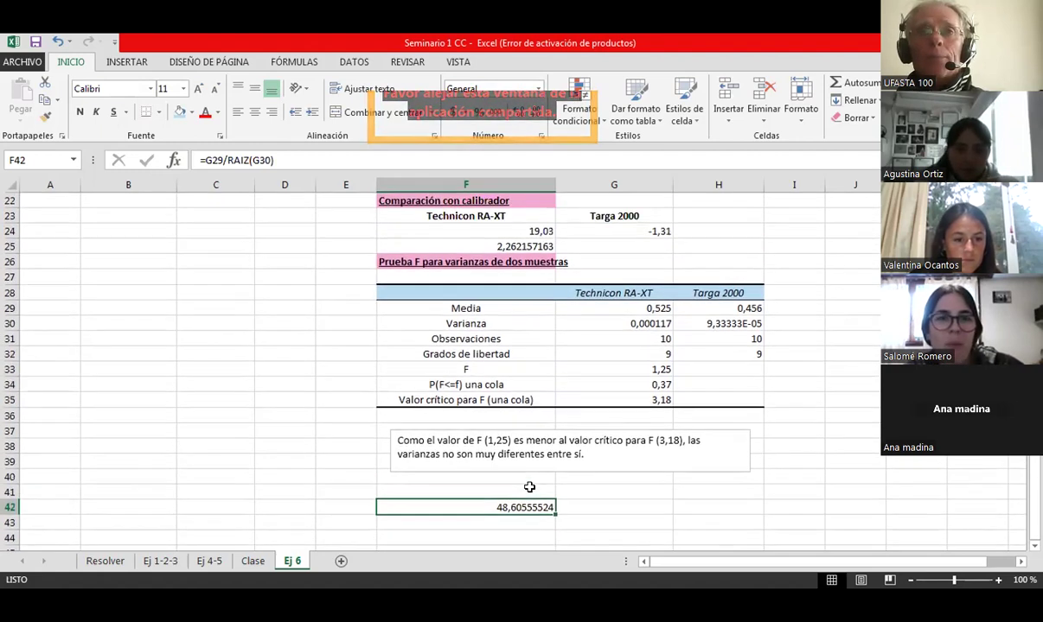
left_click(227, 160)
type("(")
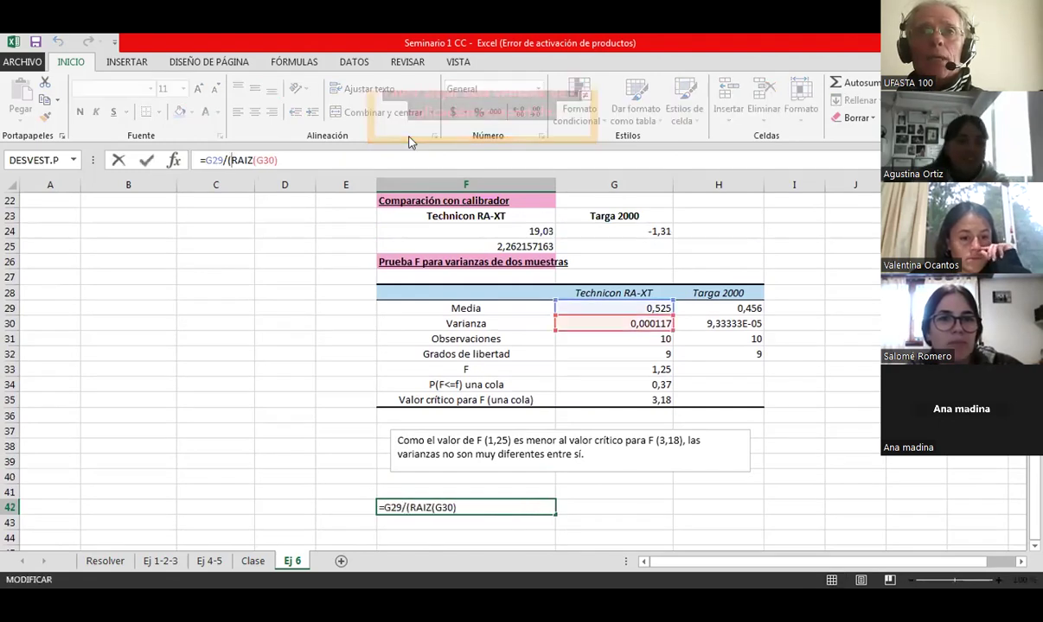
left_click(299, 154)
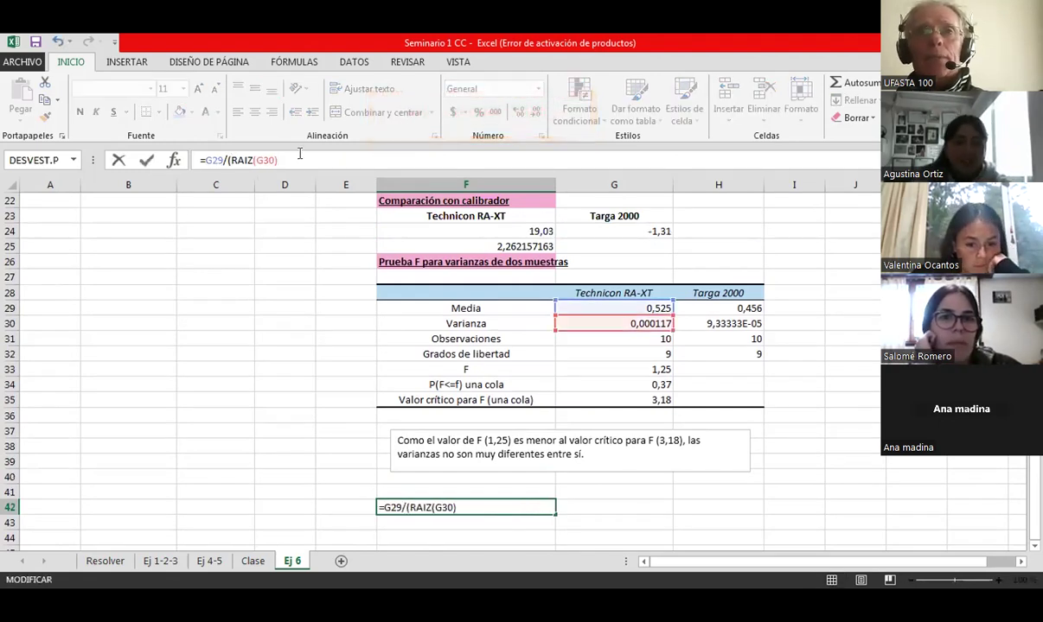
type(")")
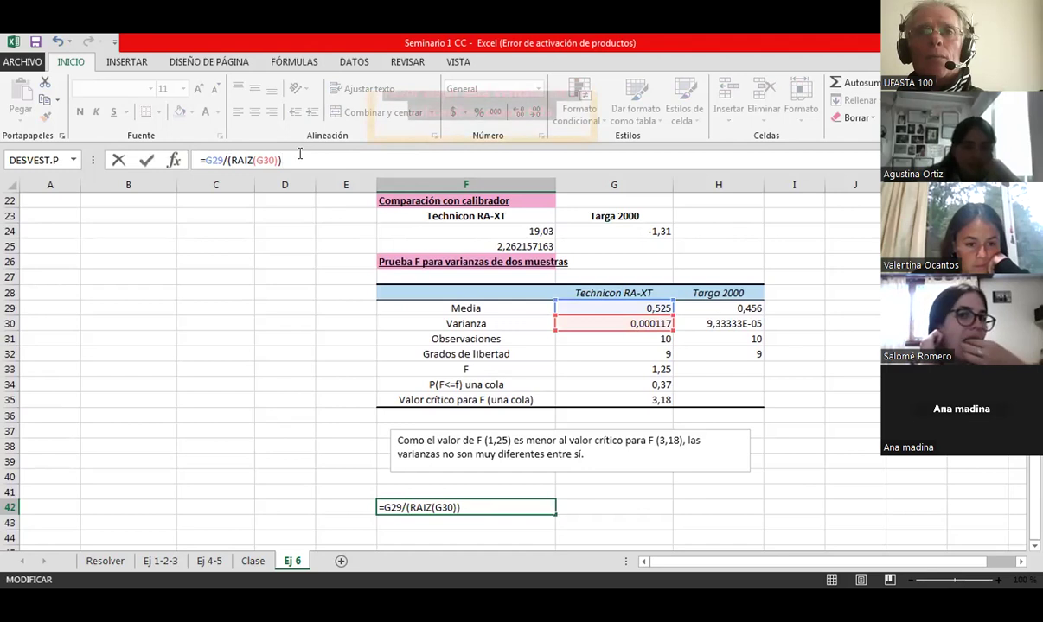
key("Return")
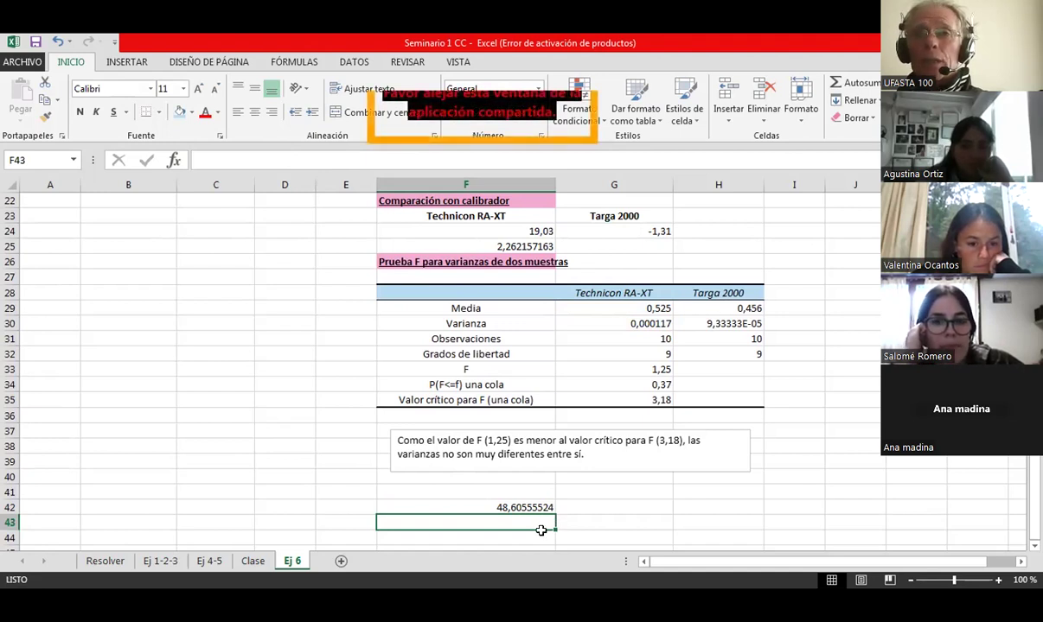
scroll(540, 530, "down", 1)
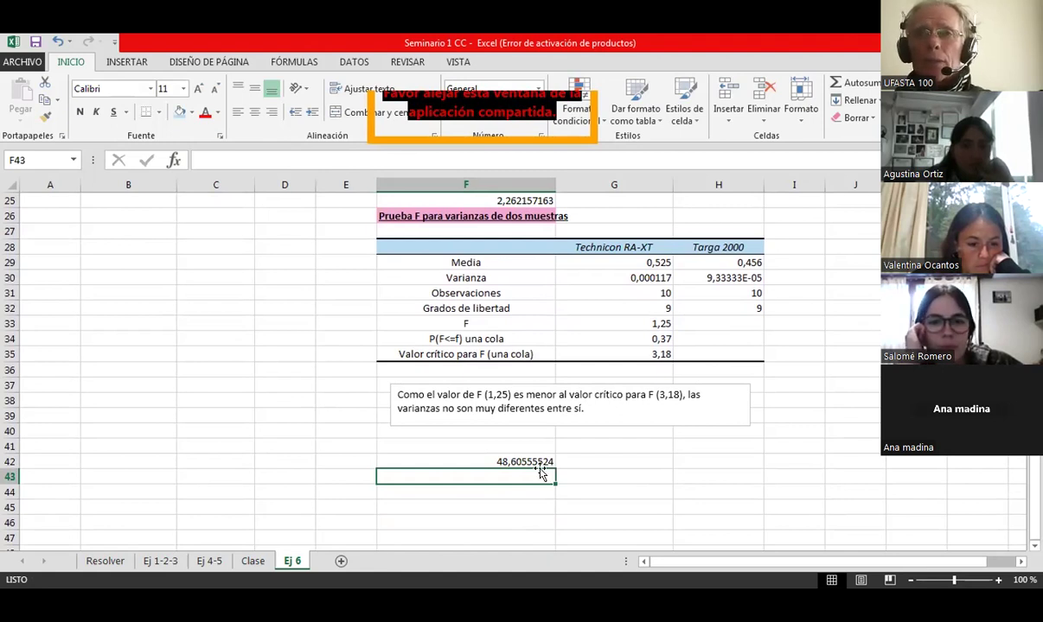
scroll(539, 473, "up", 7)
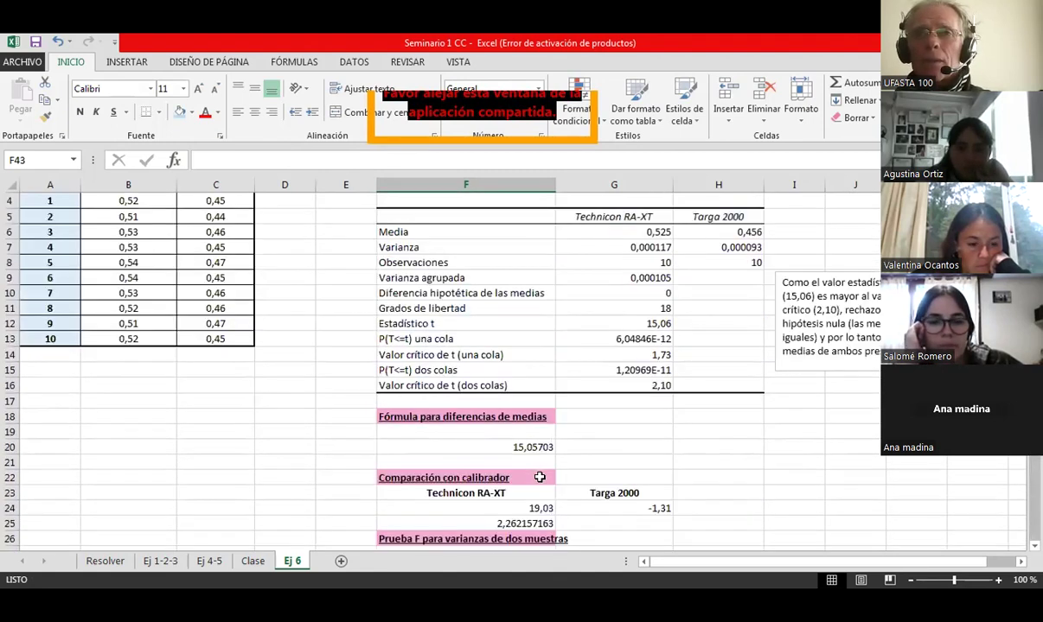
scroll(540, 480, "down", 3)
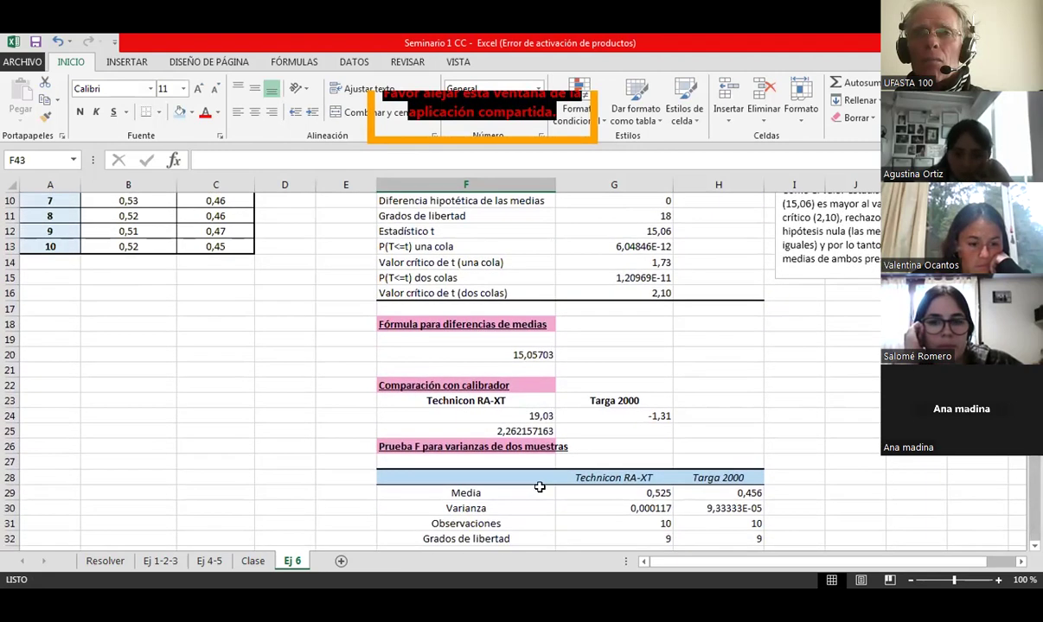
scroll(539, 492, "down", 3)
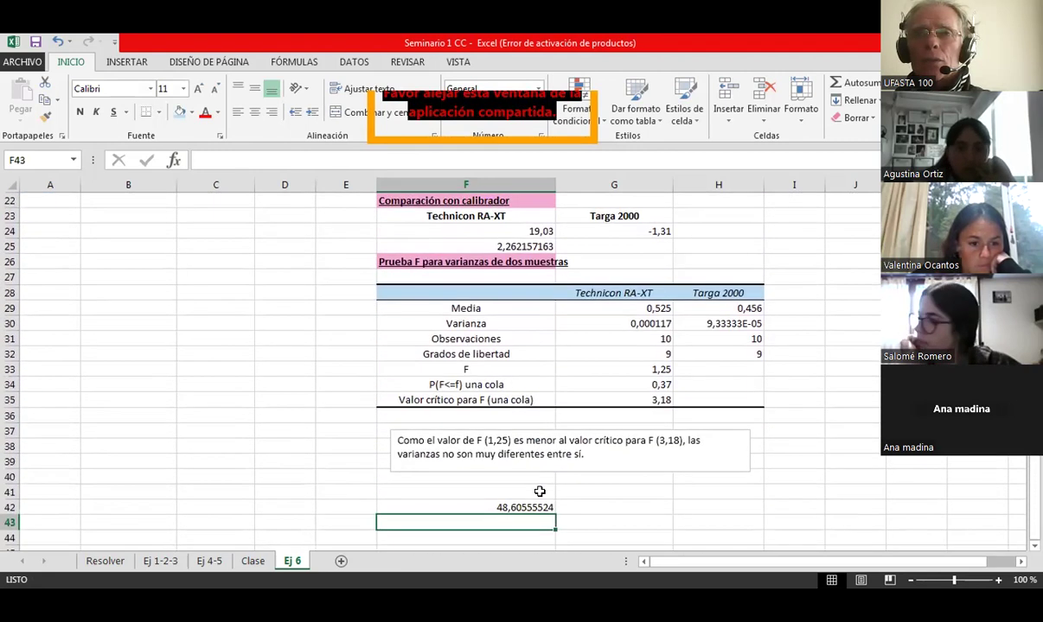
Enter the formula =(RAIZ(G30))/G29 in G42 to compute the Technicon RA-XT coefficient of variation
left_click(588, 503)
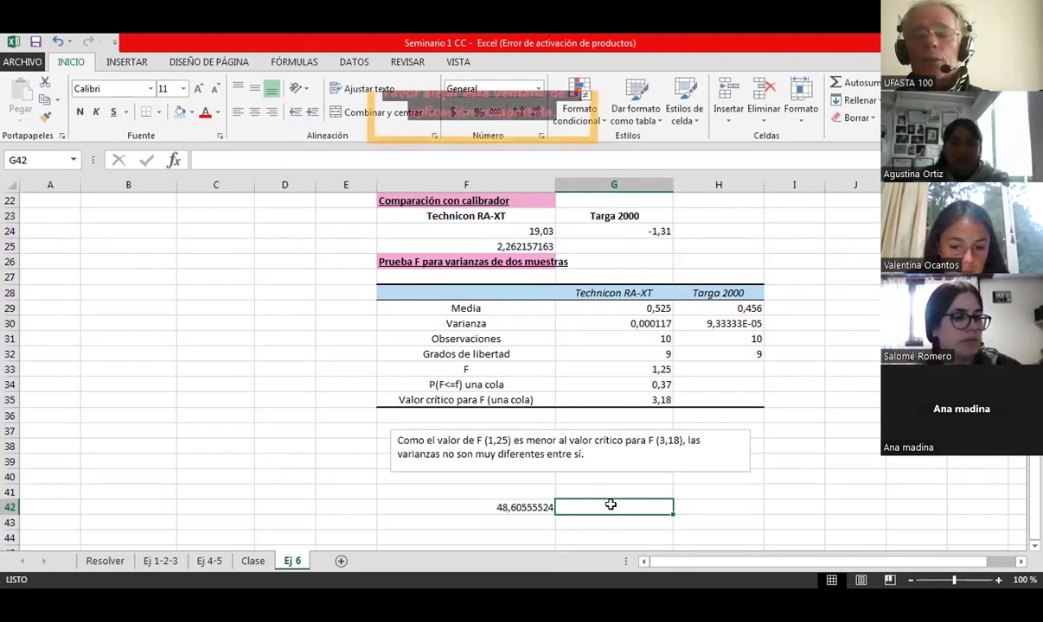
type("=")
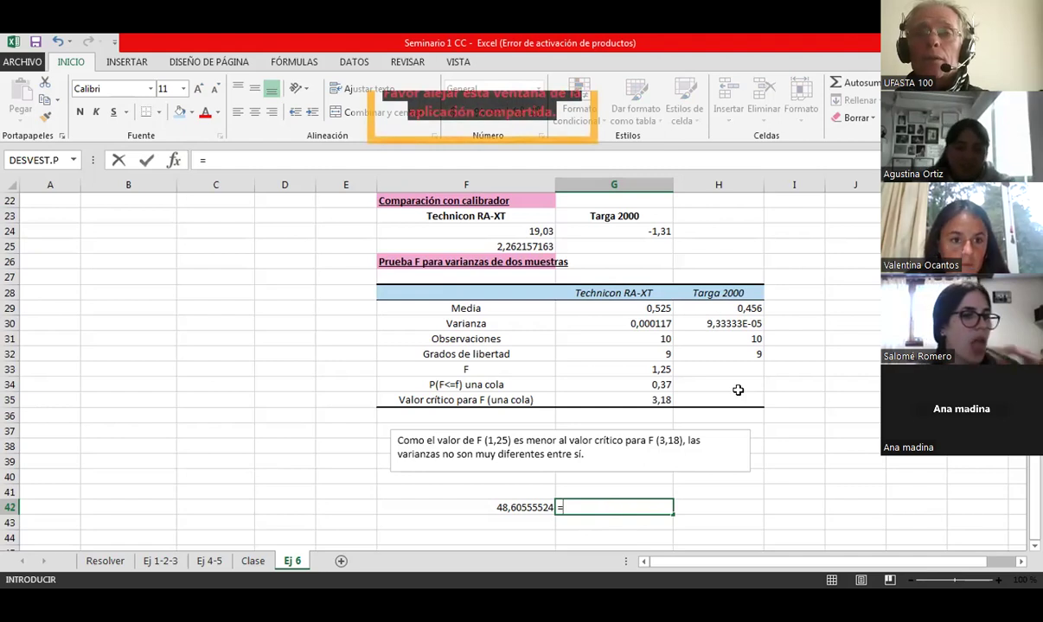
type("r")
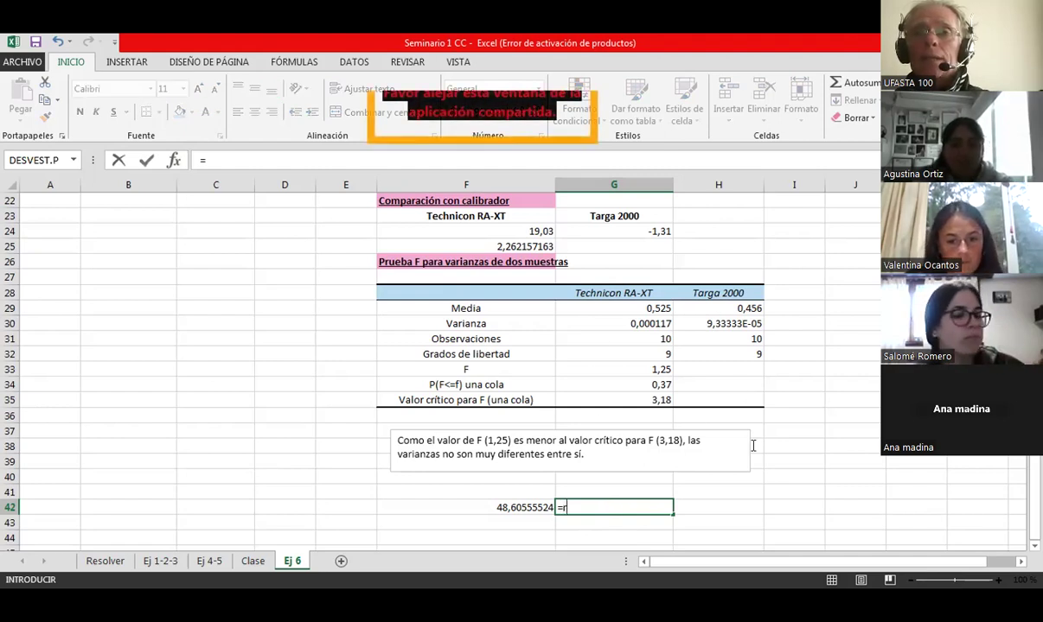
type("ai")
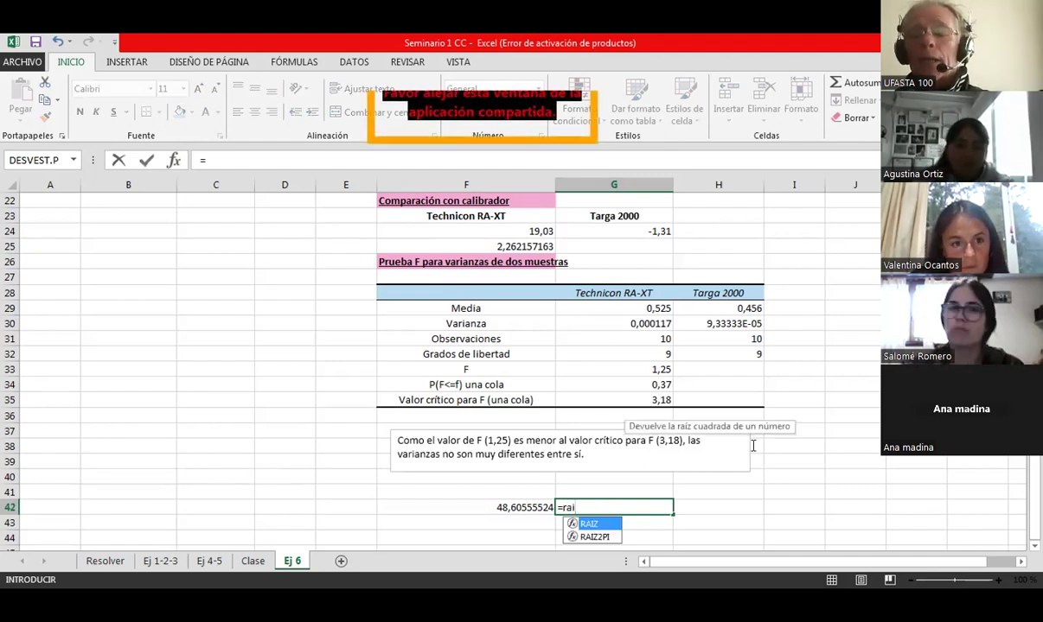
key("BackSpace")
key("BackSpace")
key("BackSpace")
type("(")
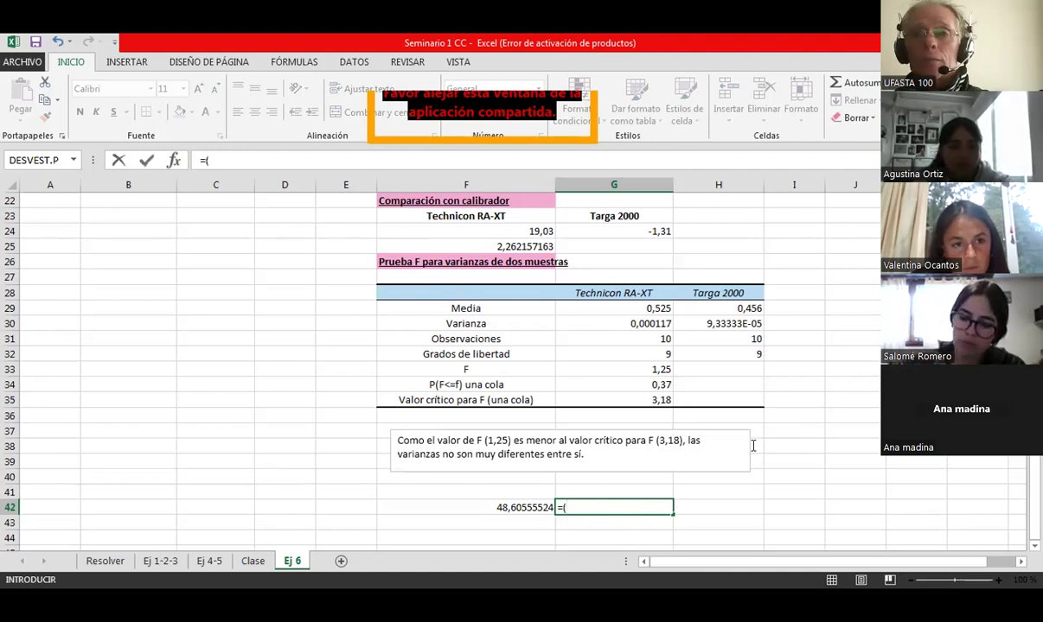
type("raiz")
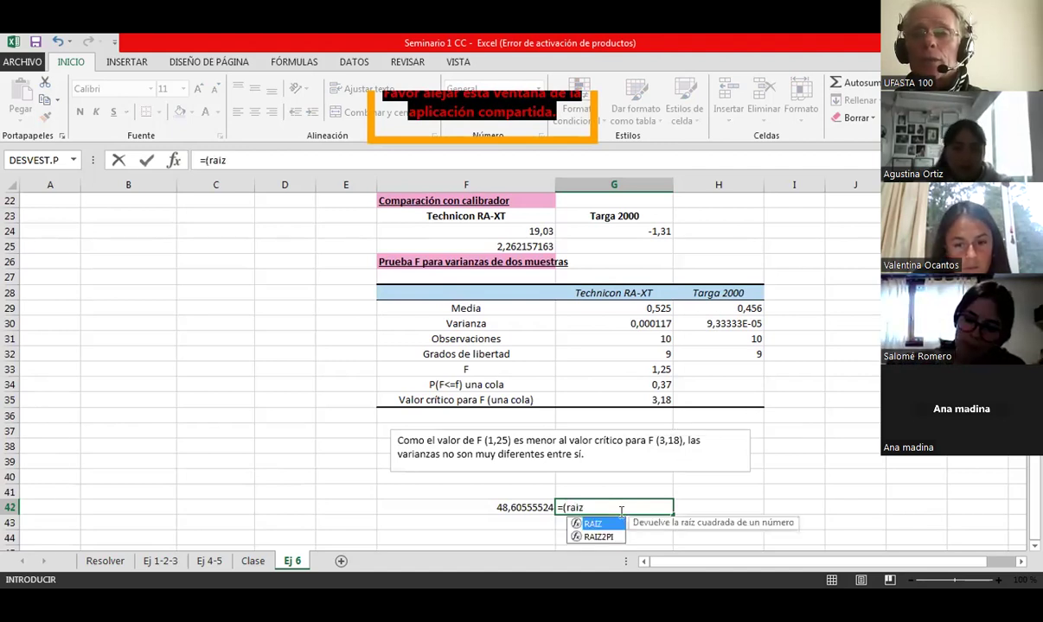
key("Tab")
left_click(636, 325)
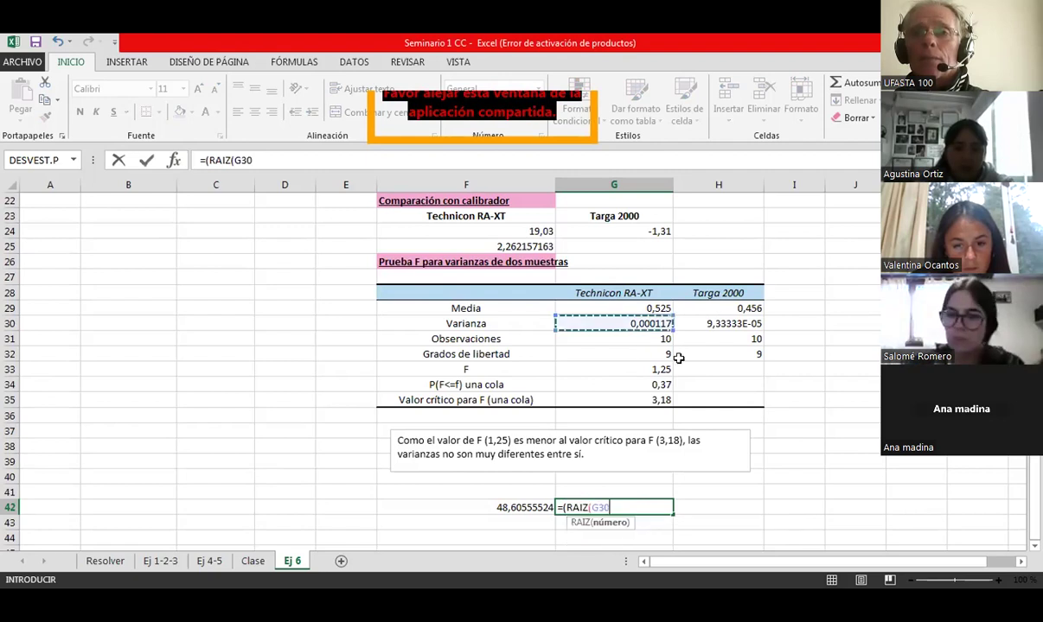
type("))/")
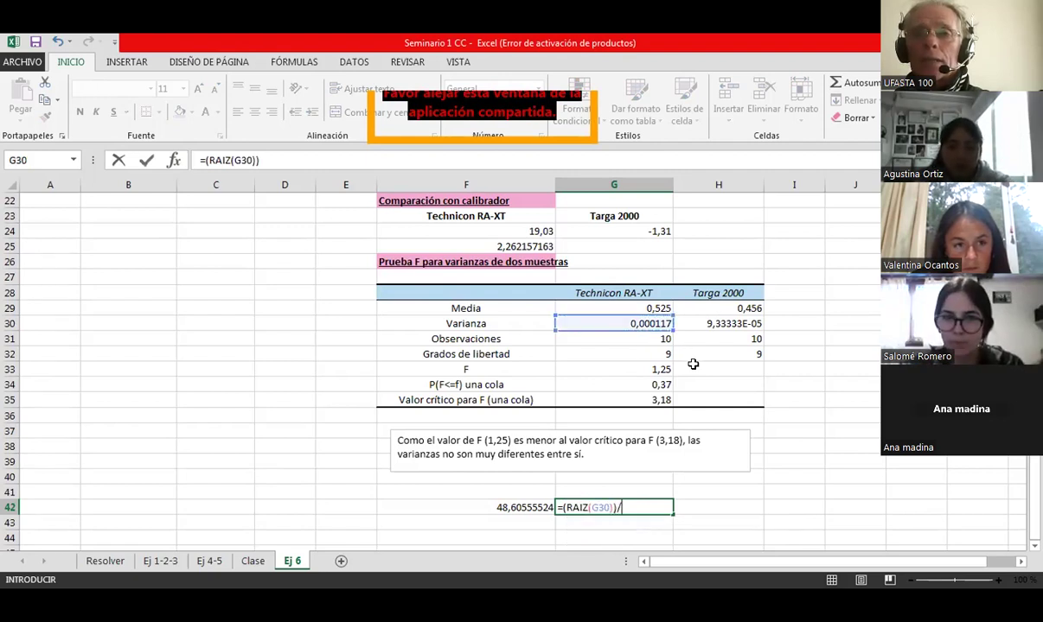
type("/")
left_click(629, 308)
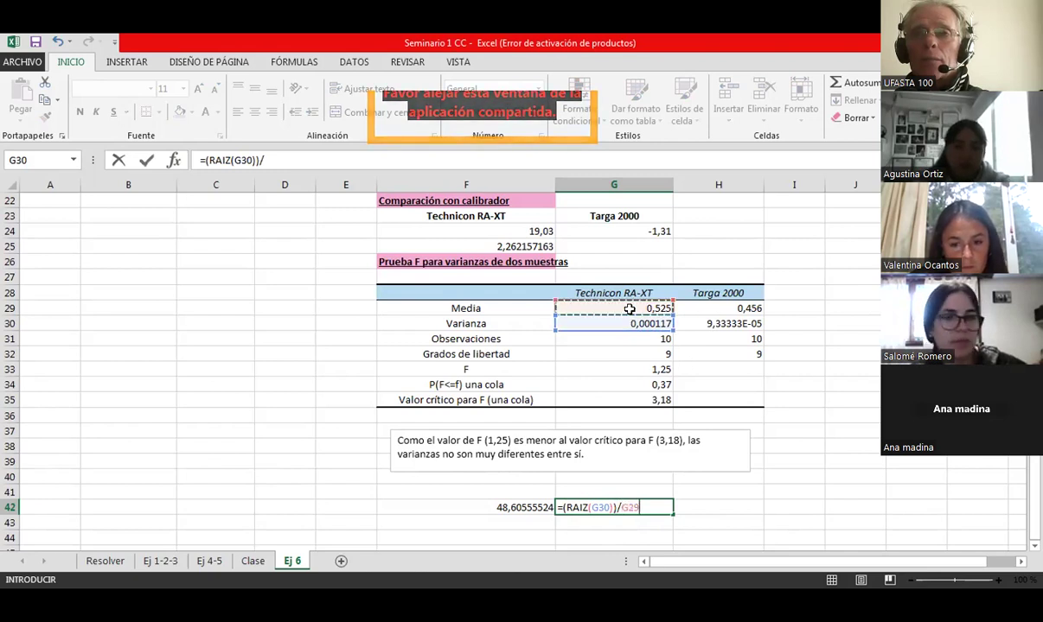
key("Return")
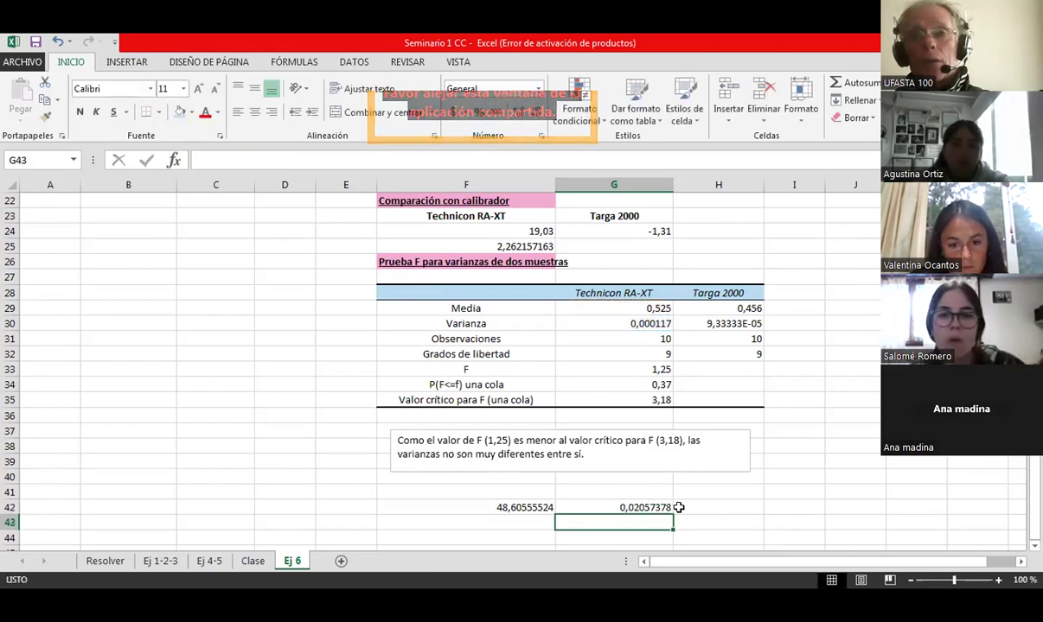
Format G42 as a percentage and copy its formula across to H42 for Targa 2000
left_click(662, 508)
left_click(477, 112)
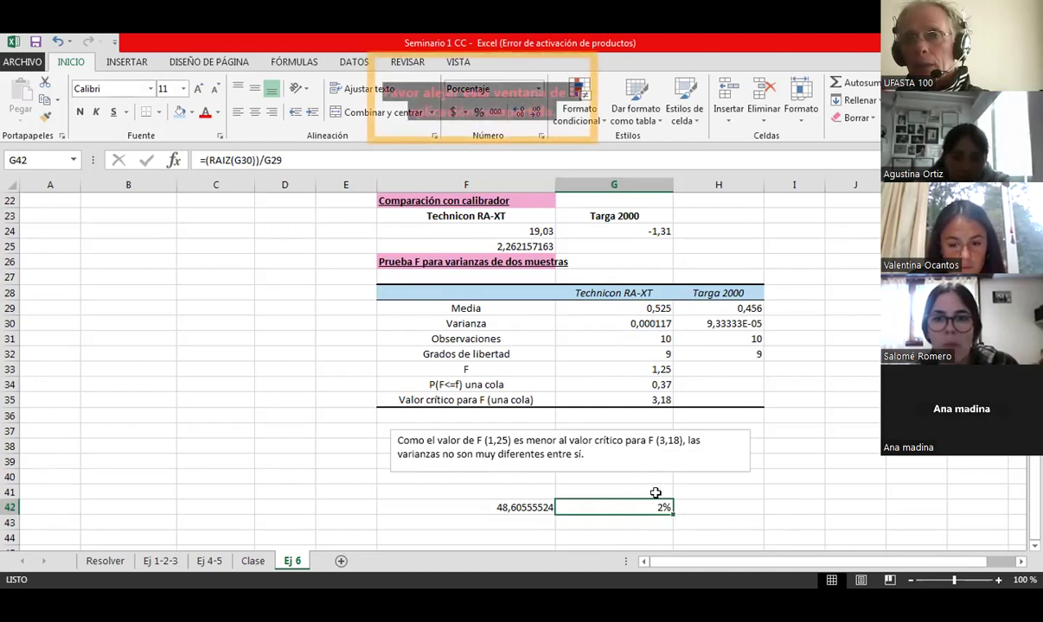
scroll(657, 491, "down", 1)
left_click_drag(672, 467, 745, 461)
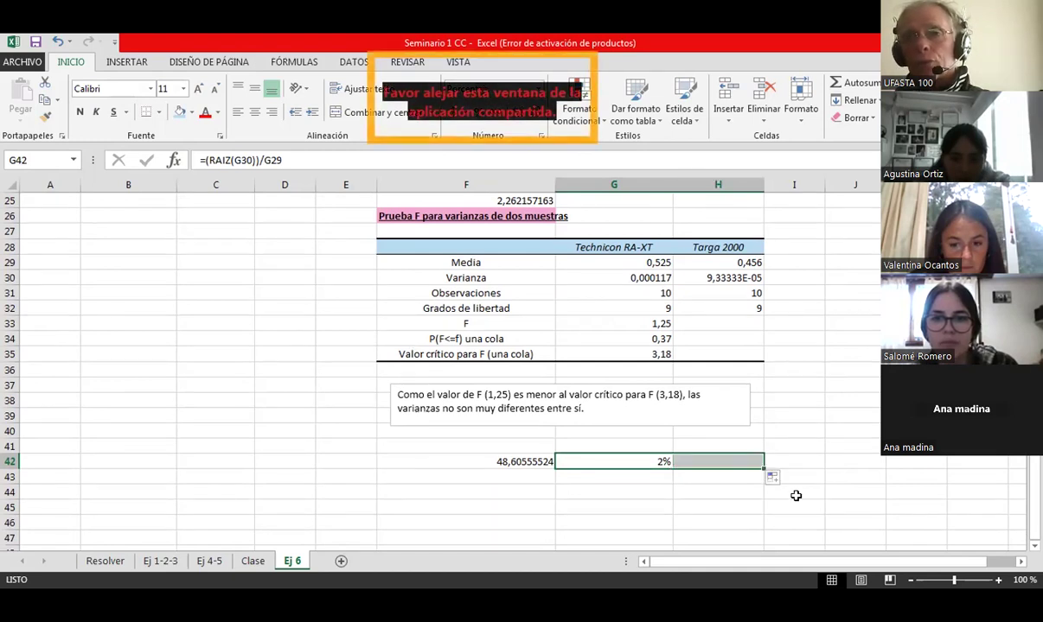
left_click_drag(796, 495, 796, 492)
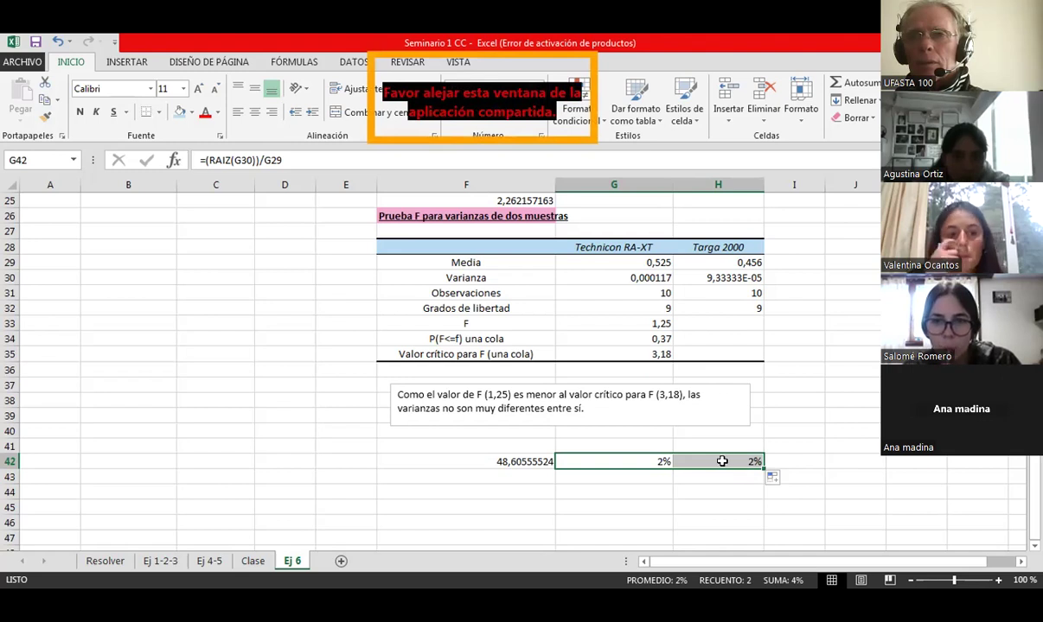
Check the formulas in G42 and H42 against the Targa 2000 variance and mean they refer to
left_click(724, 461)
left_click(647, 461)
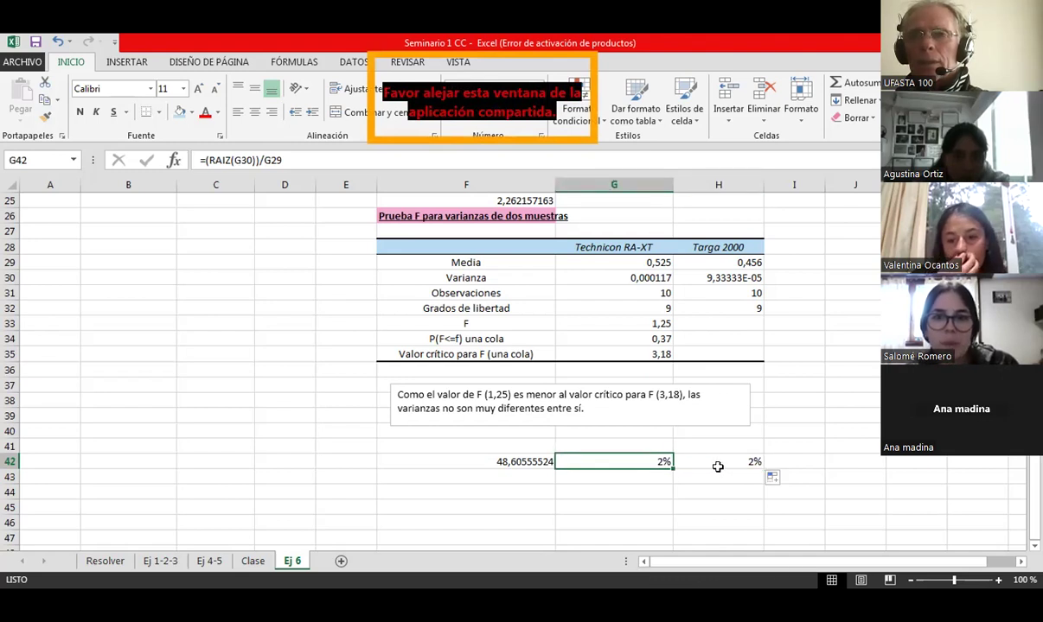
left_click(718, 463)
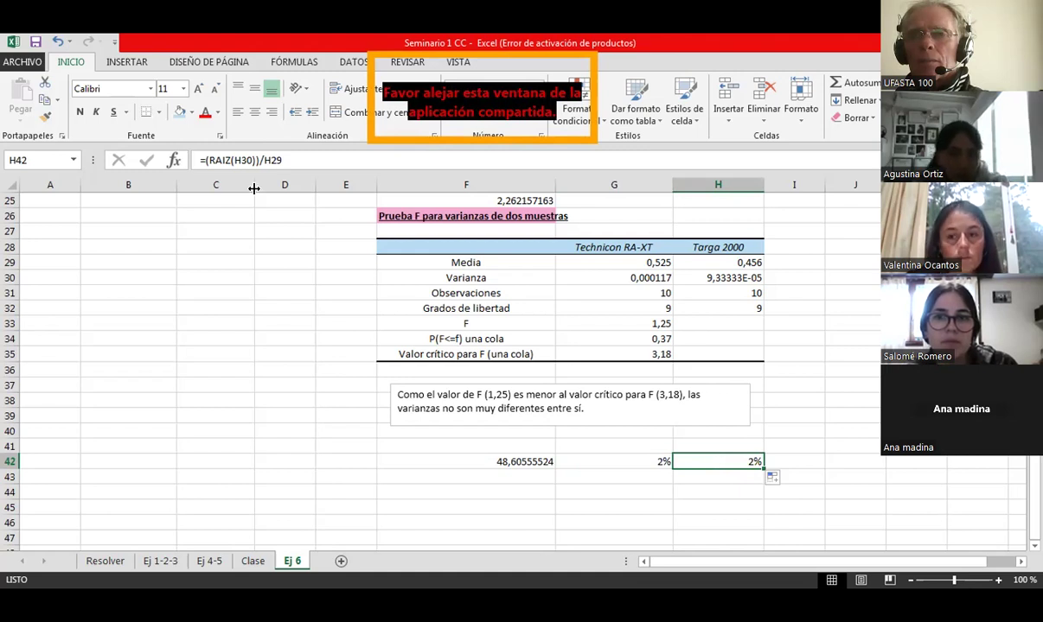
left_click(701, 278)
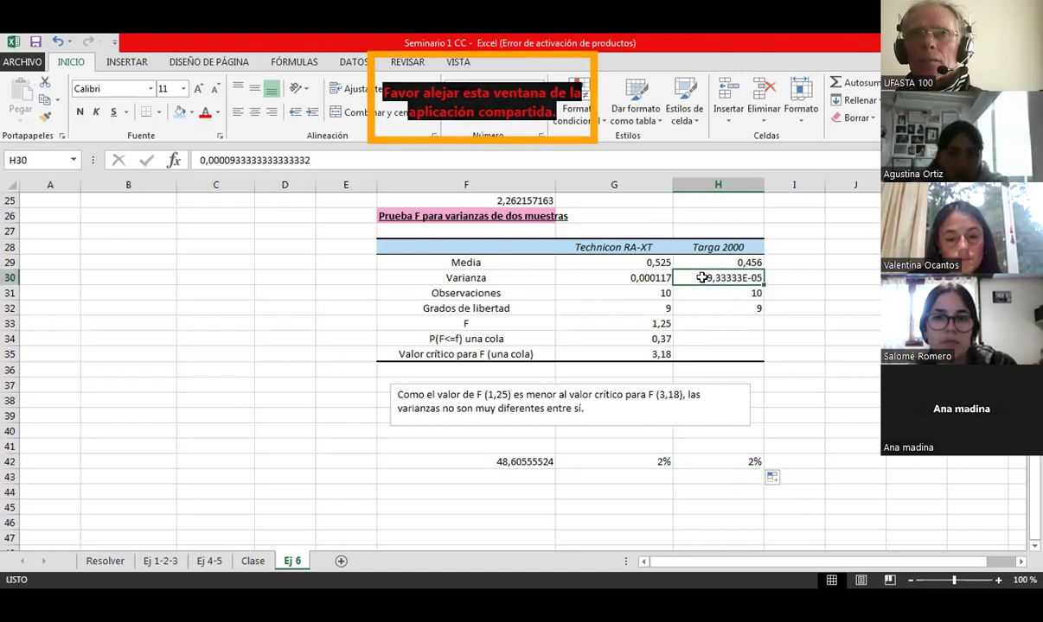
left_click(708, 261)
left_click(719, 461)
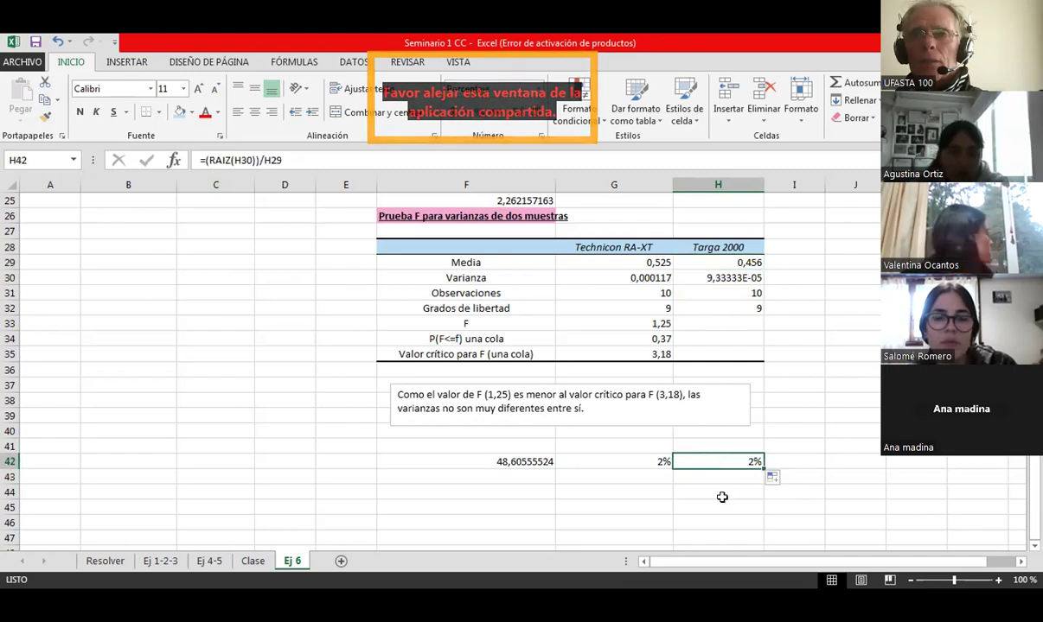
left_click(655, 472)
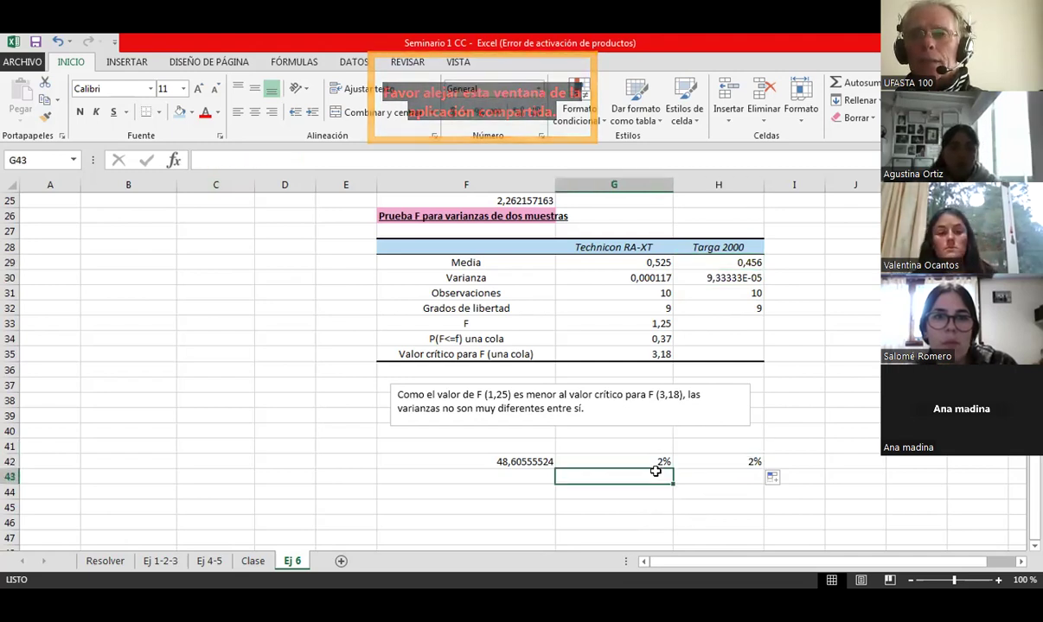
left_click(629, 462)
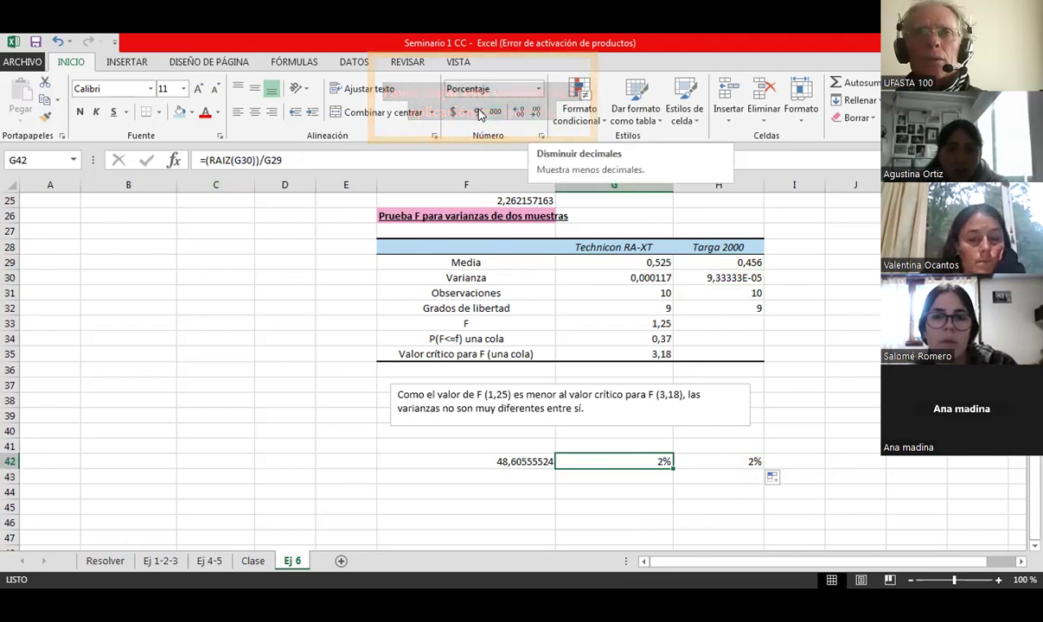
left_click_drag(673, 459, 621, 462)
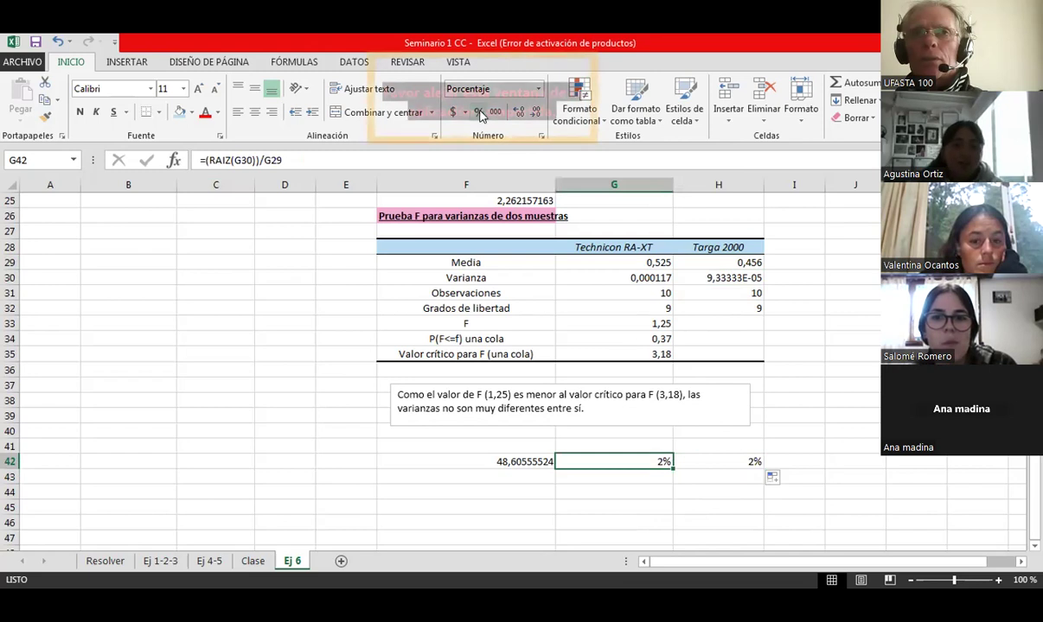
right_click(647, 463)
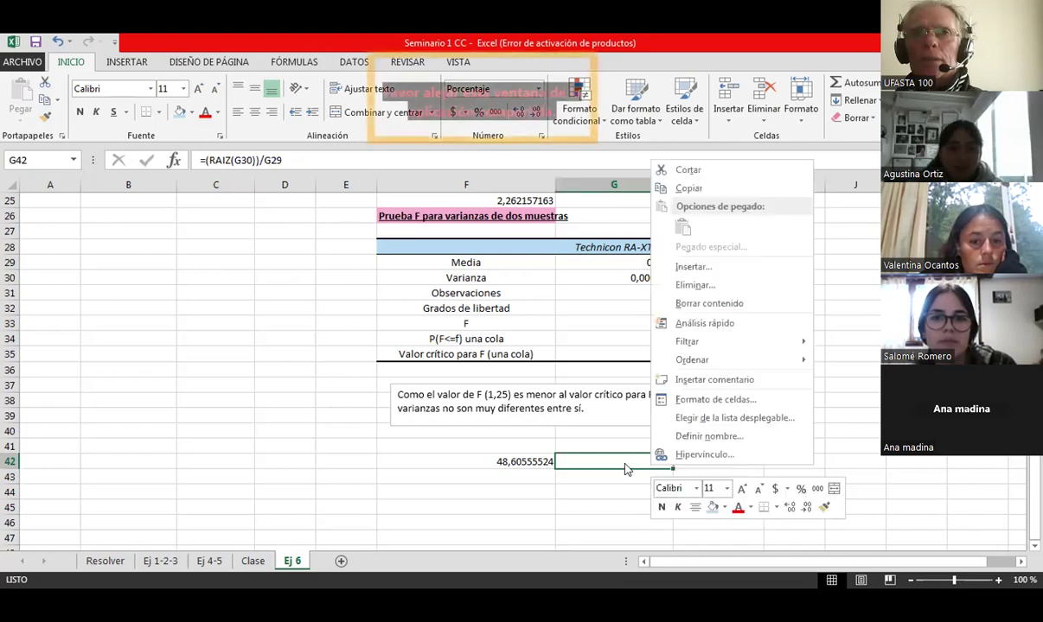
left_click(525, 172)
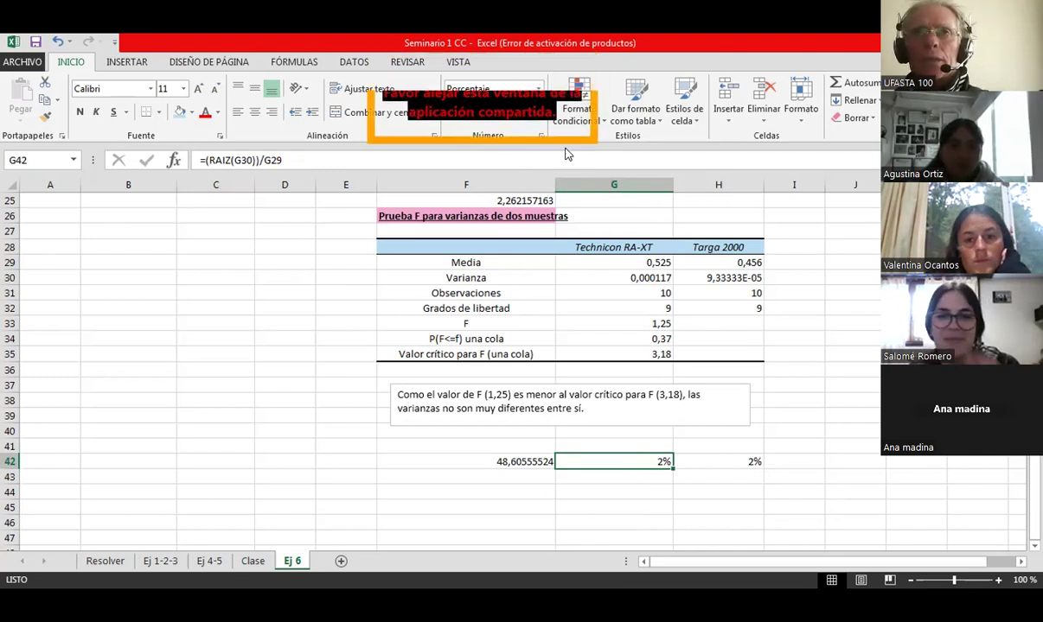
scroll(523, 243, "up", 3)
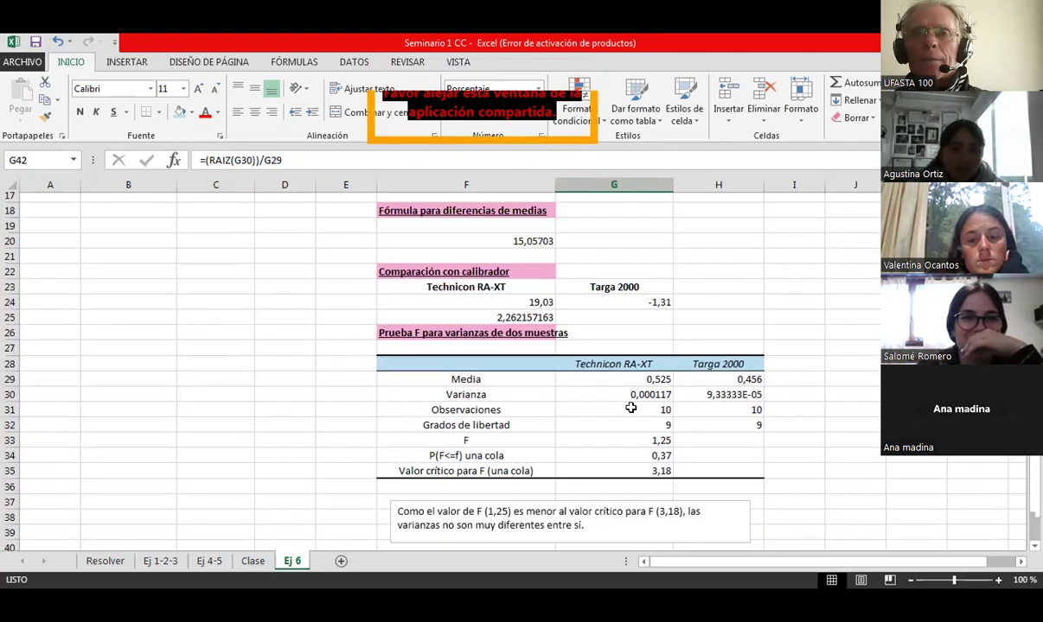
scroll(198, 231, "down", 1)
Undo the percentage formatting of the coefficients in row 42 and refill the G42 formula across to H42
left_click(59, 43)
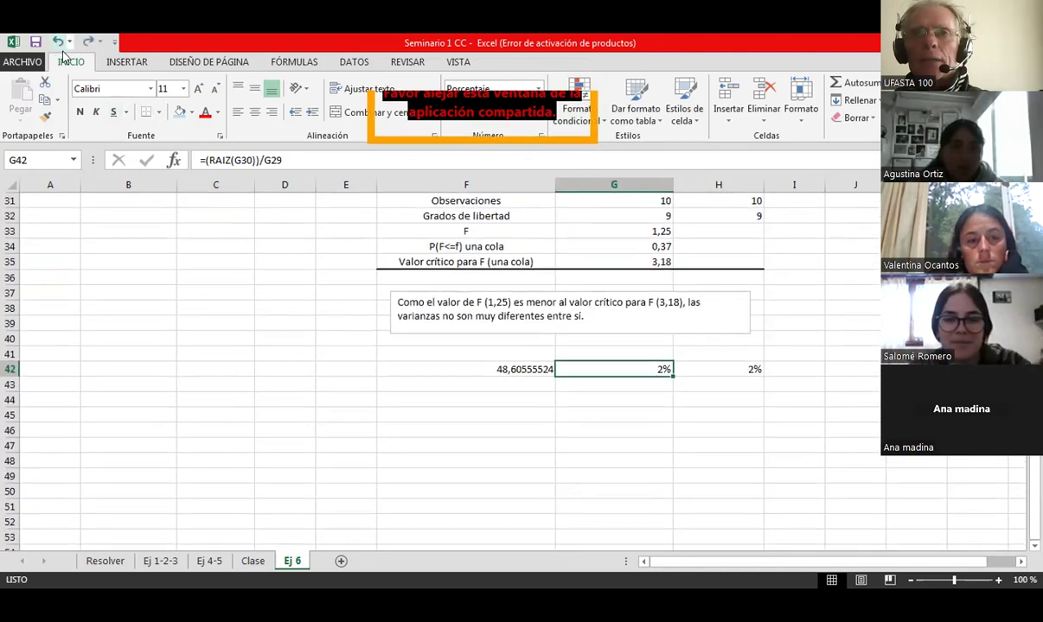
left_click(58, 44)
left_click_drag(672, 374, 762, 375)
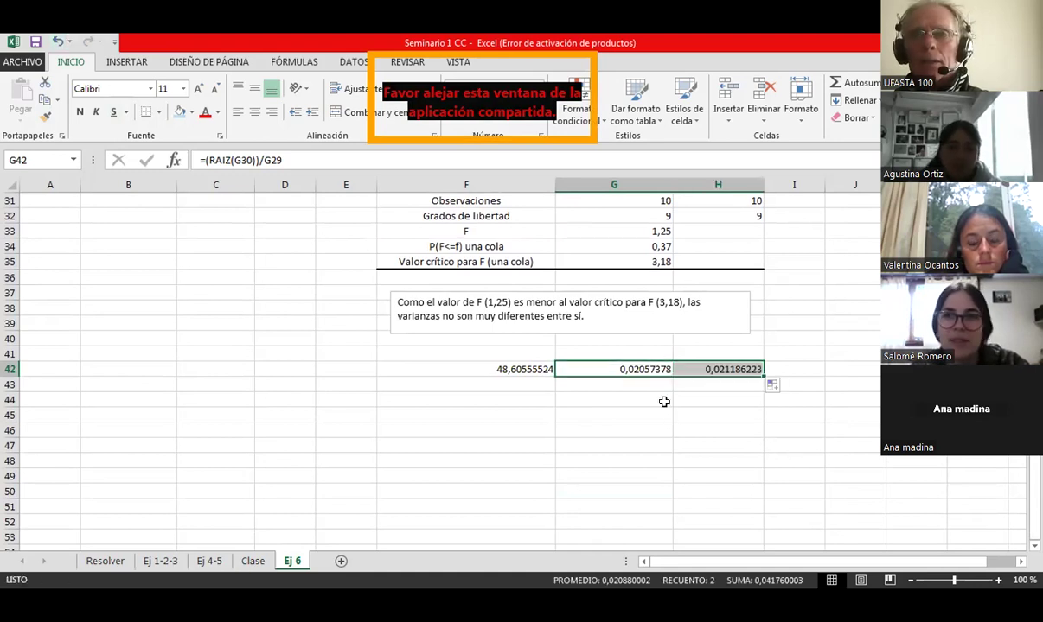
Format G42:H42 as percentages with one decimal place
left_click(664, 402)
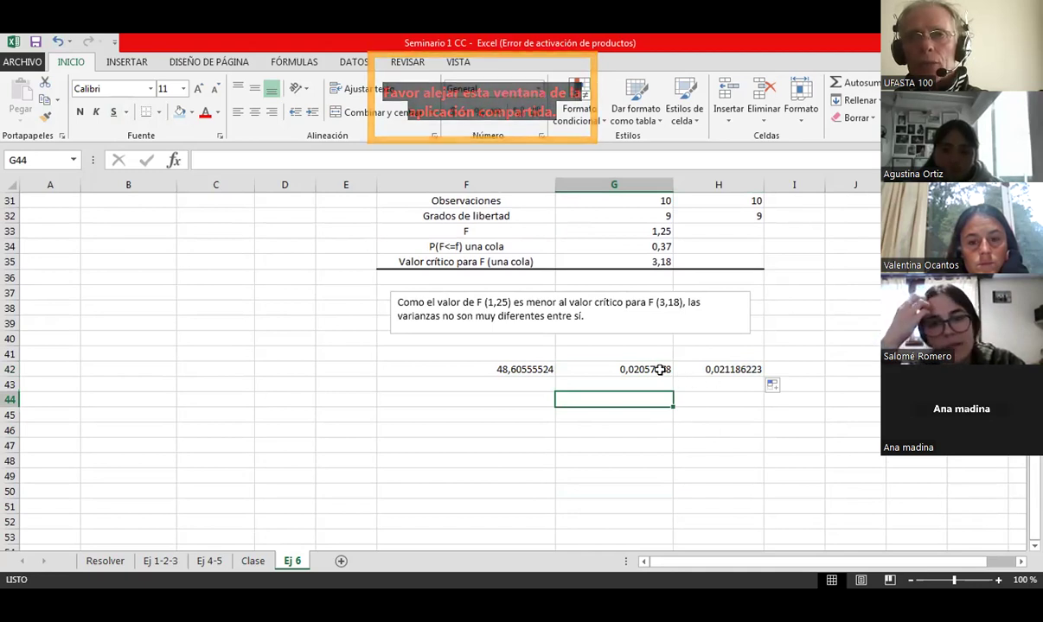
left_click_drag(629, 367, 714, 367)
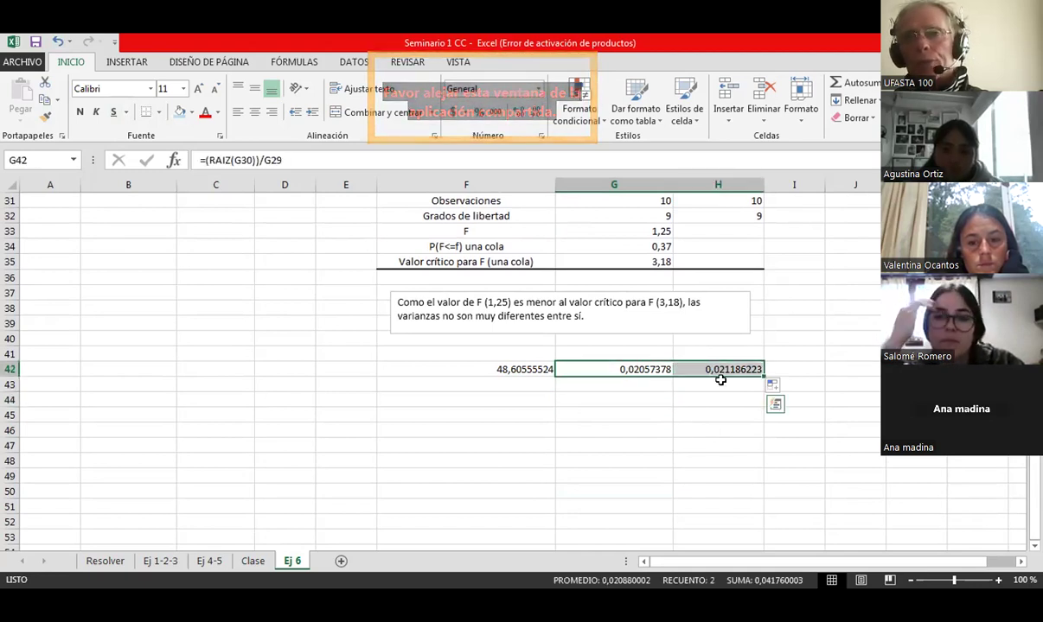
right_click(711, 374)
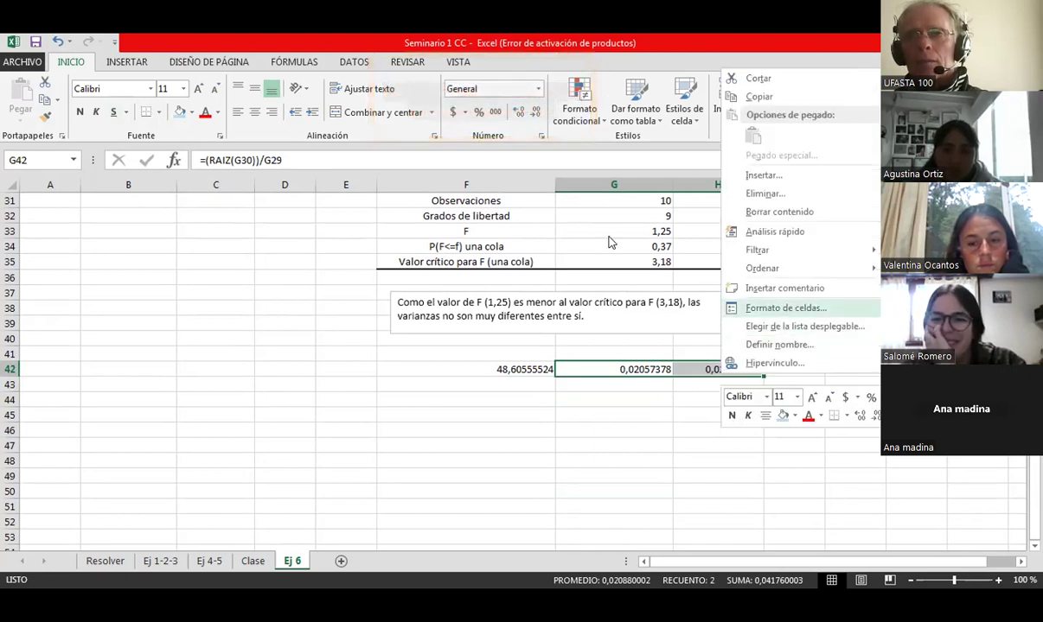
key("Return")
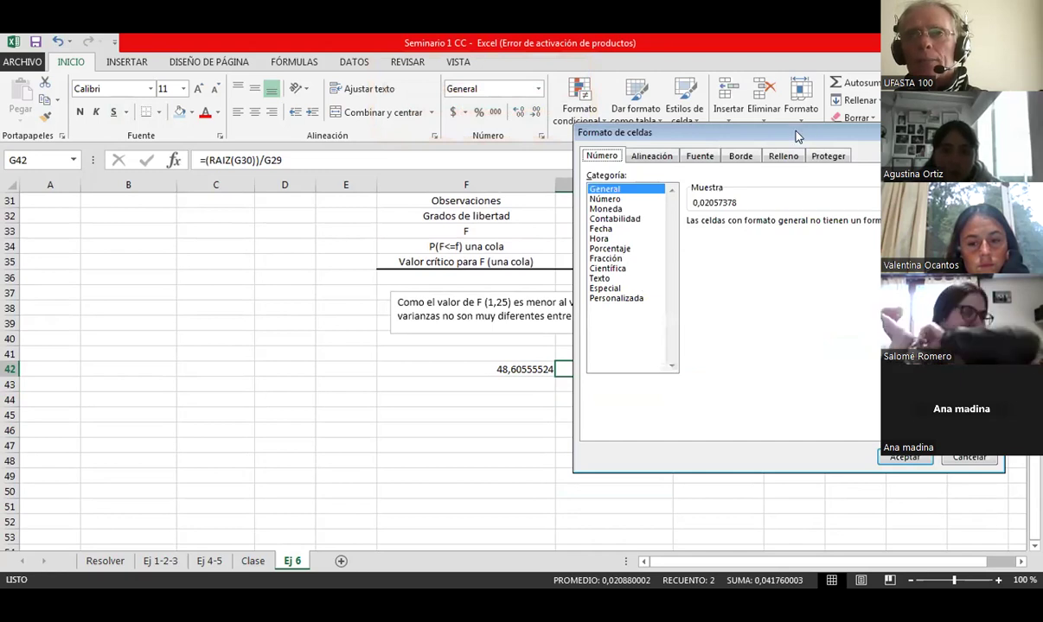
left_click_drag(797, 136, 577, 122)
left_click(390, 235)
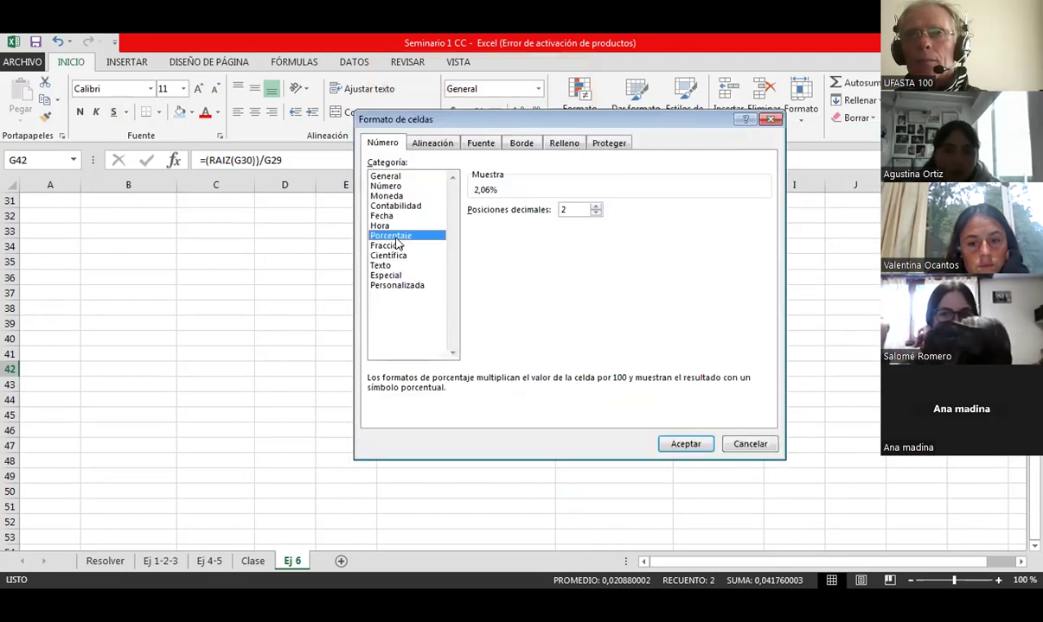
left_click(595, 214)
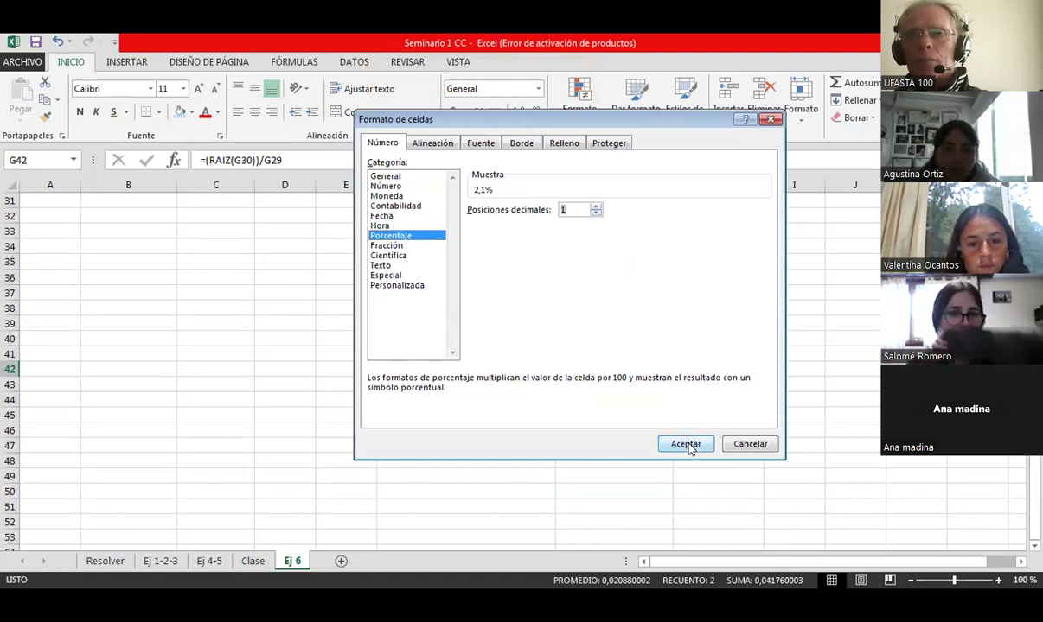
left_click(689, 447)
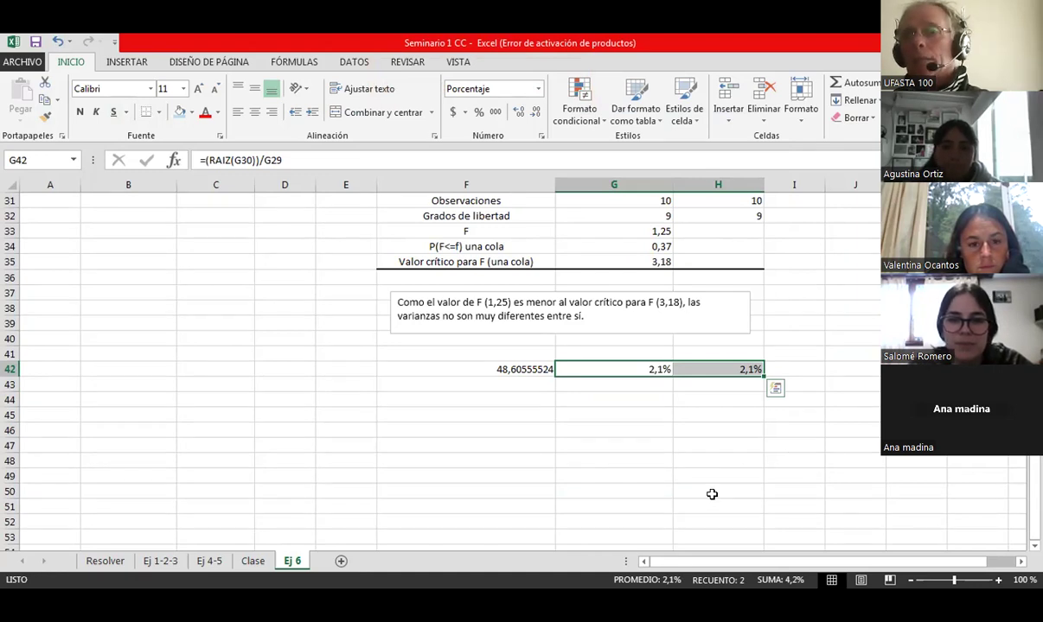
Review the coefficients of variation together with the F-test table and the calibrator comparison for Technicon RA-XT and Targa 2000
scroll(711, 494, "up", 1)
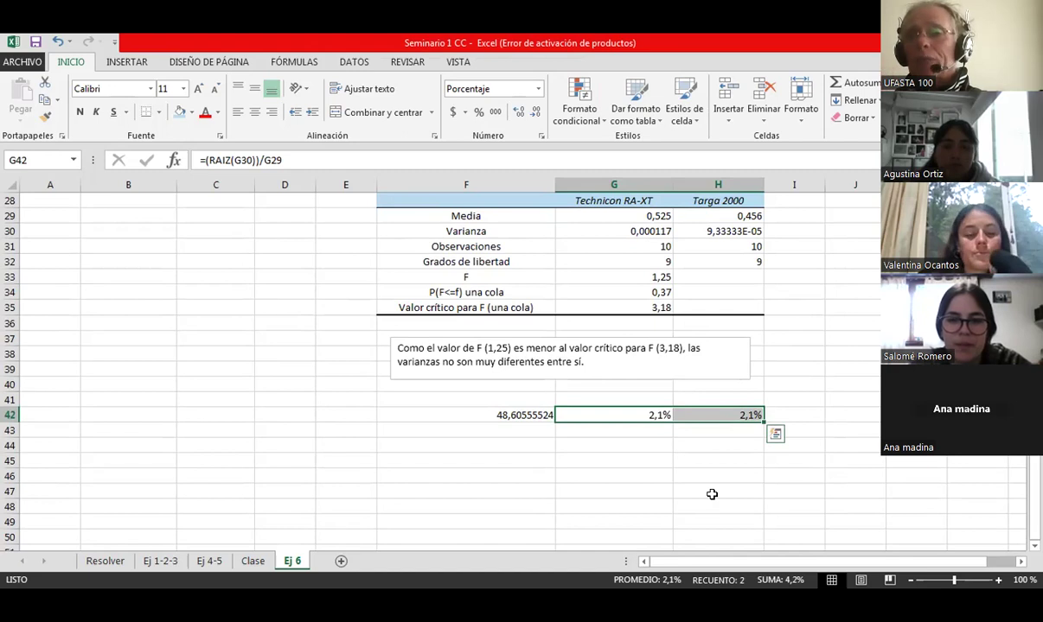
scroll(711, 494, "up", 1)
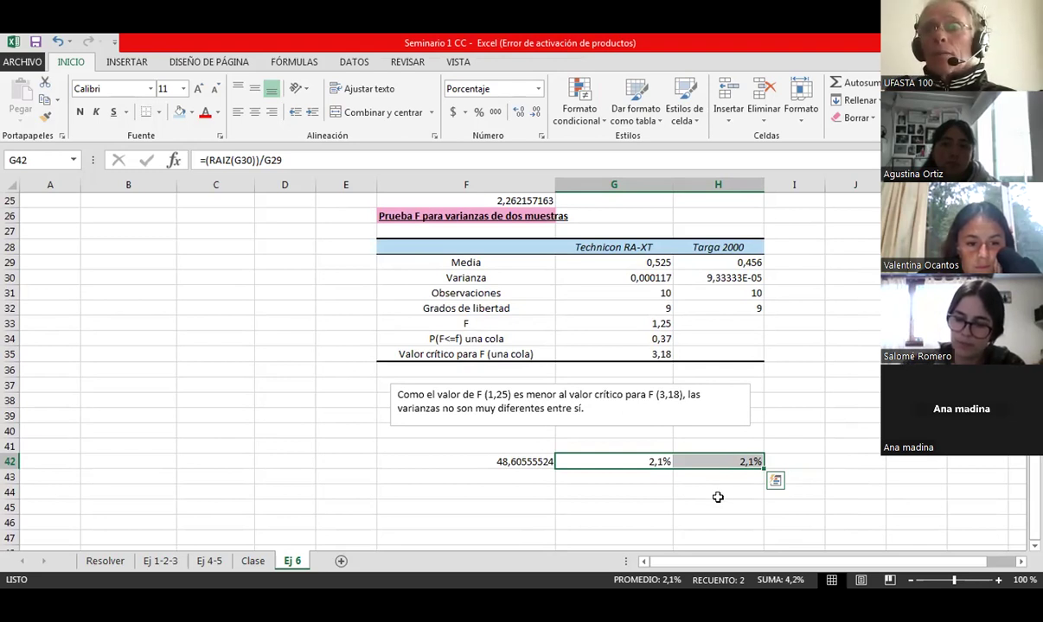
scroll(718, 497, "up", 1)
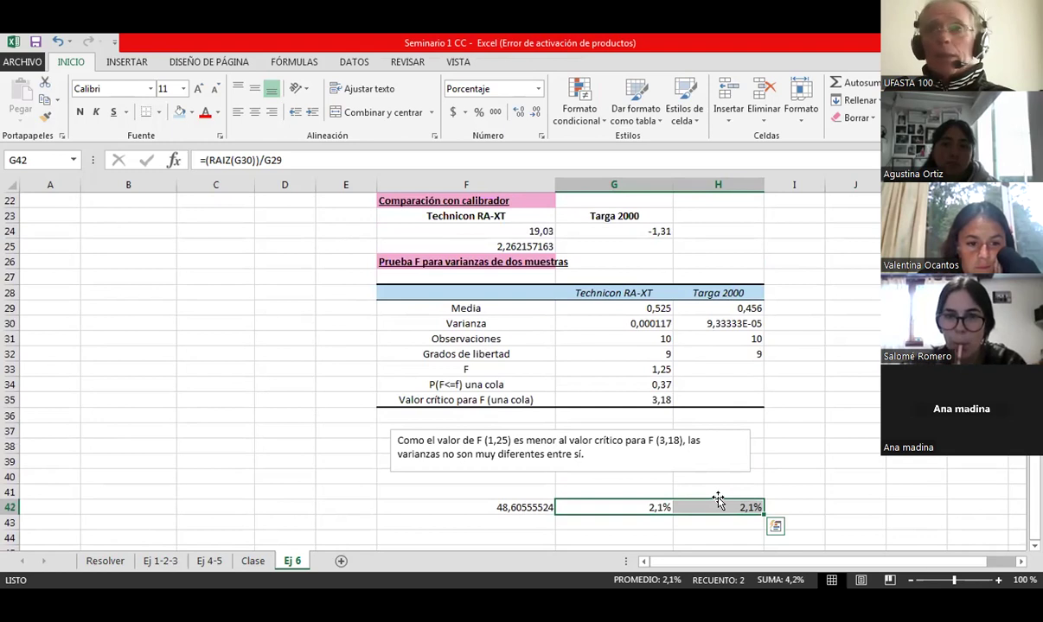
scroll(718, 499, "up", 1)
scroll(717, 499, "down", 2)
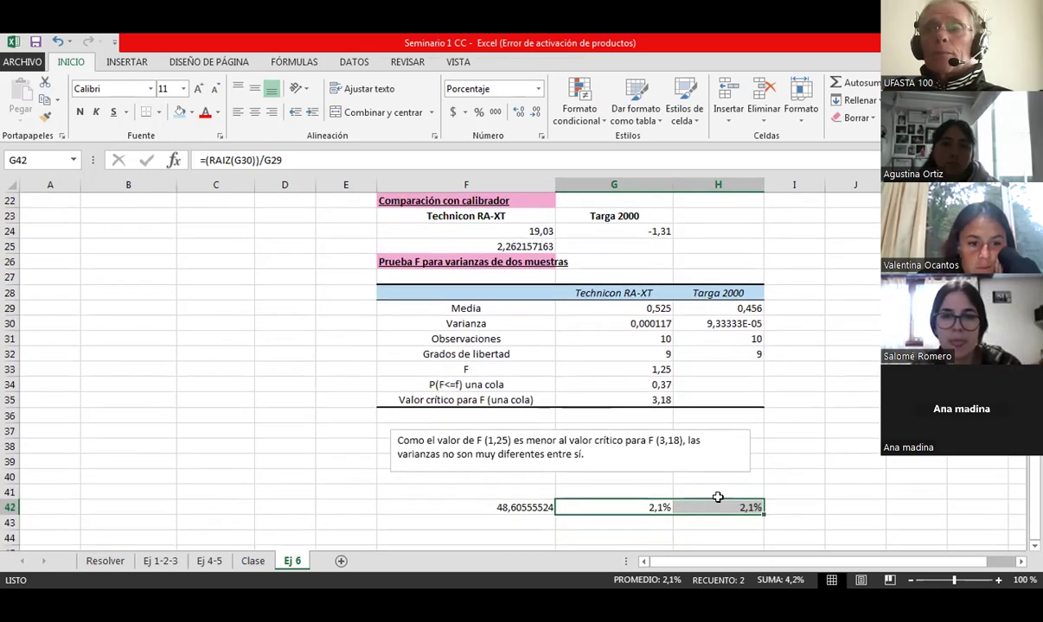
left_click(718, 497)
scroll(719, 497, "up", 2)
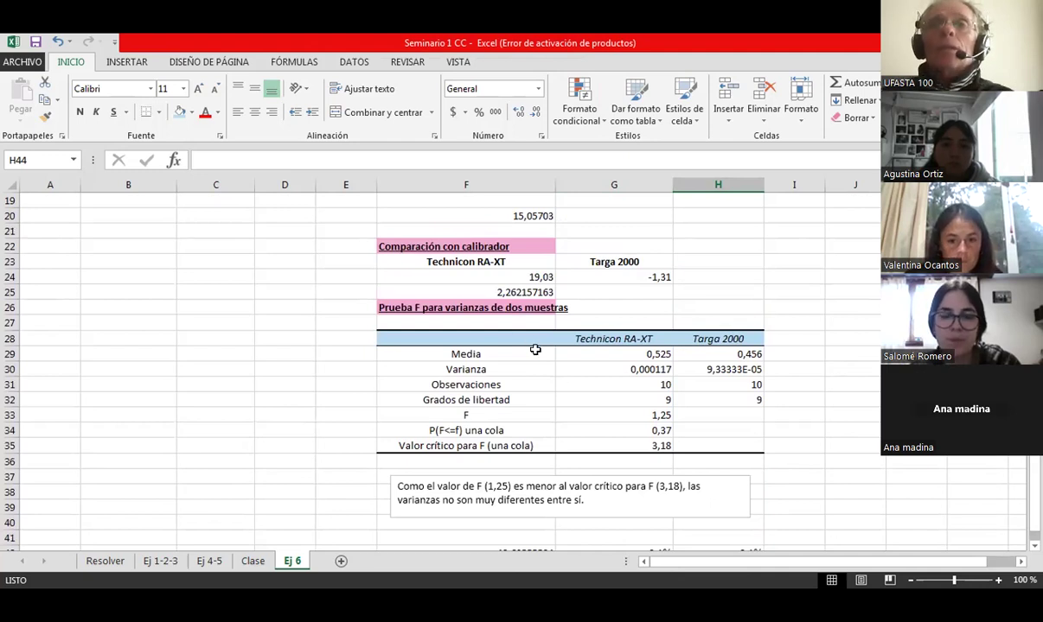
scroll(612, 383, "up", 2)
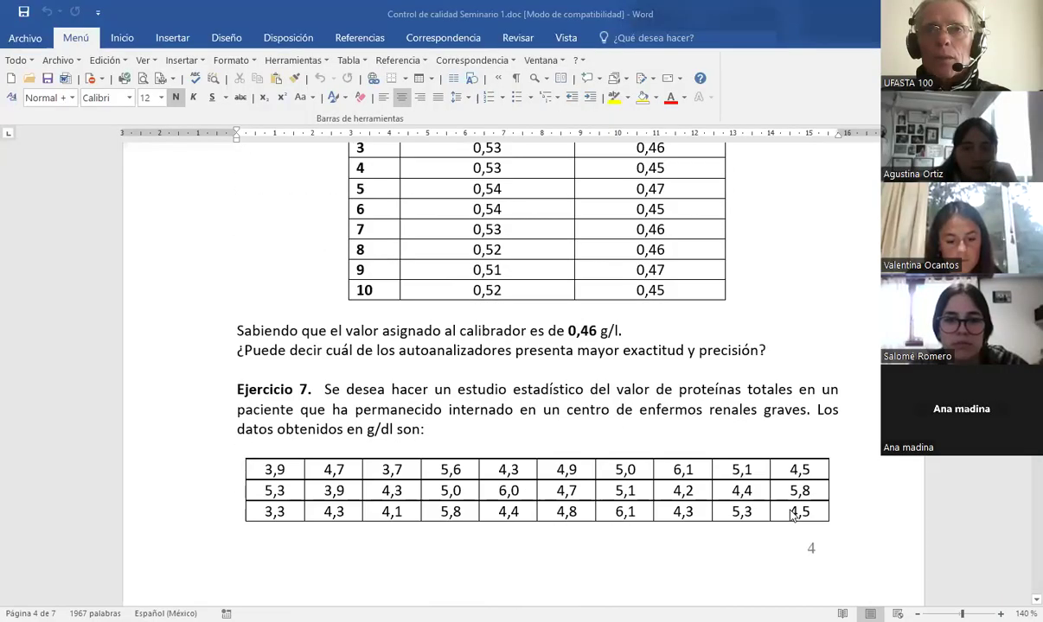
Read the data and questions of Ejercicio 7 and the monthly glucose table of Ejercicio 8 in the Word document
scroll(789, 515, "down", 2)
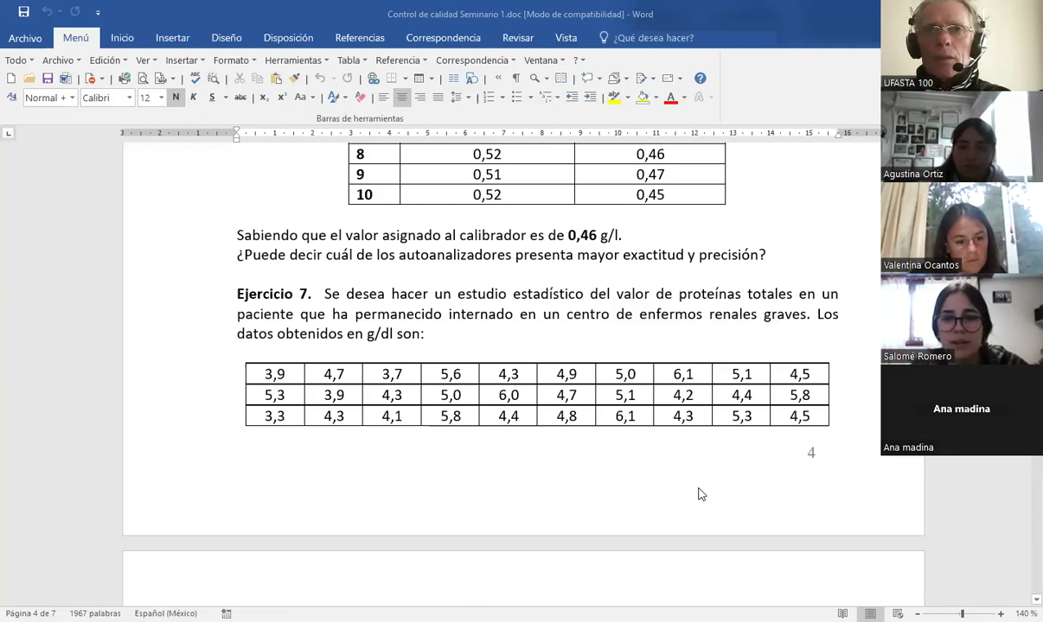
scroll(548, 387, "down", 5)
scroll(580, 425, "up", 6)
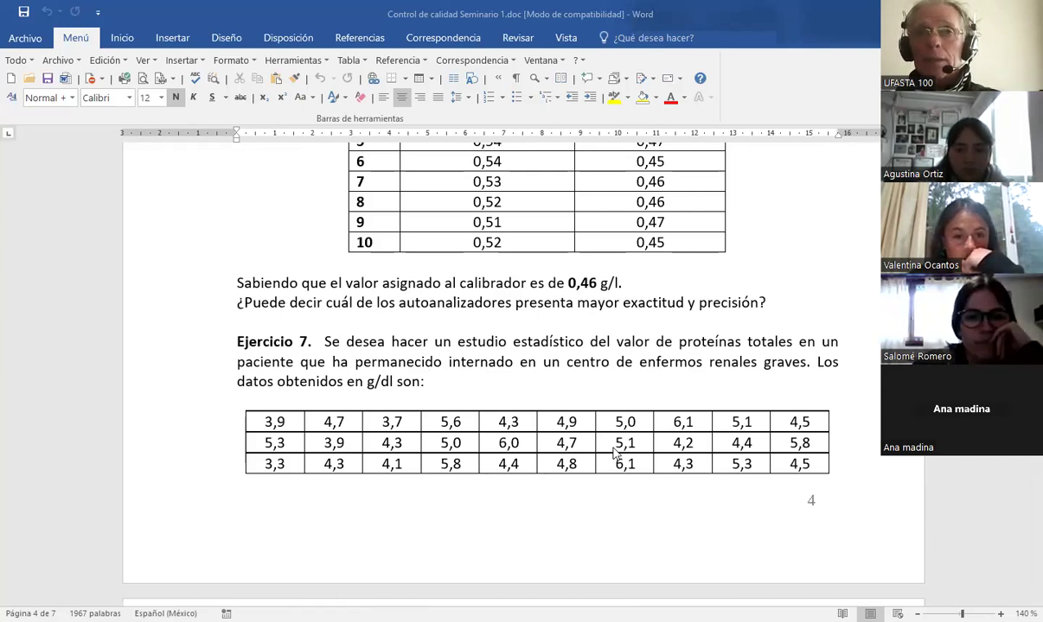
scroll(613, 451, "down", 8)
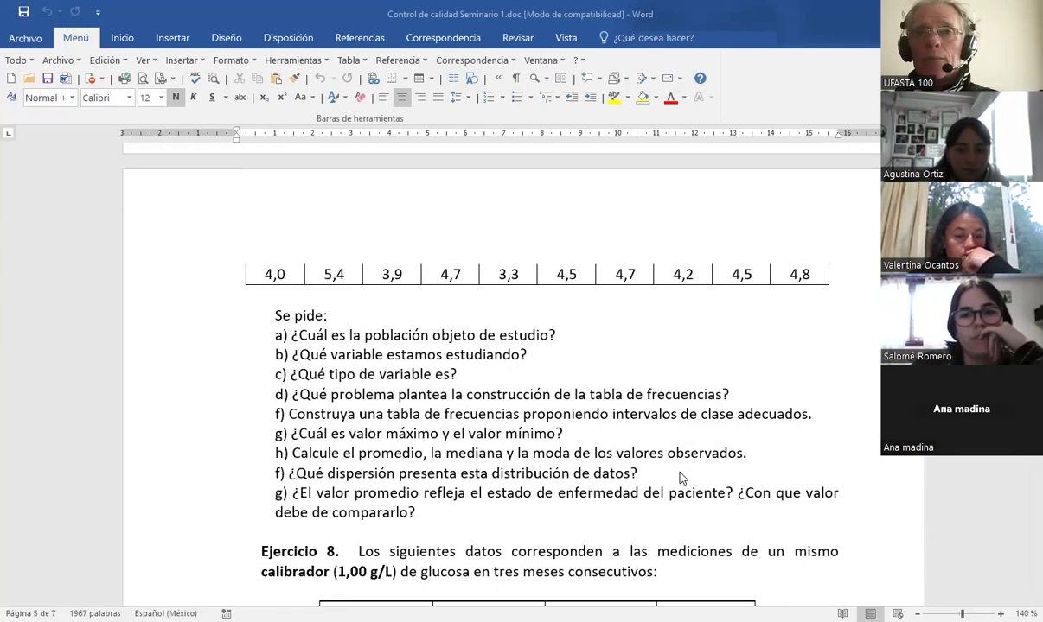
scroll(679, 477, "down", 1)
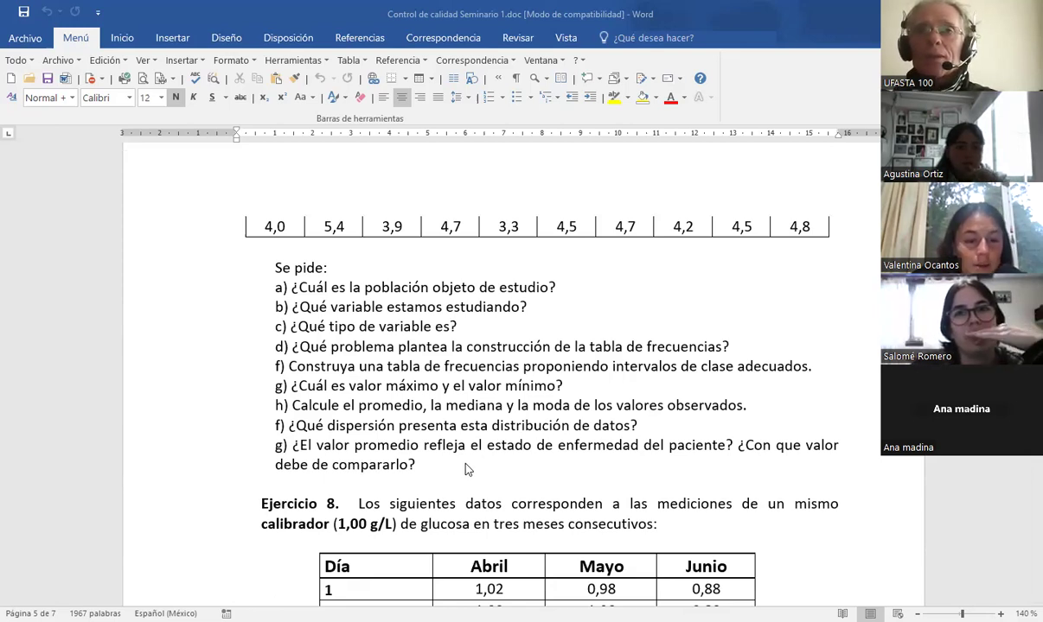
scroll(493, 514, "down", 3)
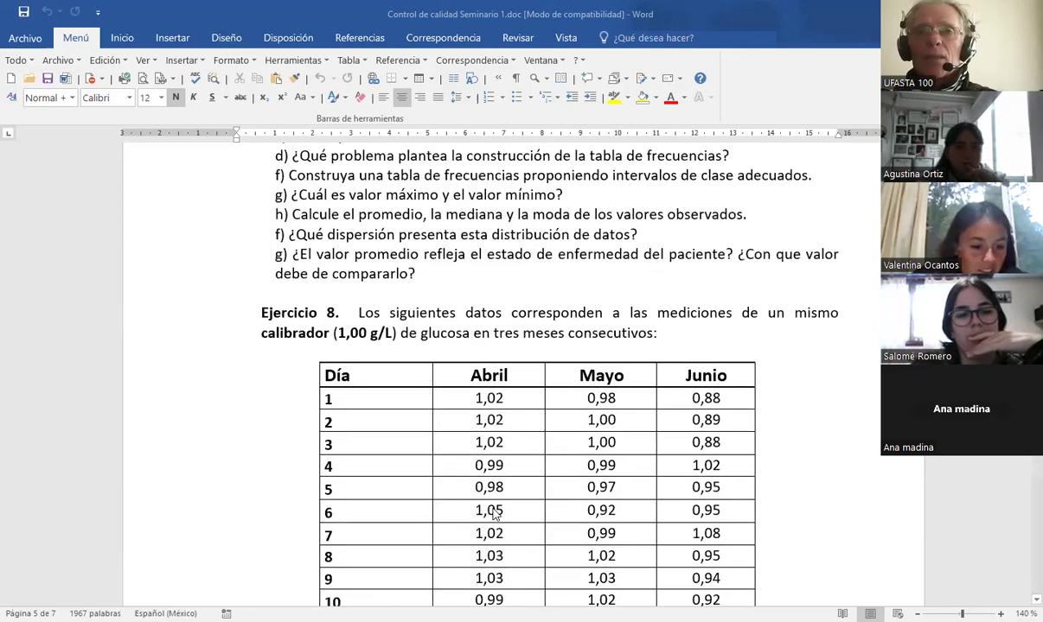
scroll(491, 518, "down", 3)
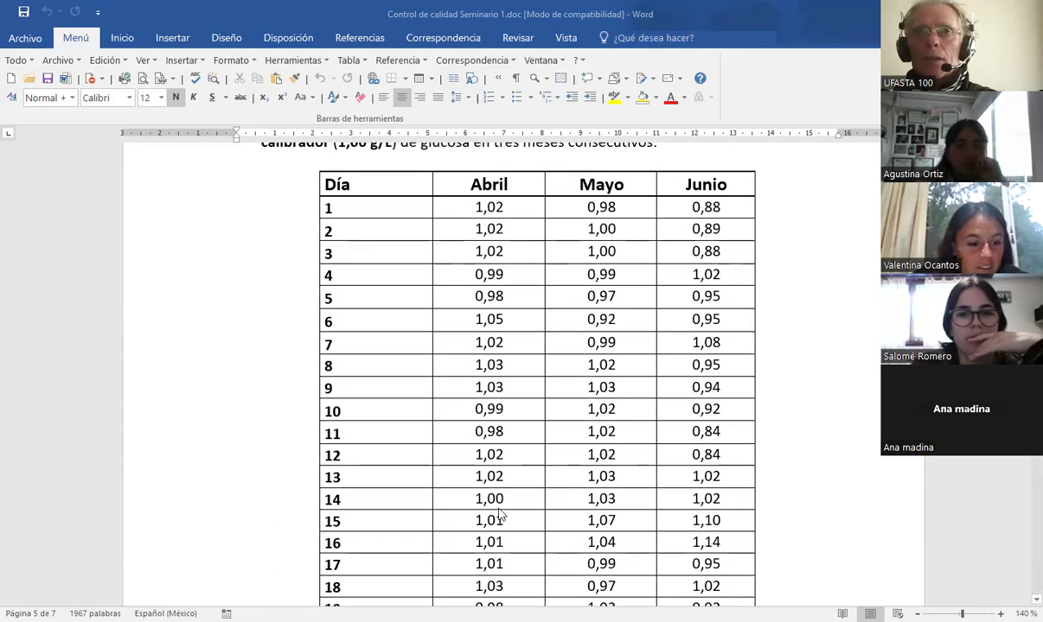
Copy the entire Ejercicio 8 table of glucose calibrator measurements for Abril, Mayo and Junio from the Word document
scroll(536, 371, "up", 4)
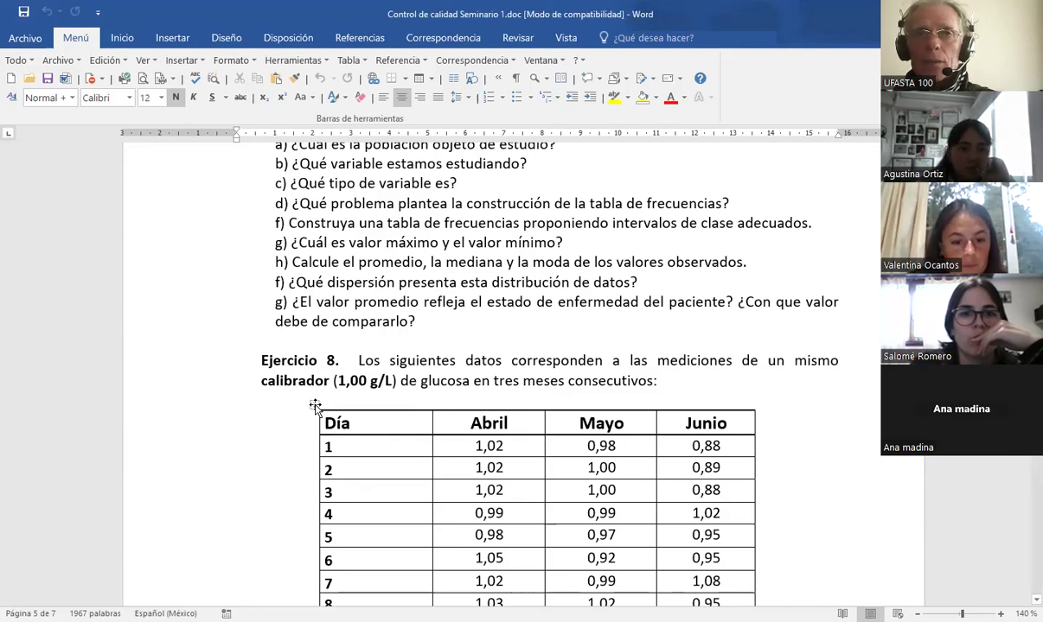
left_click(315, 406)
right_click(316, 406)
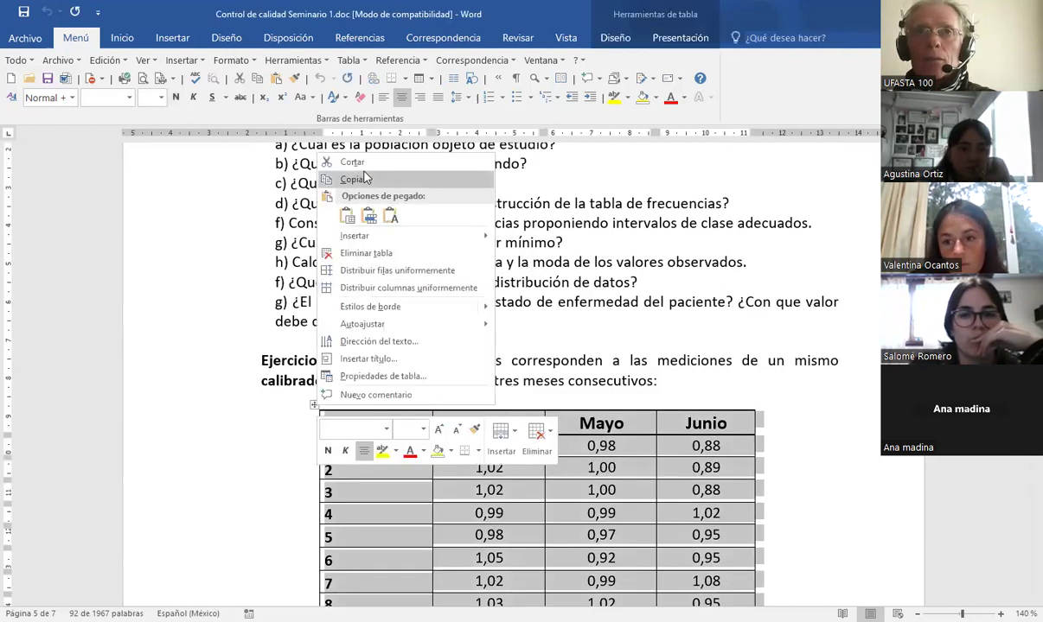
left_click(355, 179)
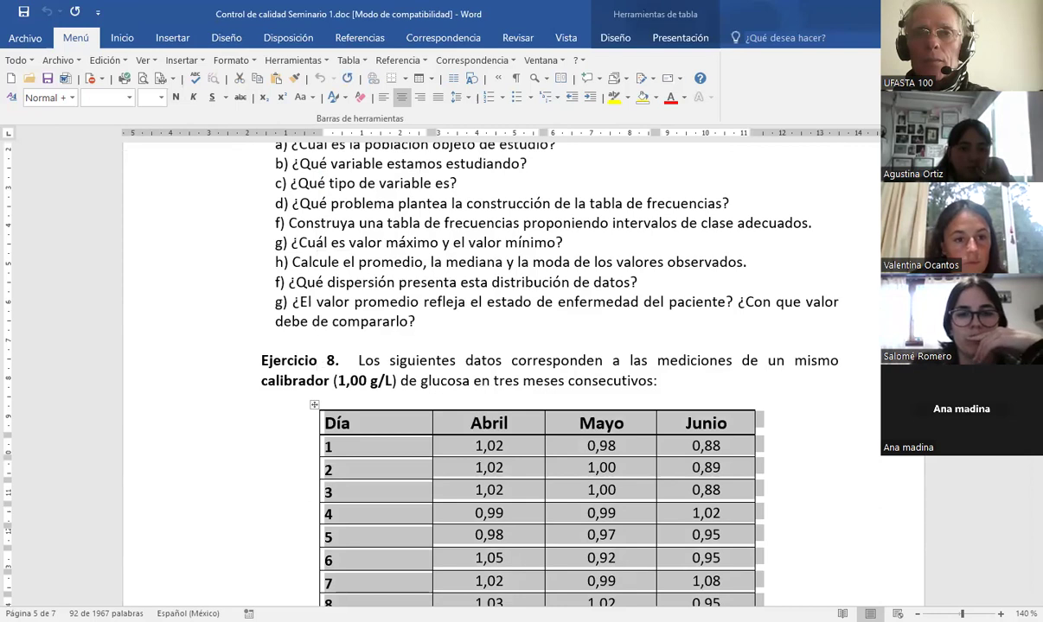
key("alt+Tab")
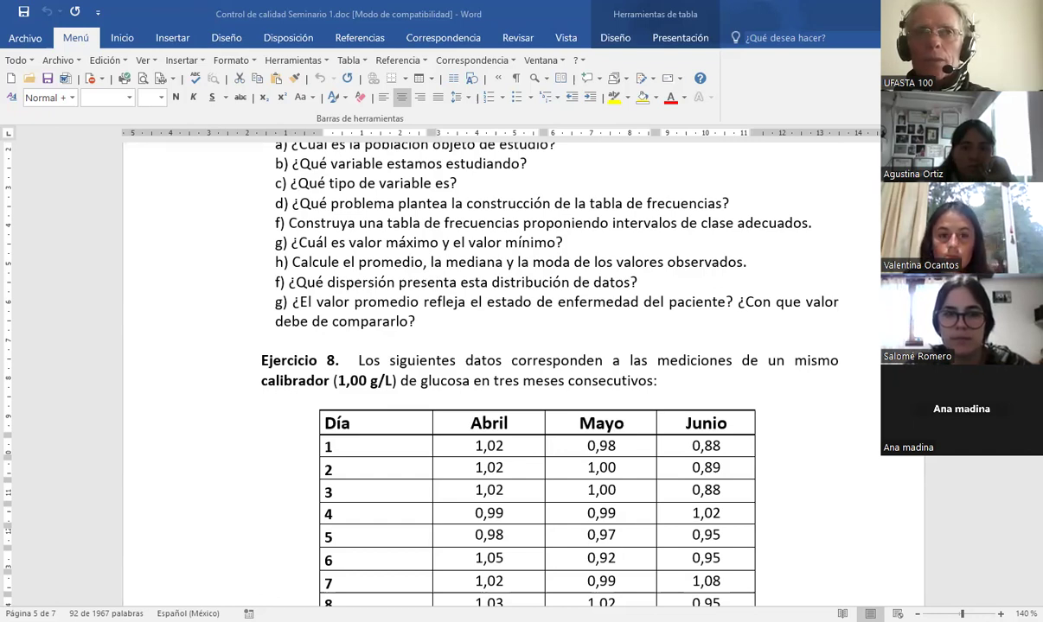
Switch to Excel, paste the Ejercicio 8 table at A2 of Hoja4, and format B3:D24 with two decimal places
key("alt+Tab")
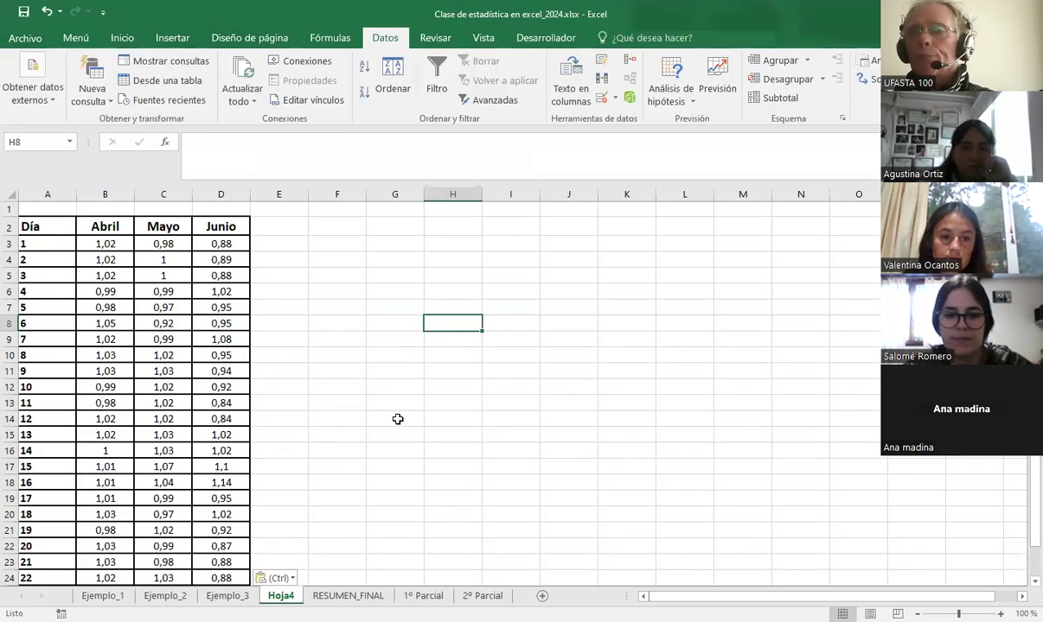
left_click(112, 243)
left_click_drag(192, 251, 226, 551)
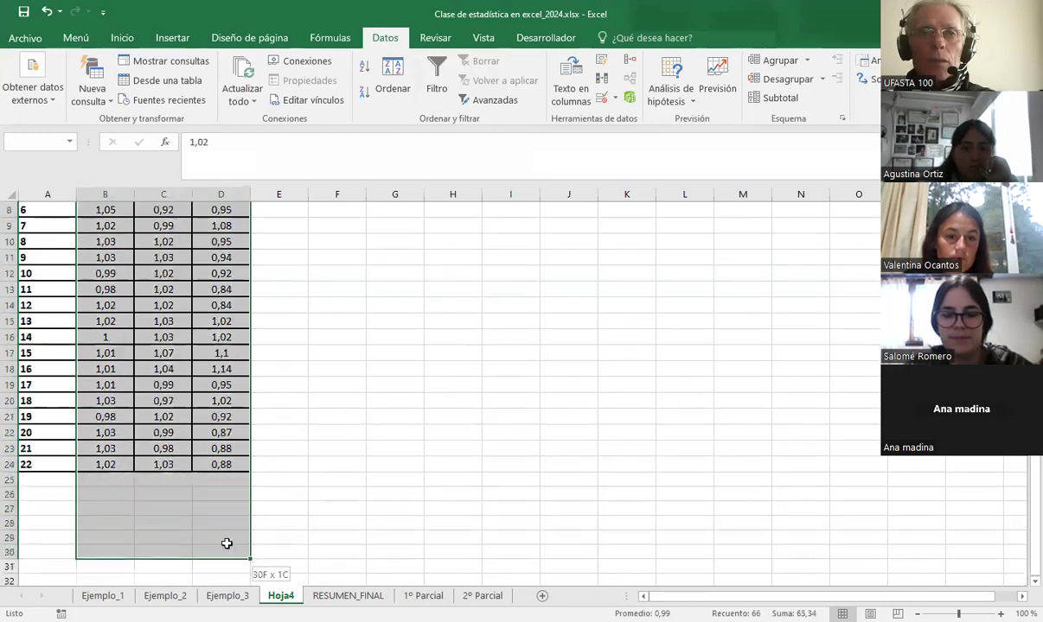
key("ctrl+v")
scroll(346, 346, "down", 1)
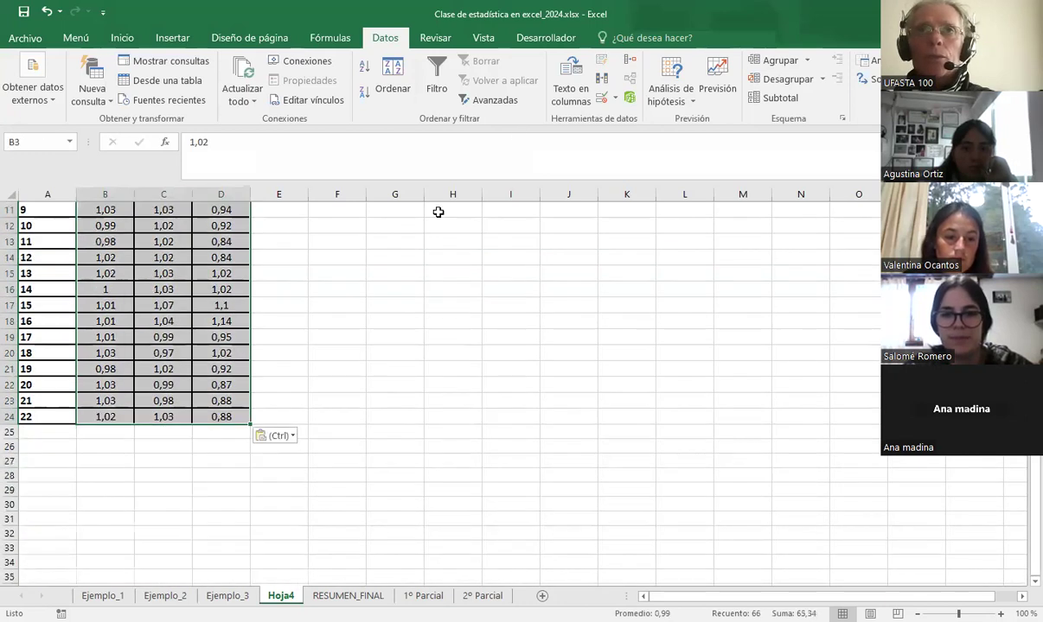
left_click(122, 37)
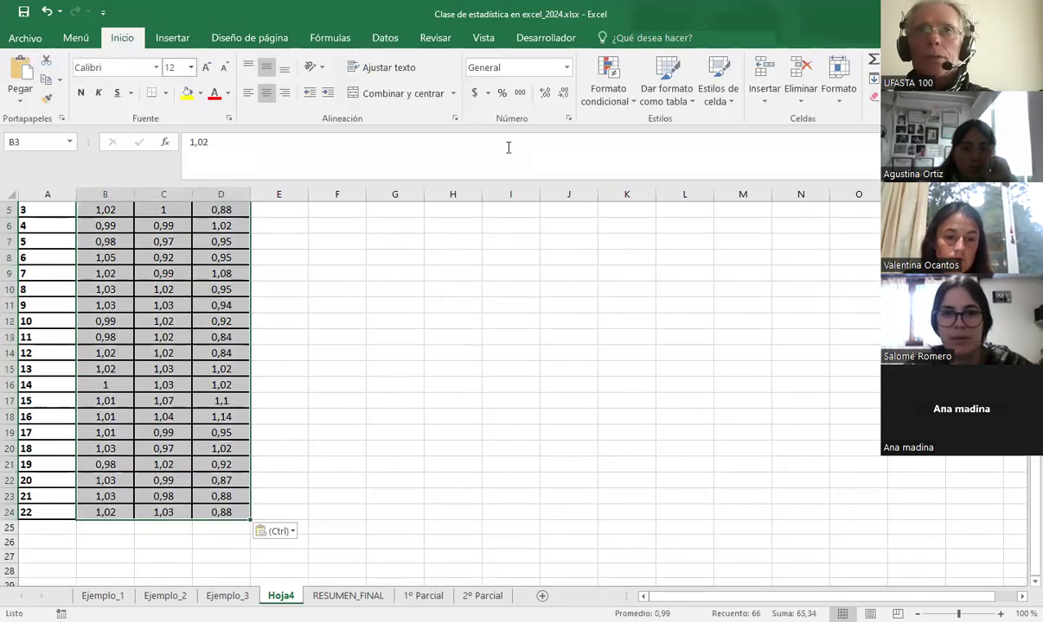
left_click(561, 94)
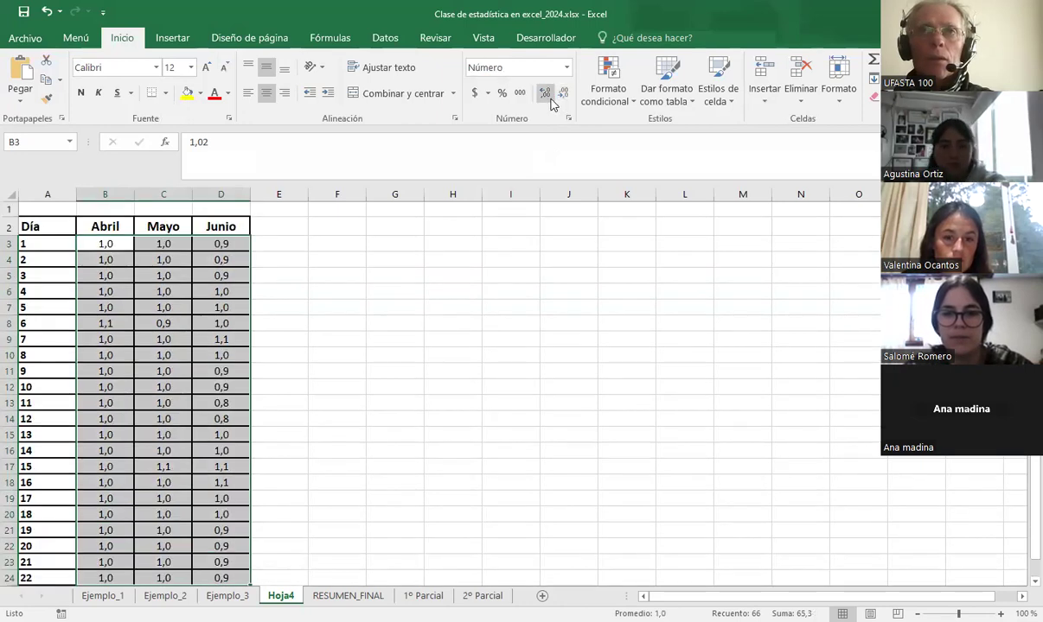
left_click(546, 94)
left_click(510, 305)
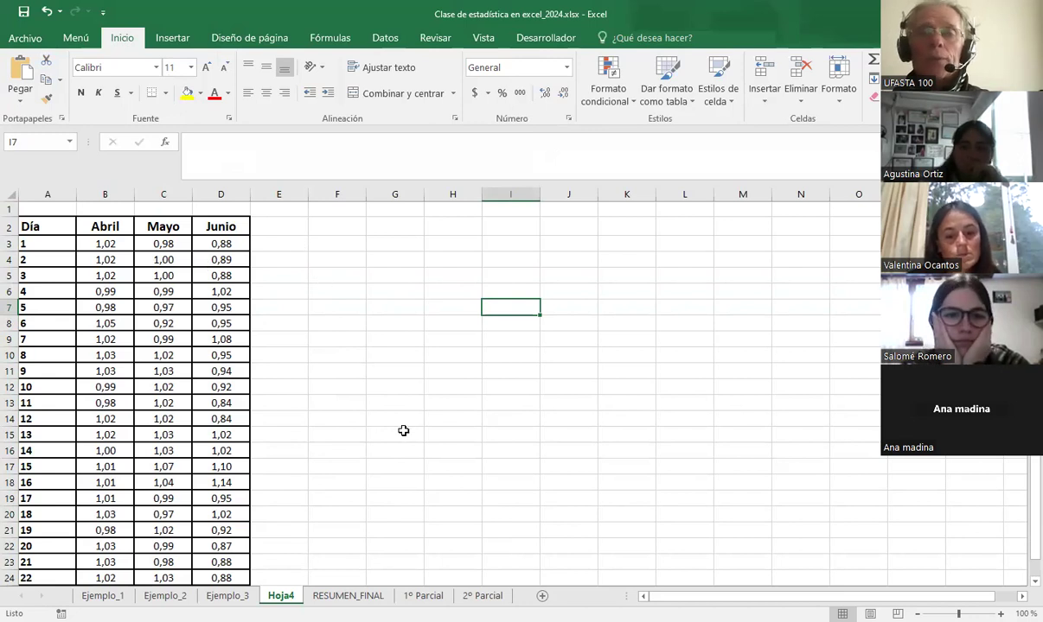
Set up a single-factor analysis of variance on B2:D24, treating the first row as labels
scroll(408, 420, "down", 2)
scroll(404, 420, "up", 2)
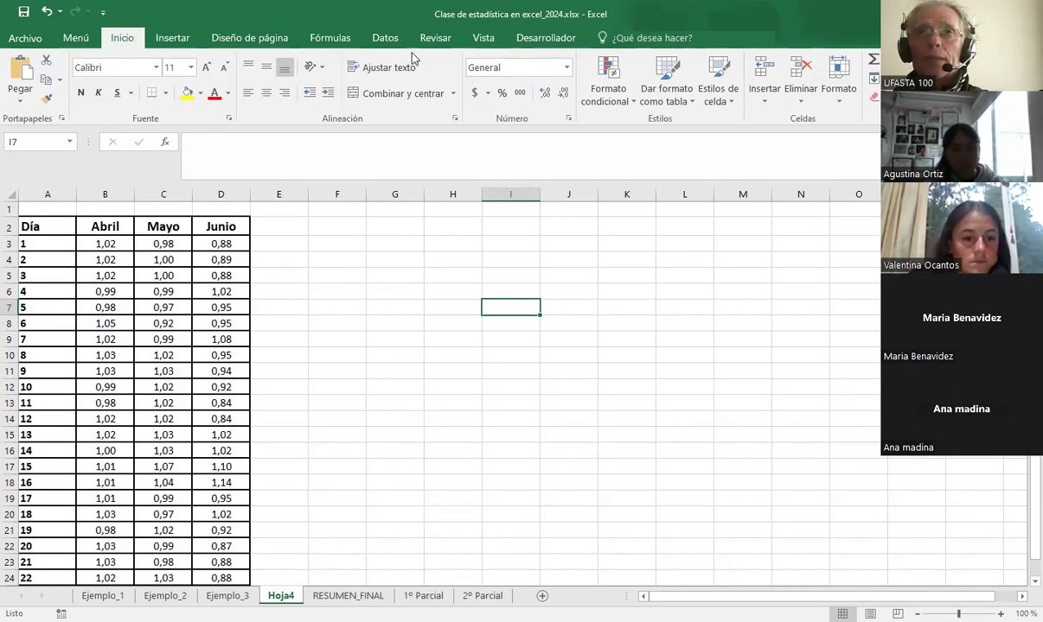
left_click(380, 43)
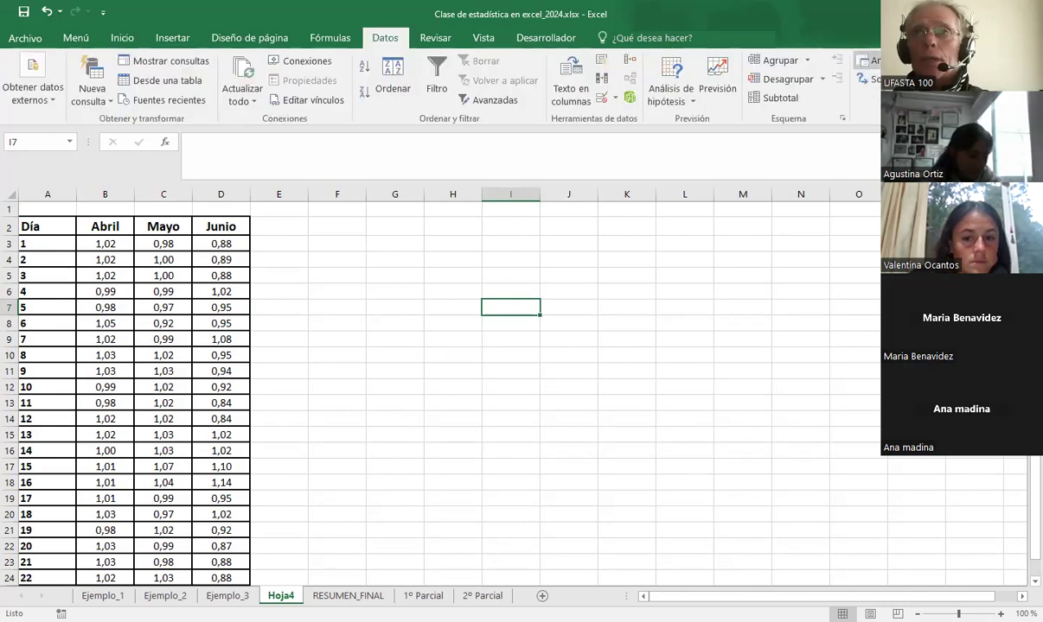
left_click(865, 60)
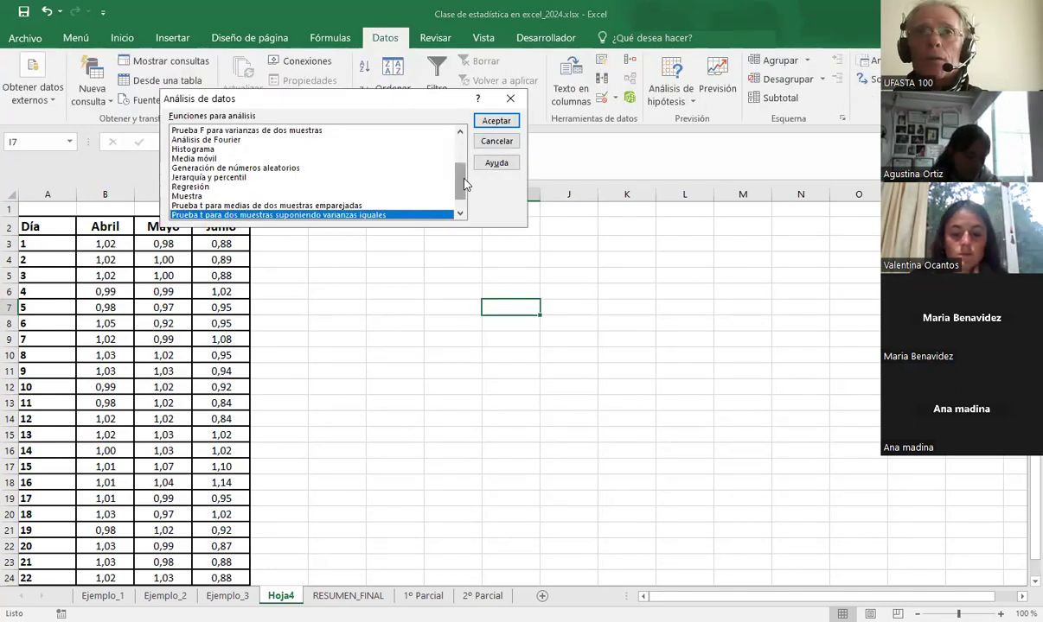
left_click(463, 151)
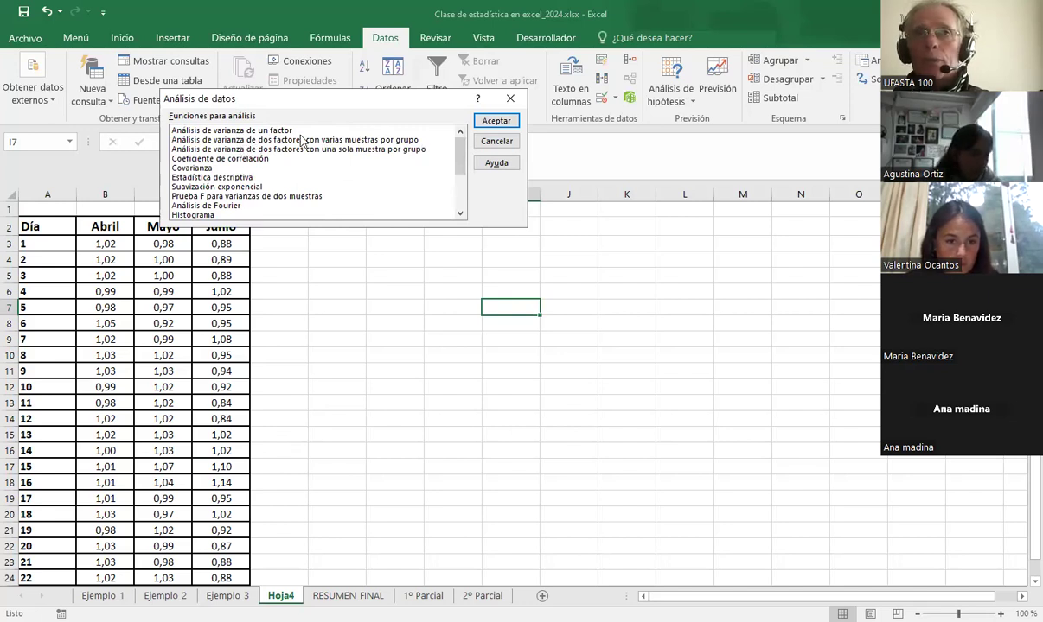
left_click(261, 130)
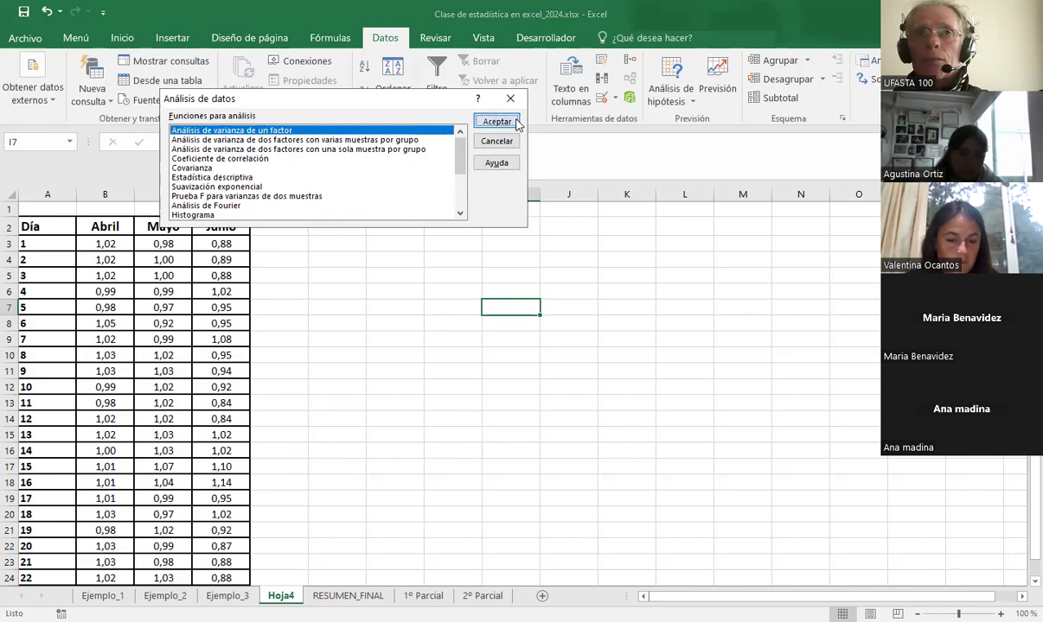
left_click(496, 122)
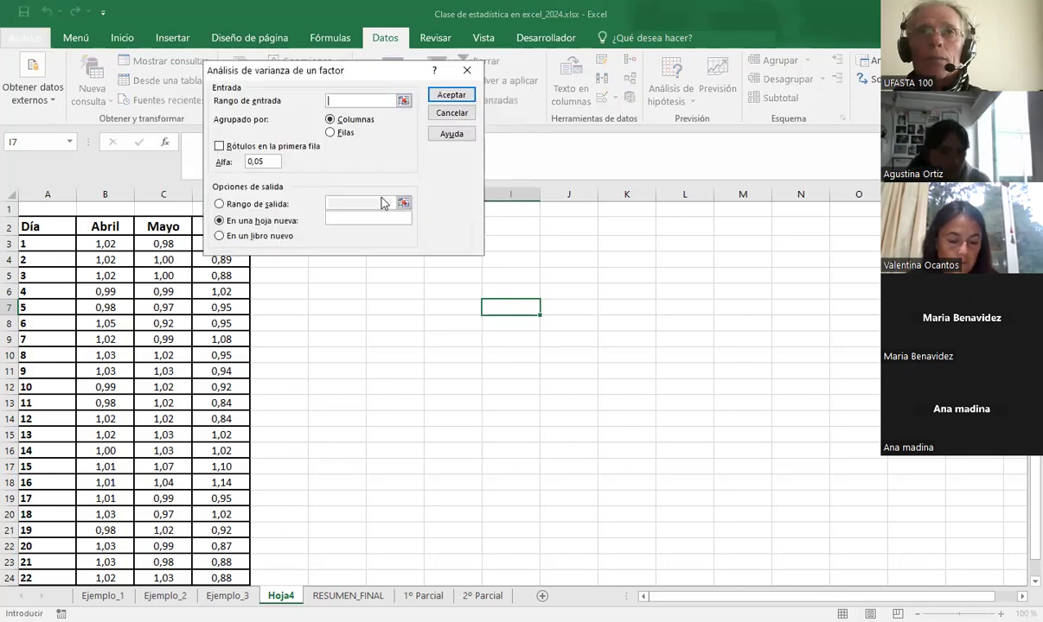
left_click(404, 102)
left_click(117, 225)
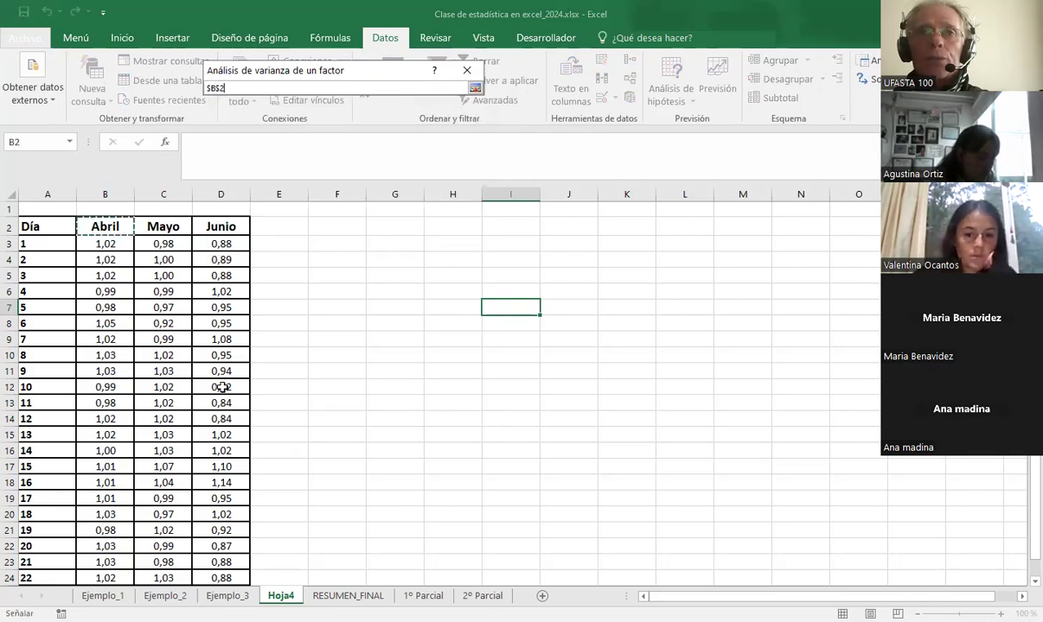
left_click_drag(210, 464, 221, 495)
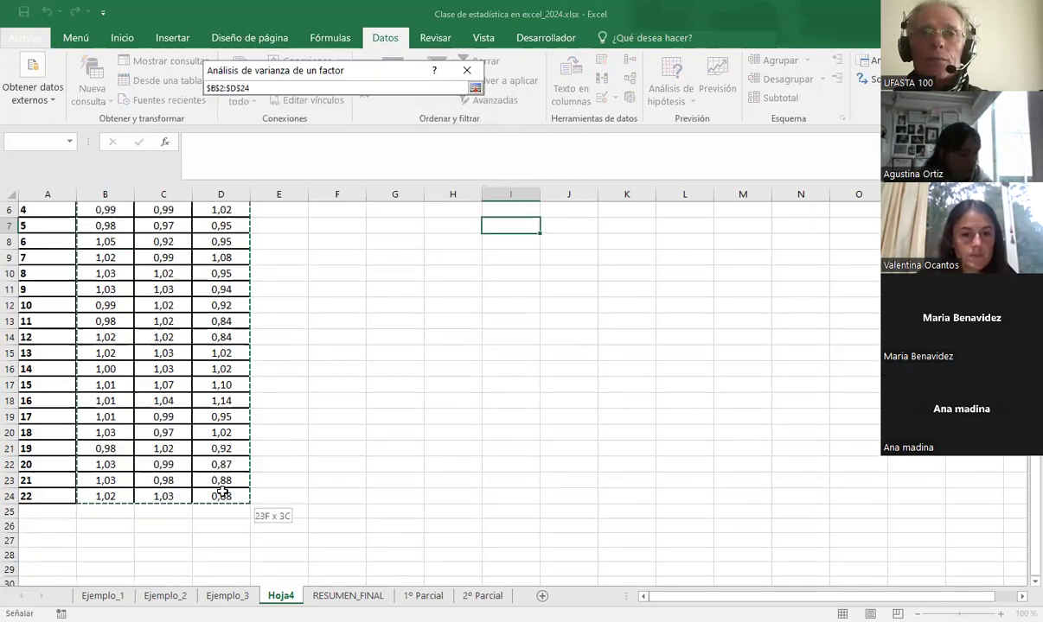
left_click(476, 89)
left_click(219, 147)
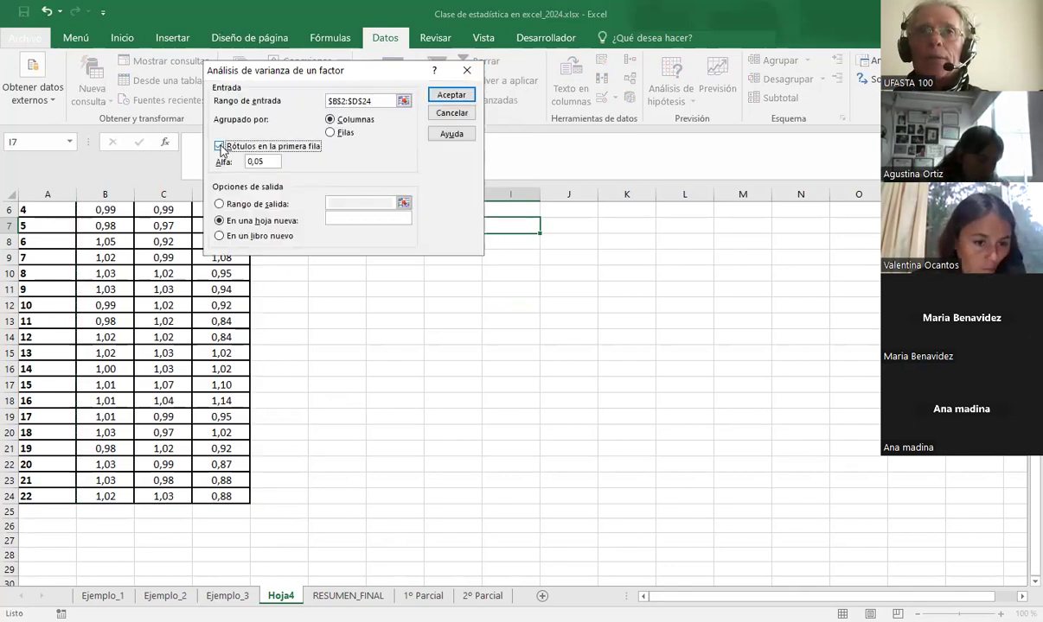
Set the analysis of variance output range to H3 on the same sheet and generate the results
left_click(221, 204)
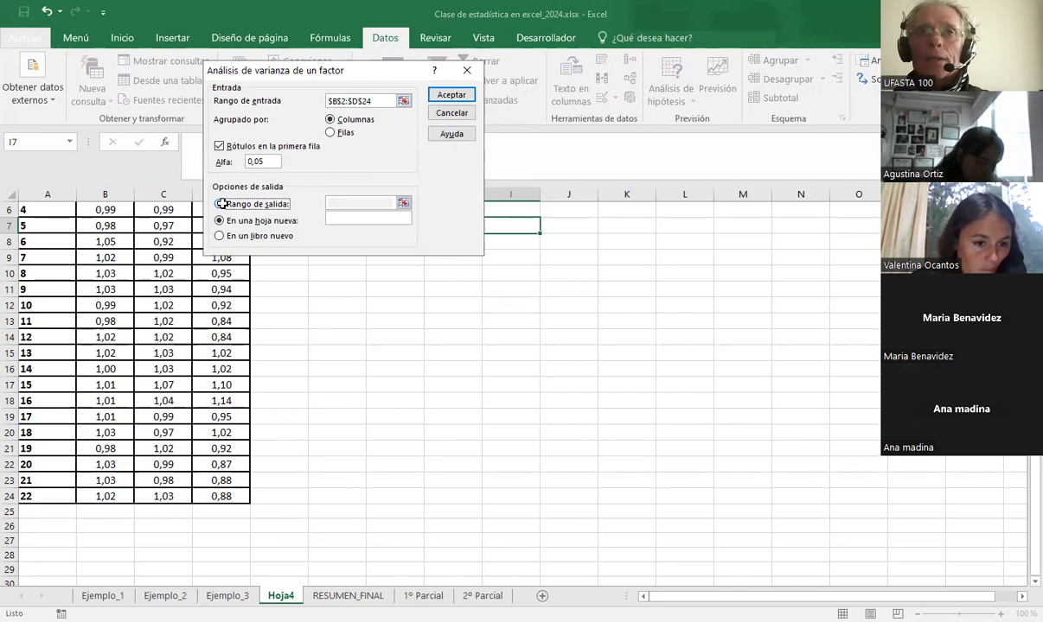
left_click(403, 202)
left_click(454, 223)
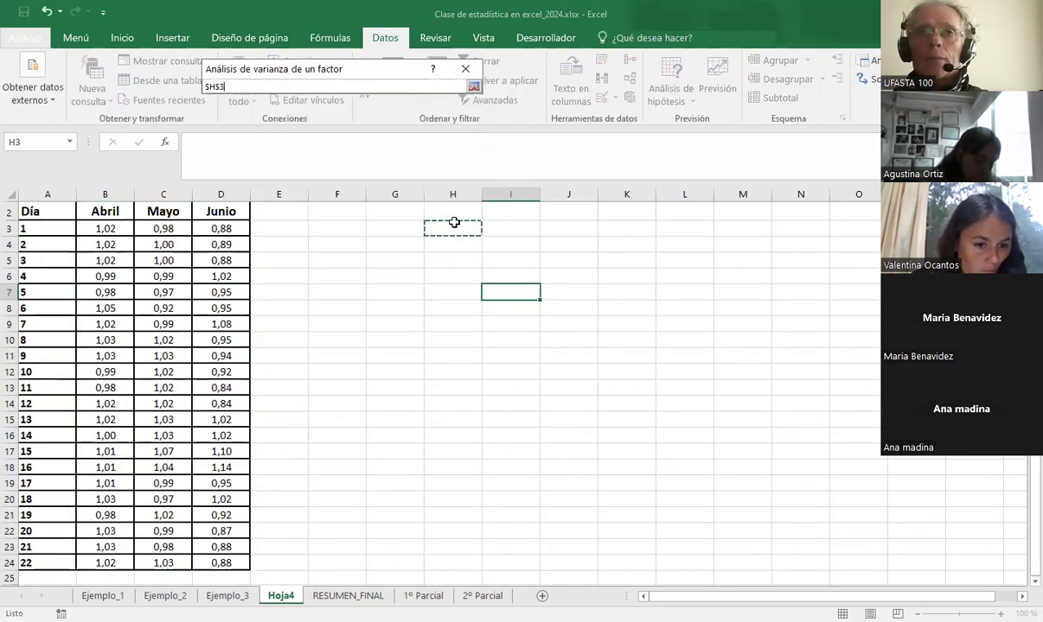
left_click(473, 87)
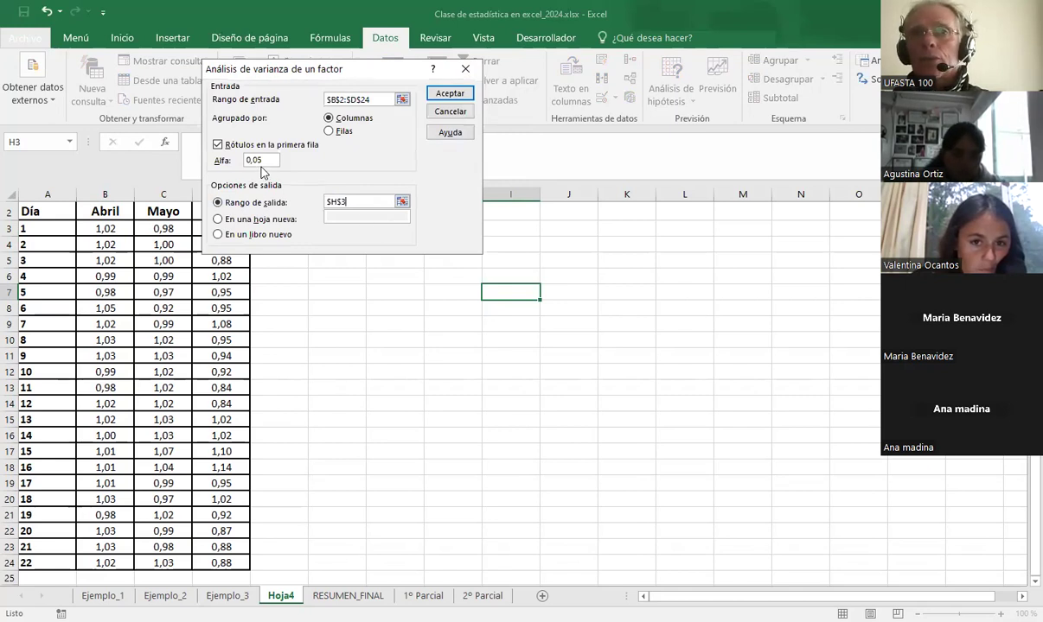
left_click(459, 95)
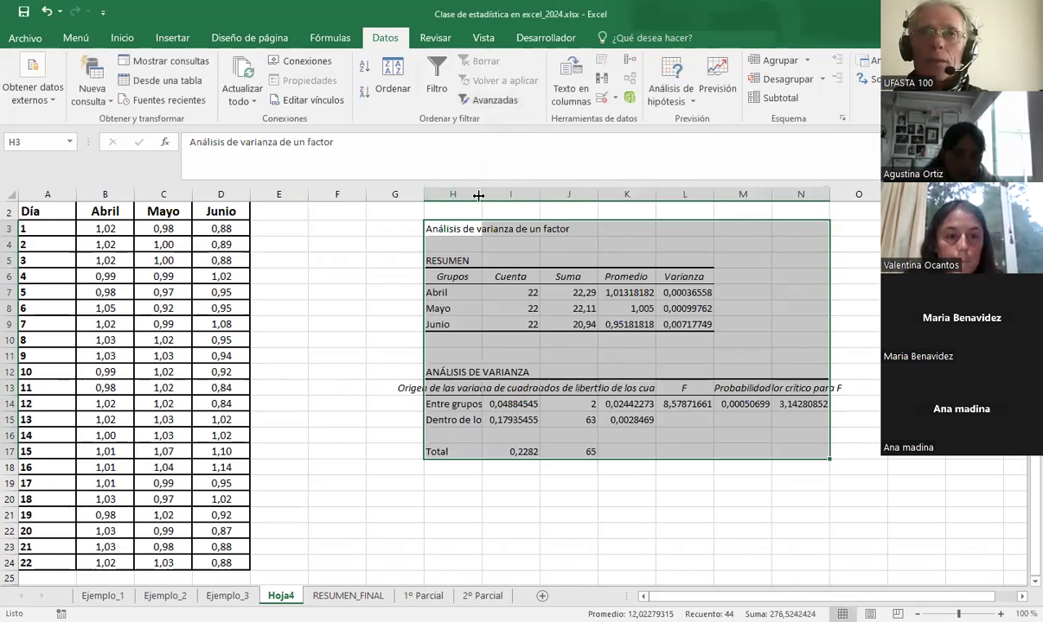
Autofit the widths of columns H through N to the contents of the analysis of variance tables
double_click(479, 196)
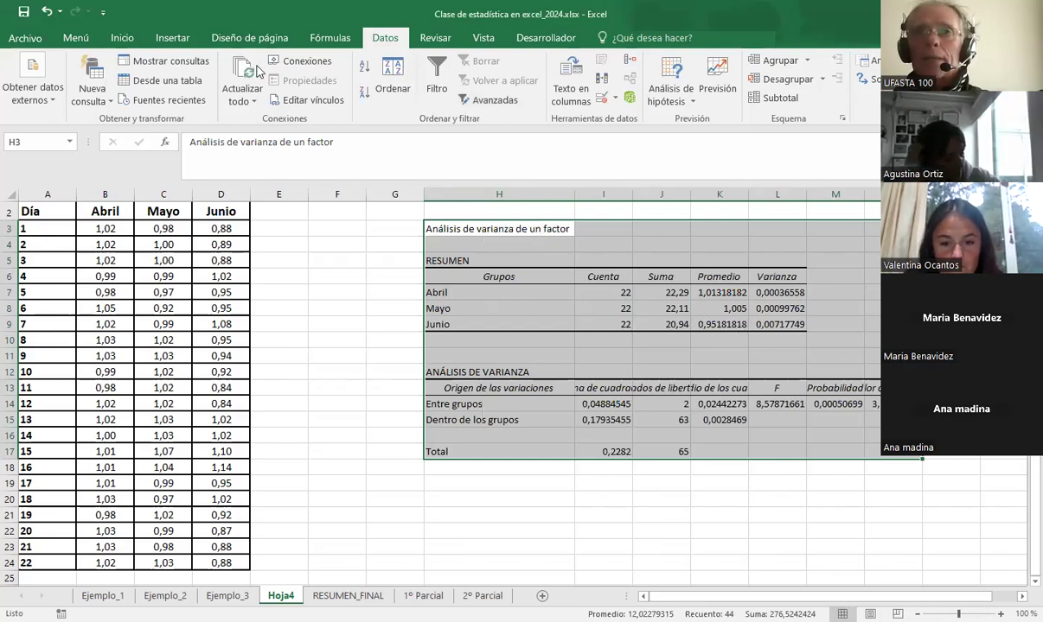
scroll(725, 224, "right", 1)
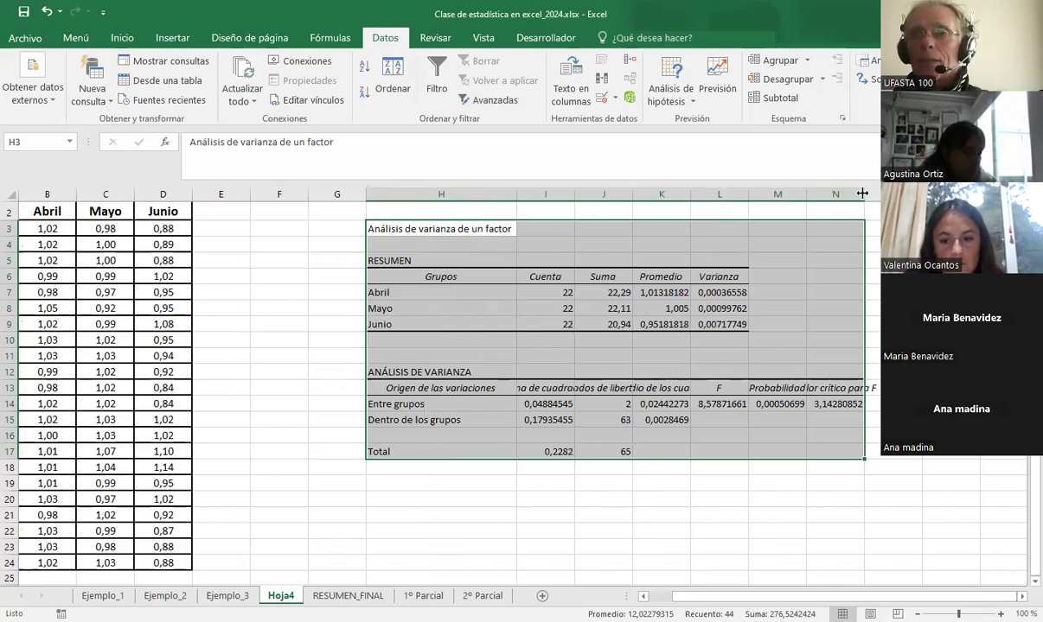
double_click(862, 193)
double_click(804, 195)
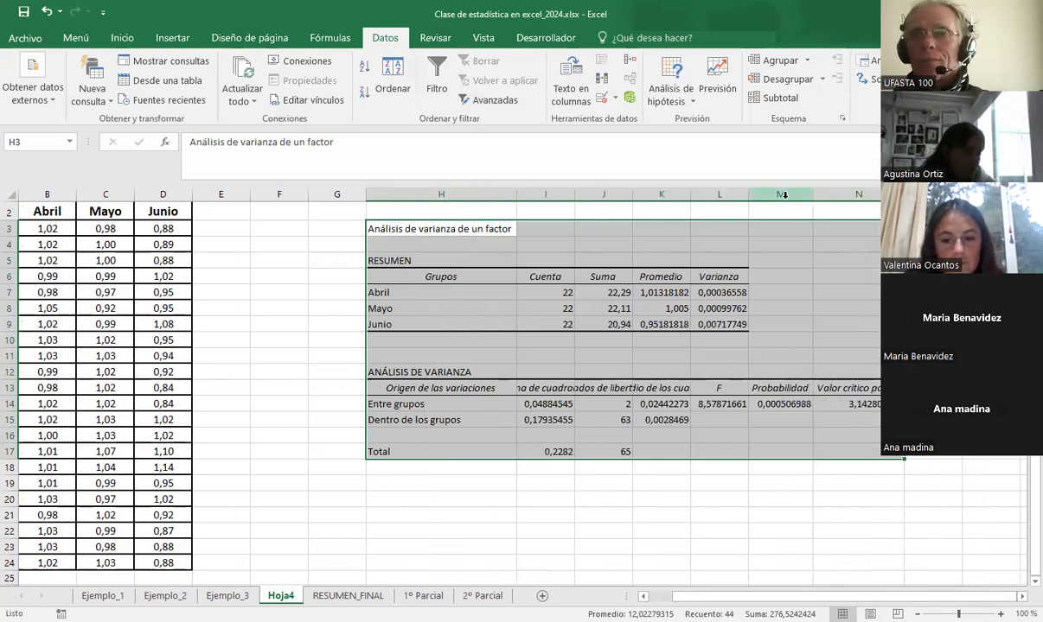
double_click(746, 195)
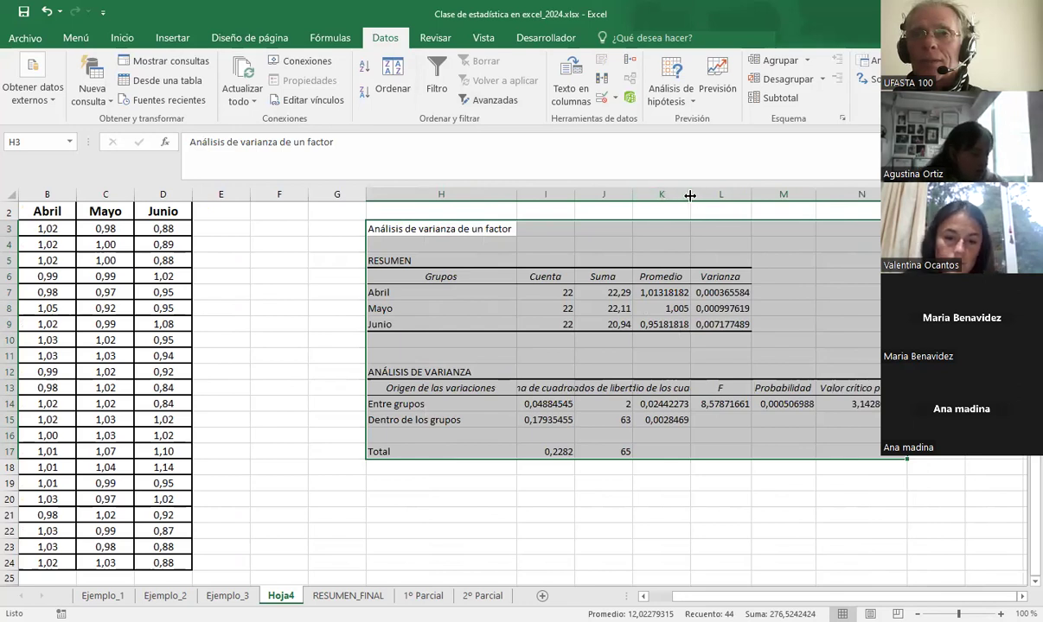
double_click(690, 195)
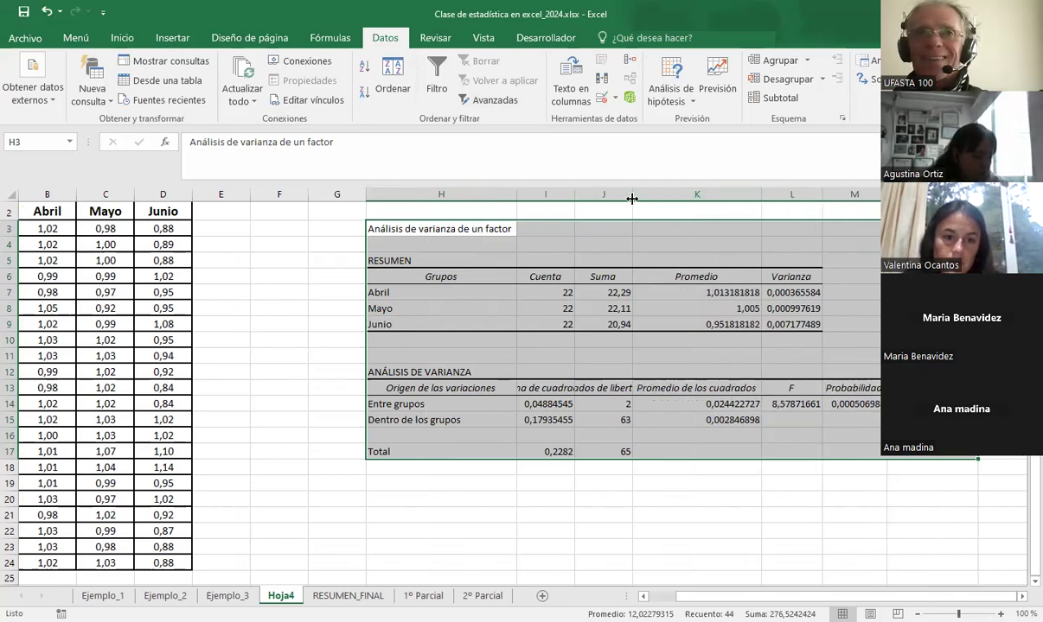
double_click(632, 195)
double_click(574, 194)
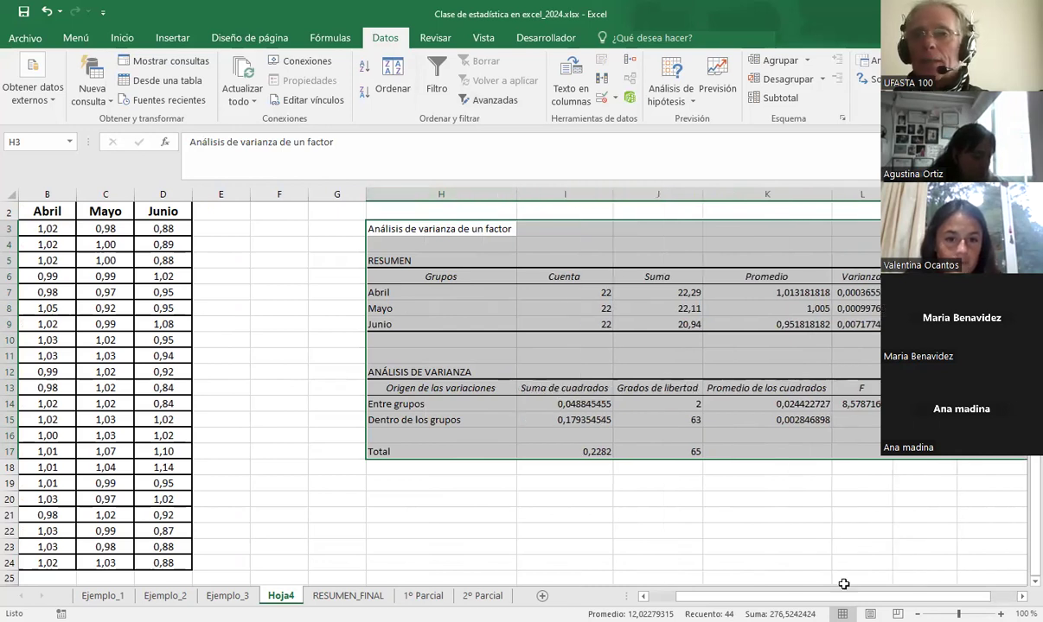
scroll(519, 380, "right", 1)
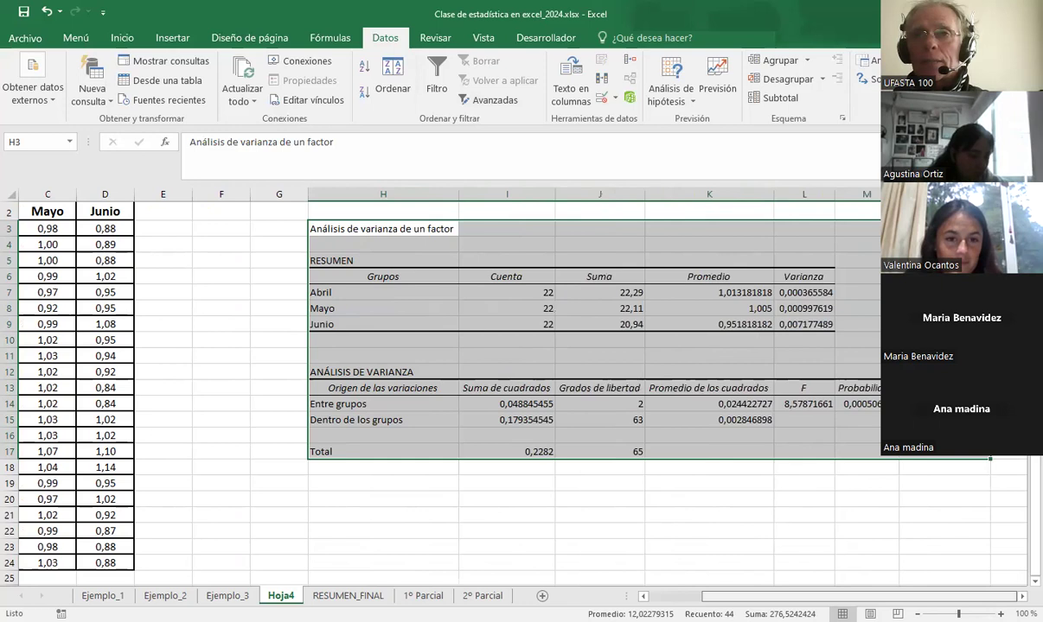
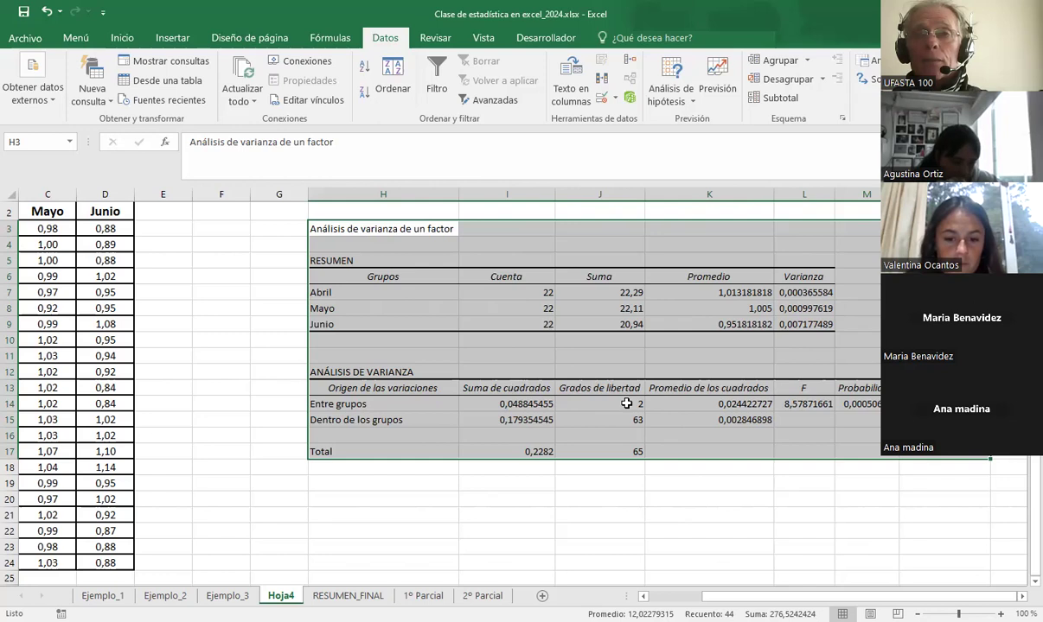
Check the degrees of freedom in J14 and J15, and make the F value in L14 red and bold
left_click(627, 403)
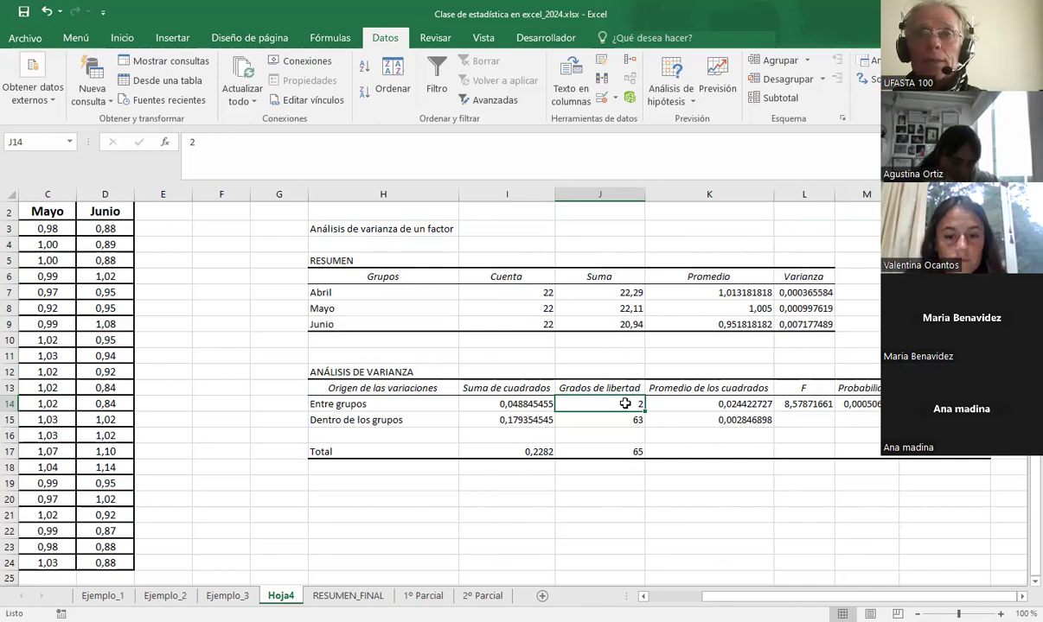
left_click(619, 420)
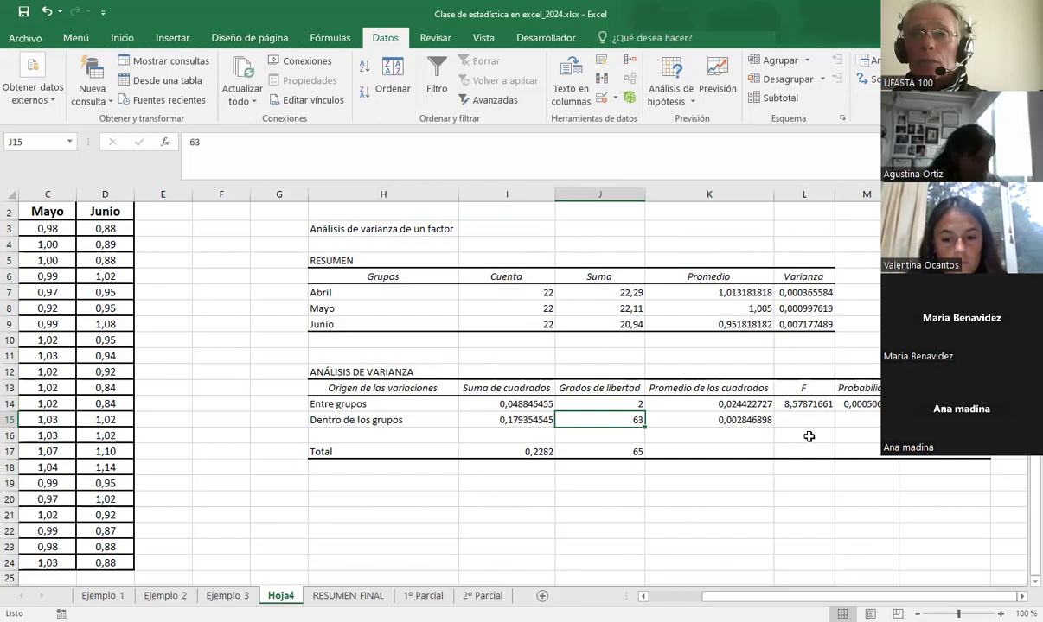
left_click(808, 404)
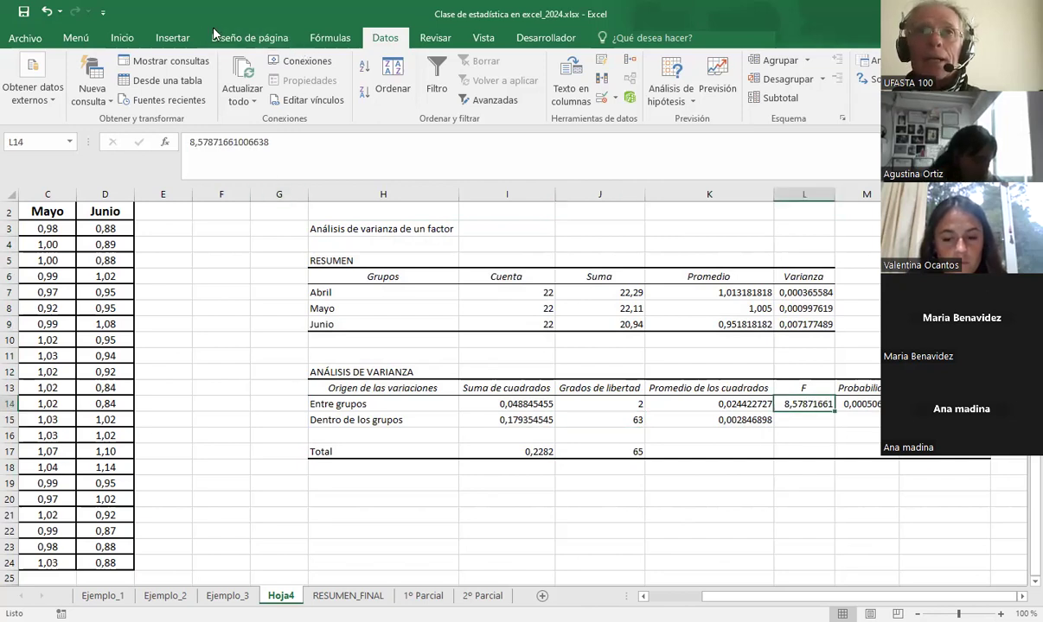
left_click(122, 37)
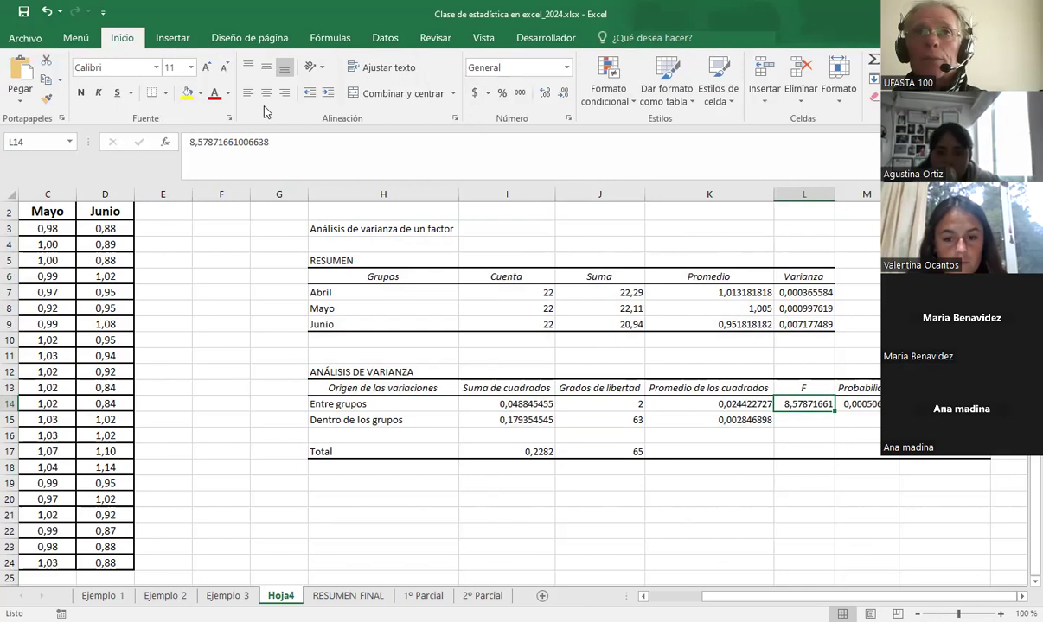
left_click(215, 93)
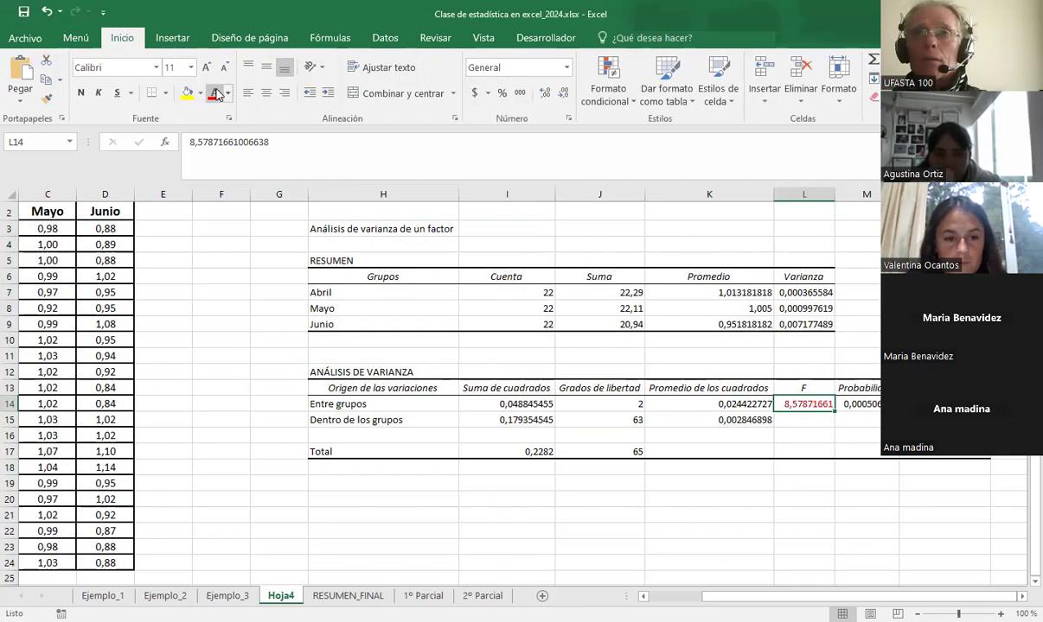
left_click(77, 96)
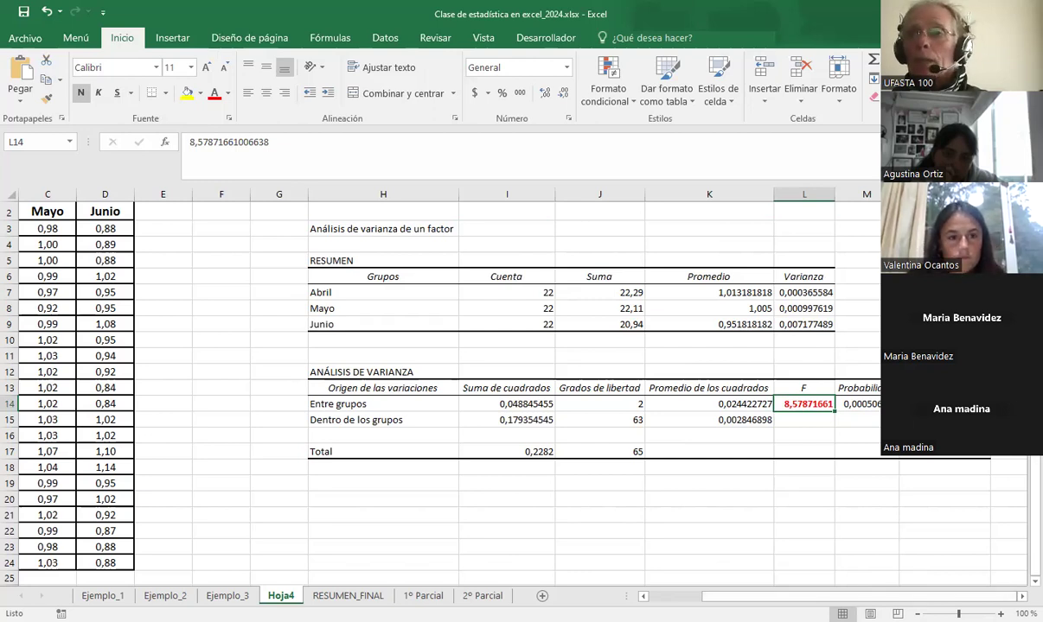
Examine the critical F value in N14 and the probability in M14 of the analysis of variance table
left_click(929, 404)
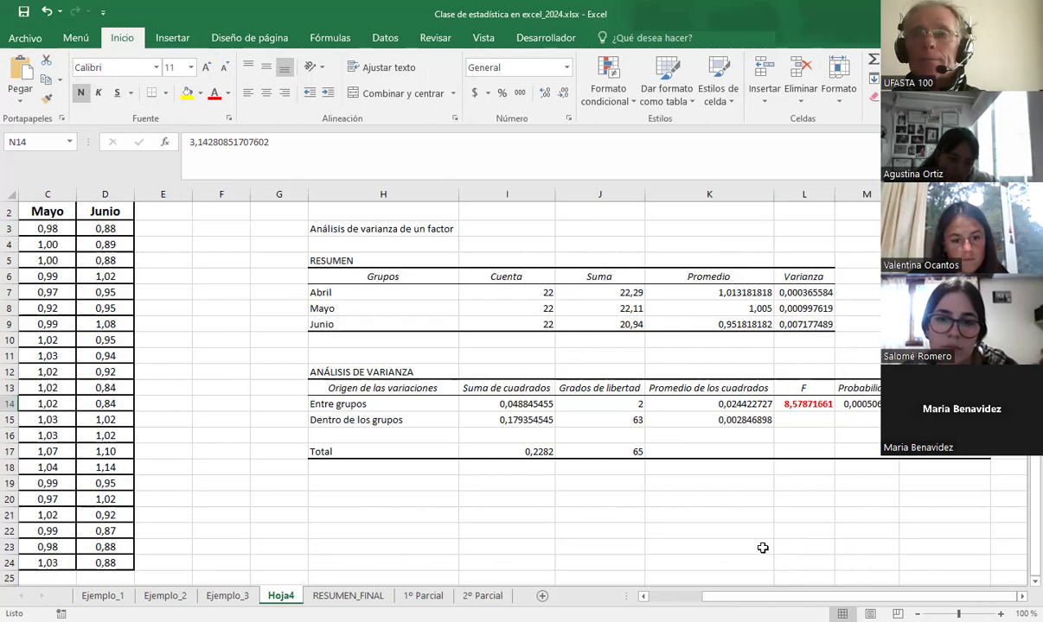
left_click(858, 404)
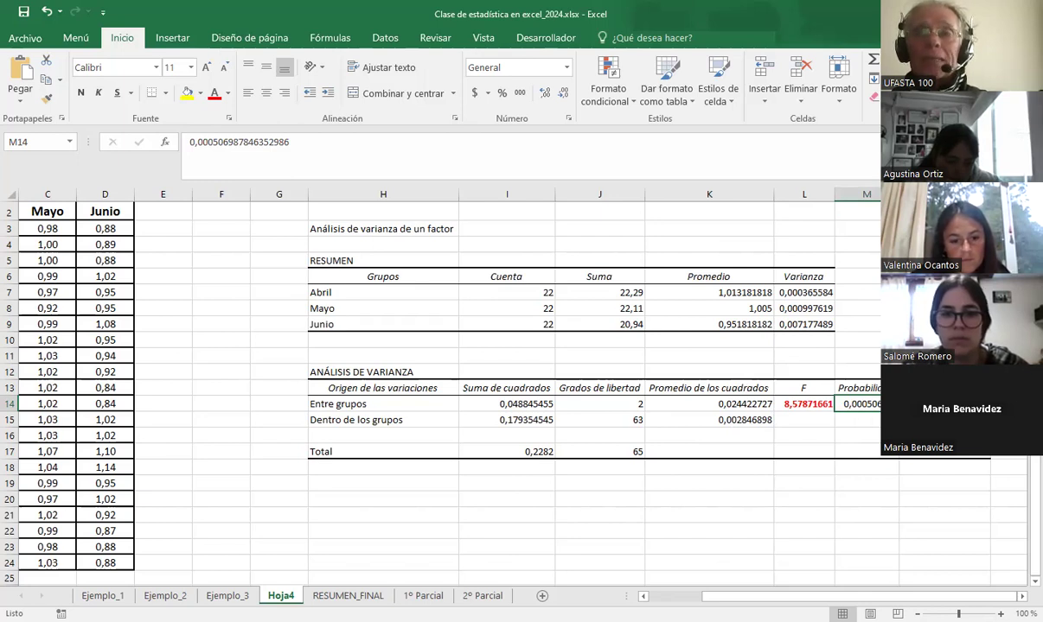
Compare the F value in L14 with the critical F in N14 and check the probability in M14
key("Right")
left_click(804, 403)
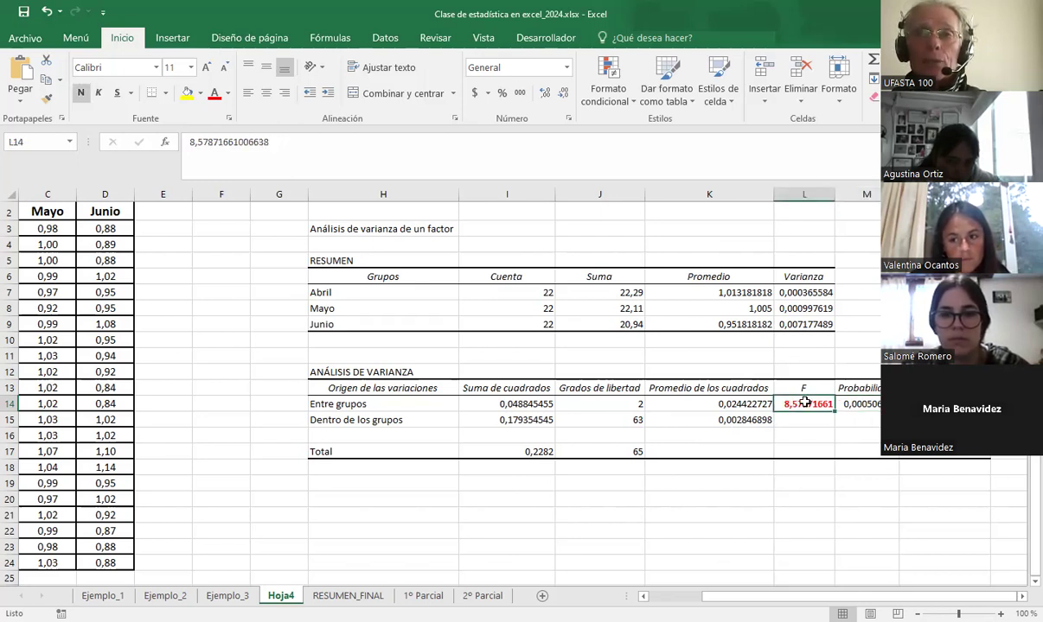
left_click(916, 404)
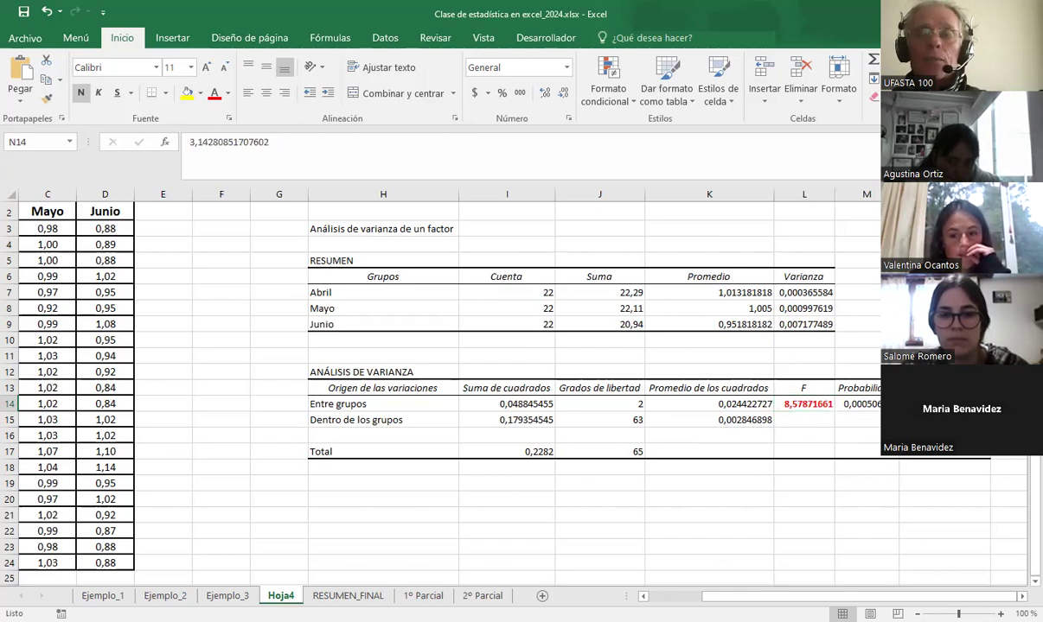
left_click(862, 404)
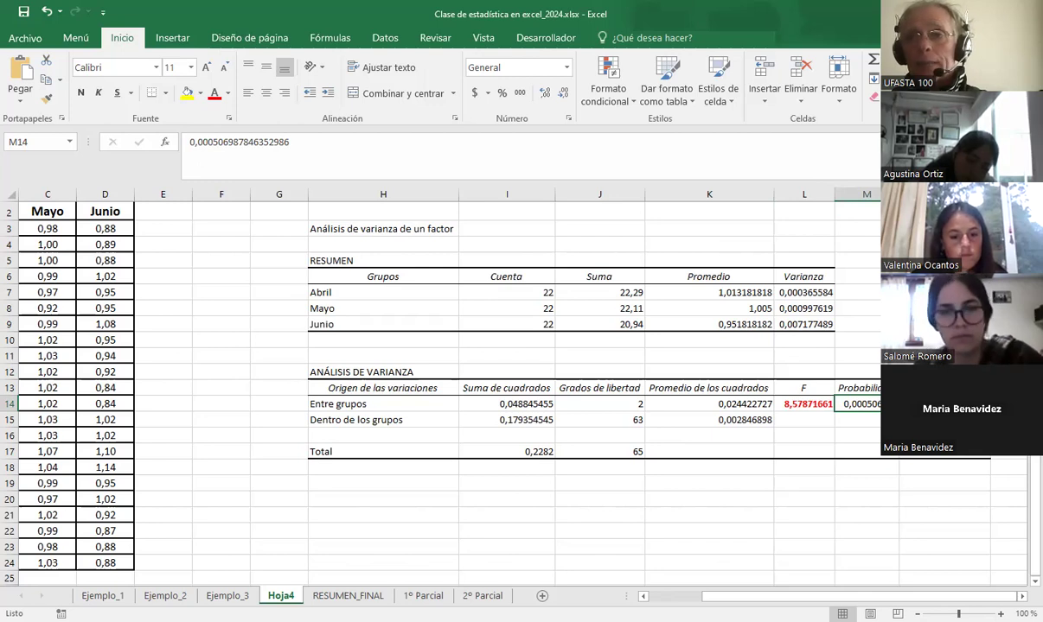
Start a two-sample t-test assuming equal variances, with the April column B2:B24 as the range for variable 1
scroll(433, 380, "left", 2)
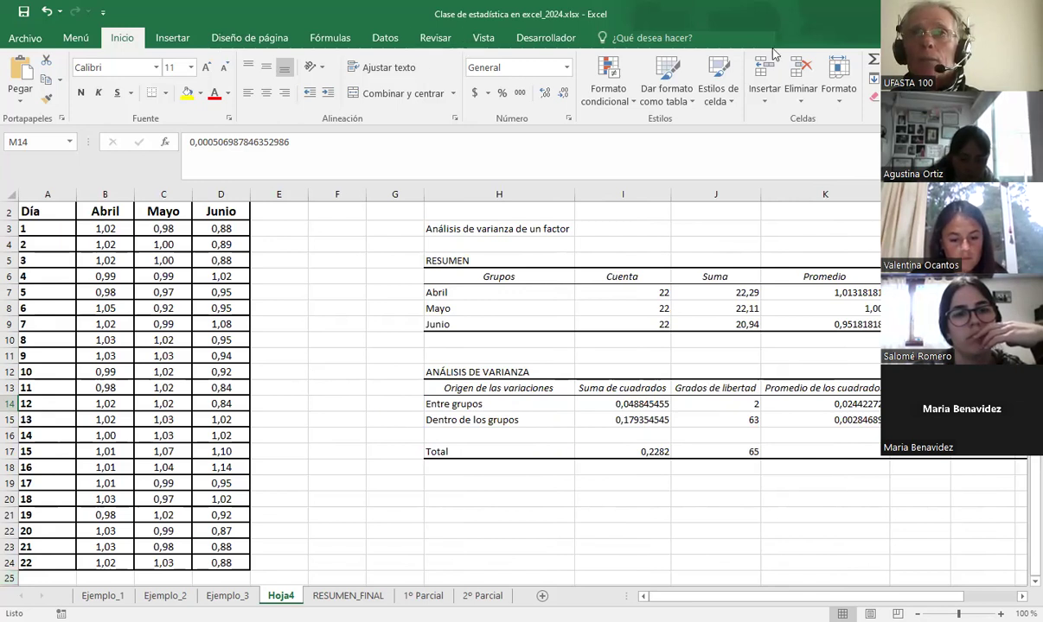
left_click(380, 40)
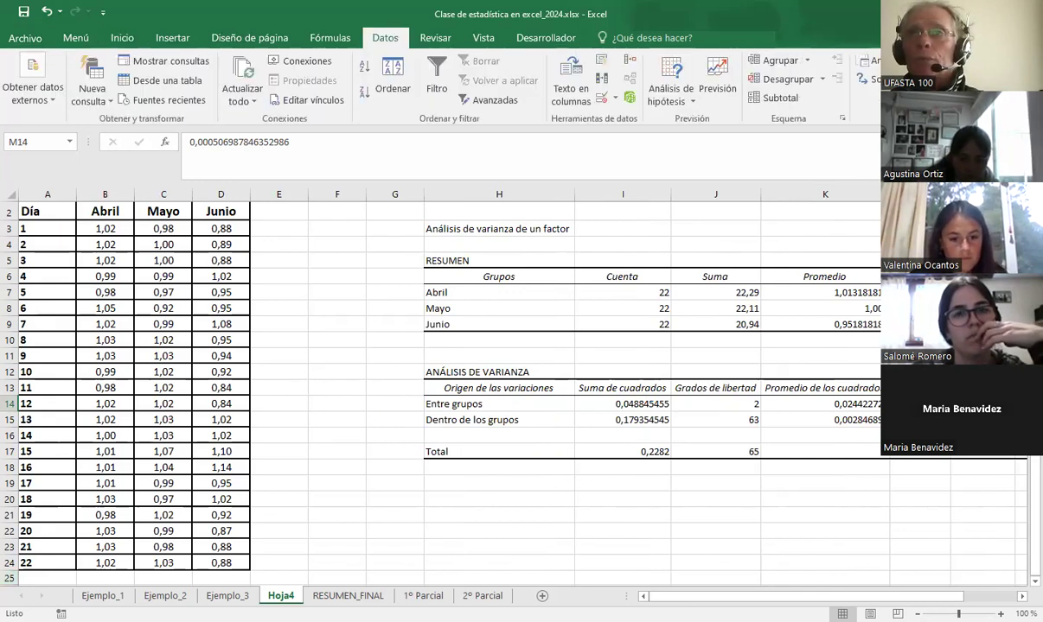
left_click(864, 61)
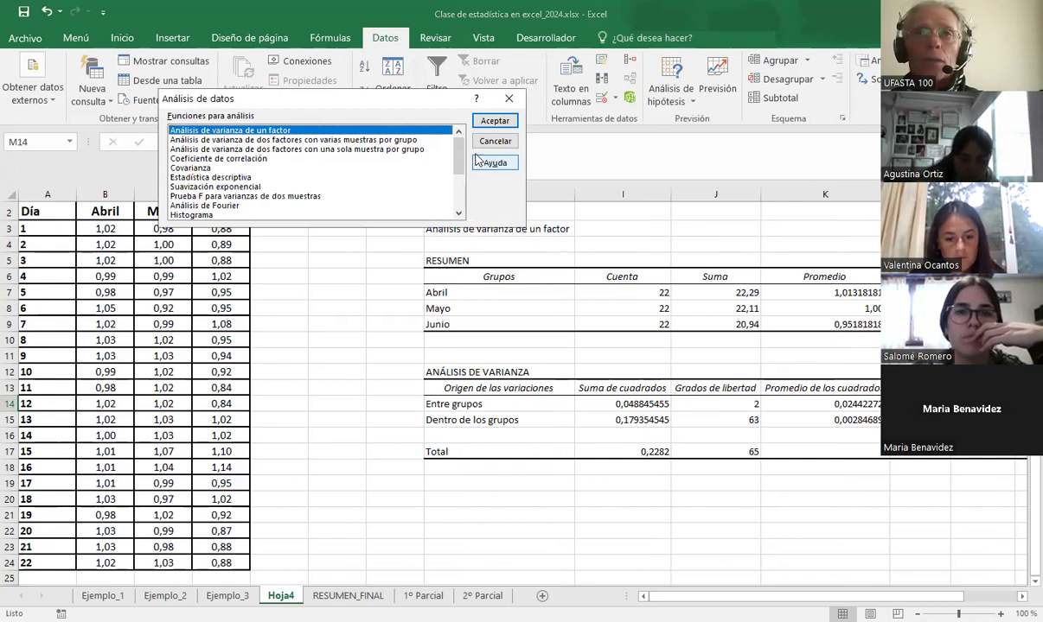
left_click(458, 205)
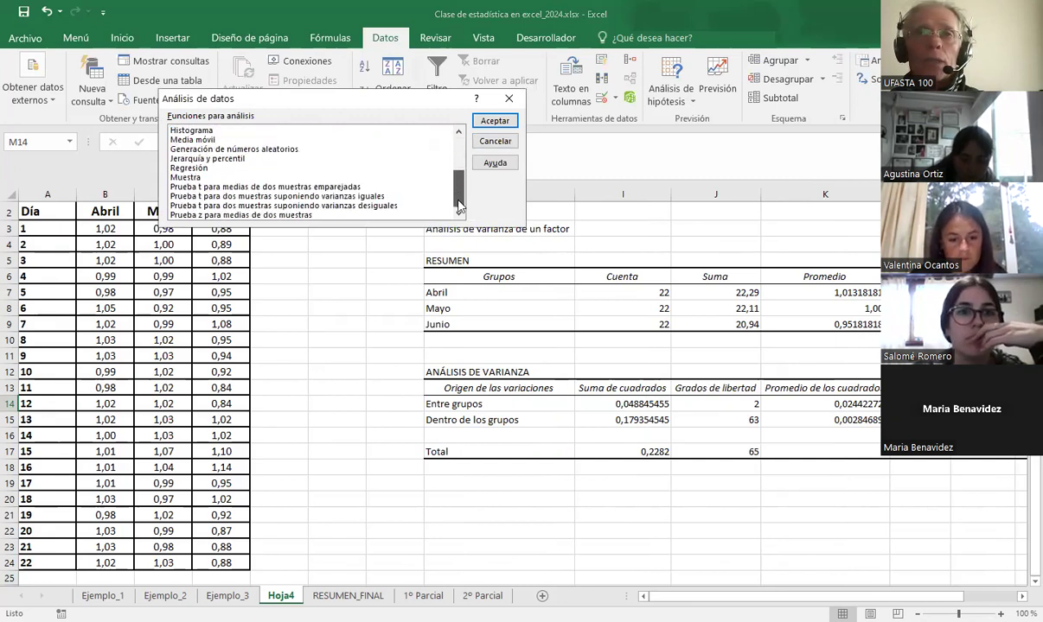
left_click(336, 196)
left_click(489, 122)
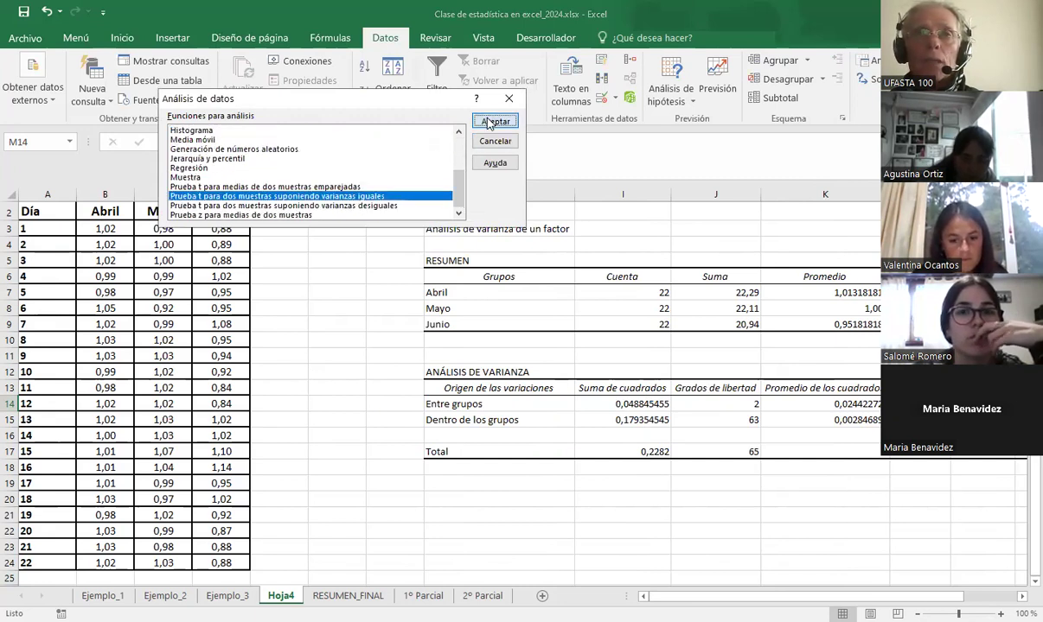
scroll(519, 402, "up", 4)
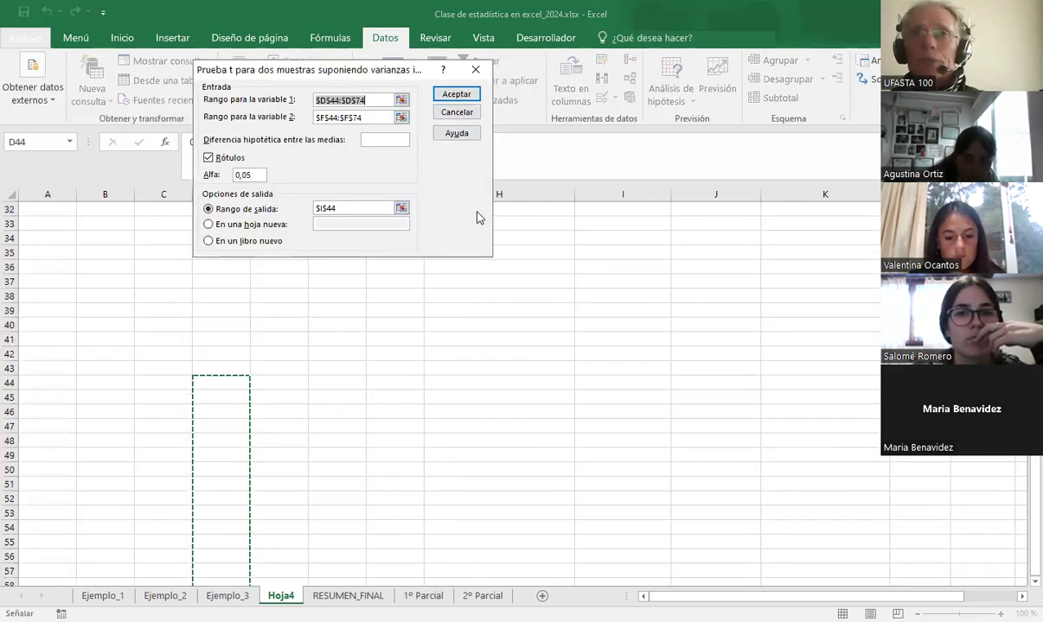
scroll(387, 414, "up", 10)
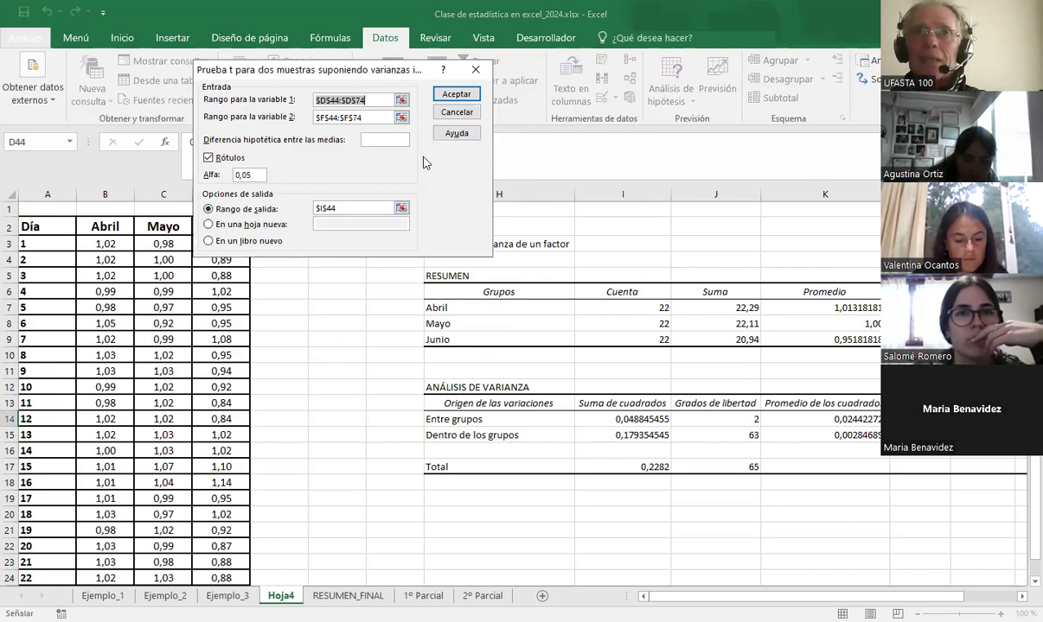
left_click(400, 103)
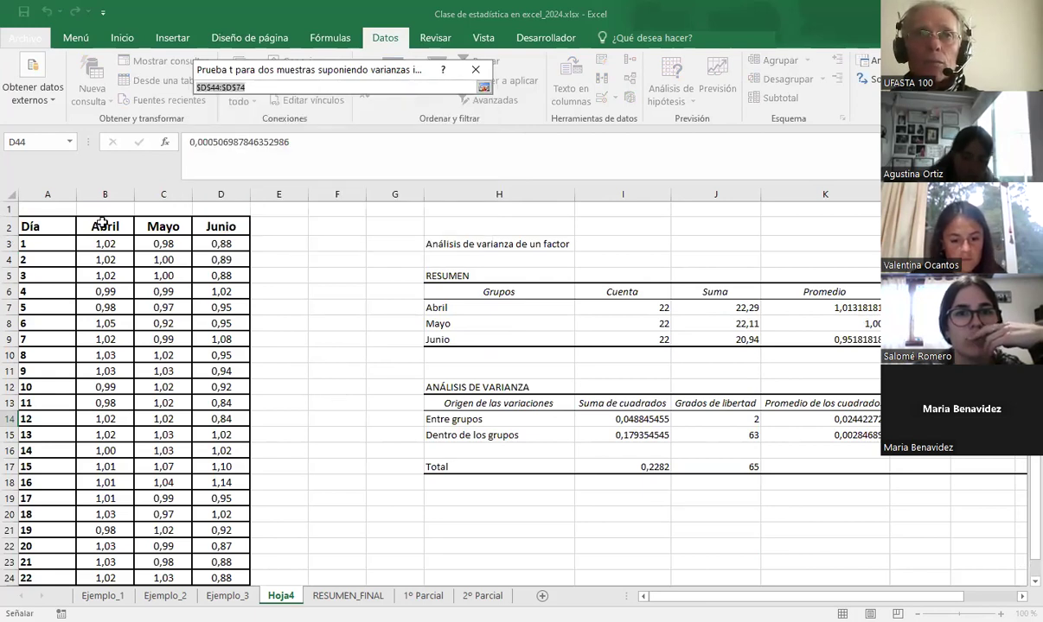
left_click(100, 218)
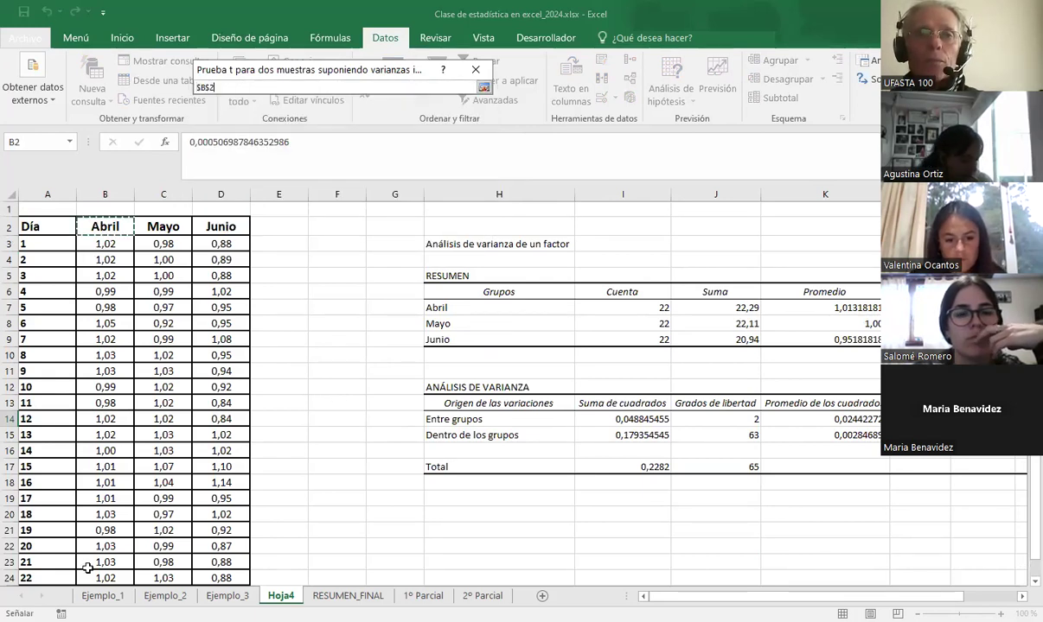
key("ctrl+shift+Down")
left_click(484, 87)
Set the t-test's variable 2 range to the May column, C2:C24
left_click(400, 119)
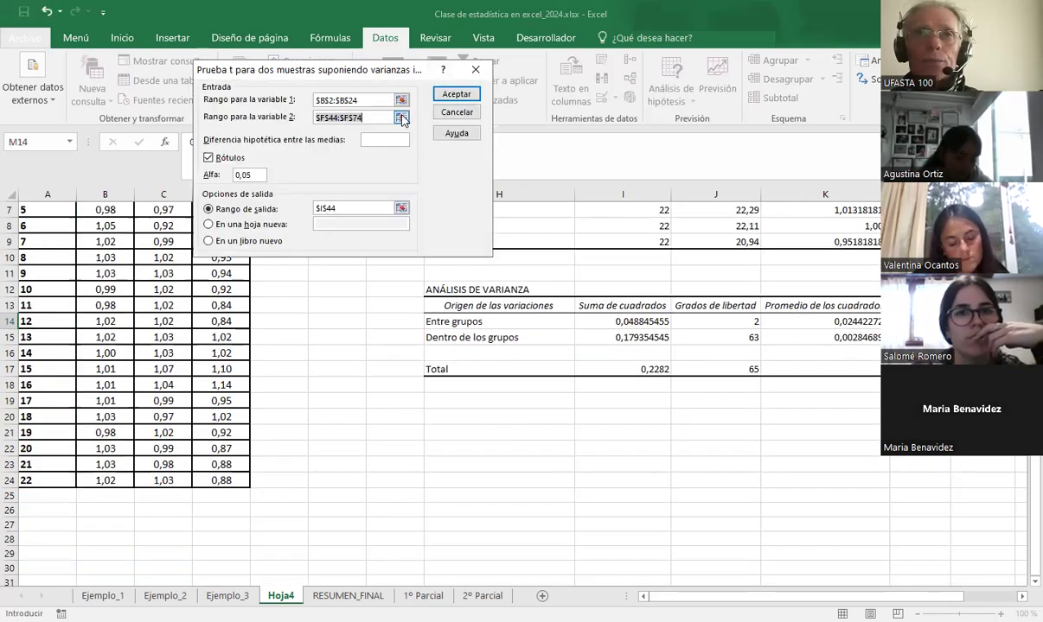
scroll(208, 337, "up", 14)
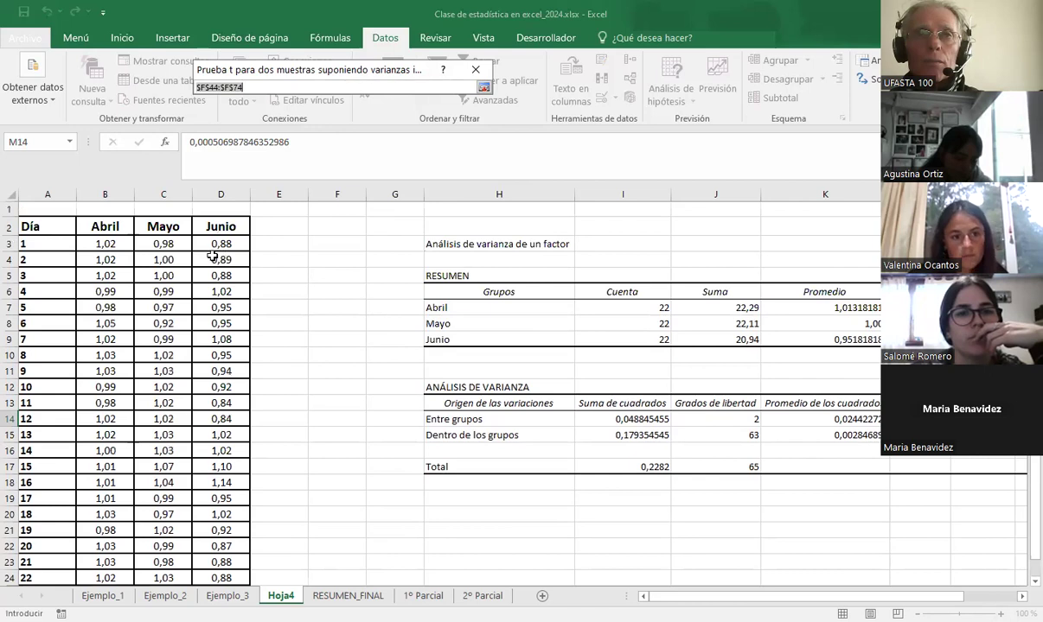
left_click_drag(164, 227, 164, 250)
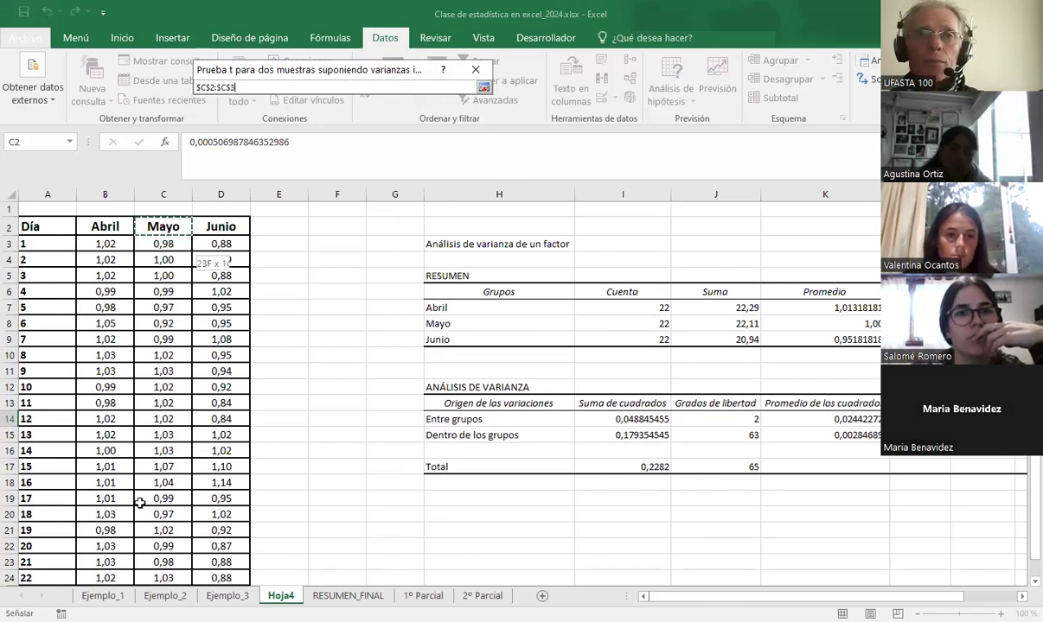
left_click_drag(154, 503, 147, 492)
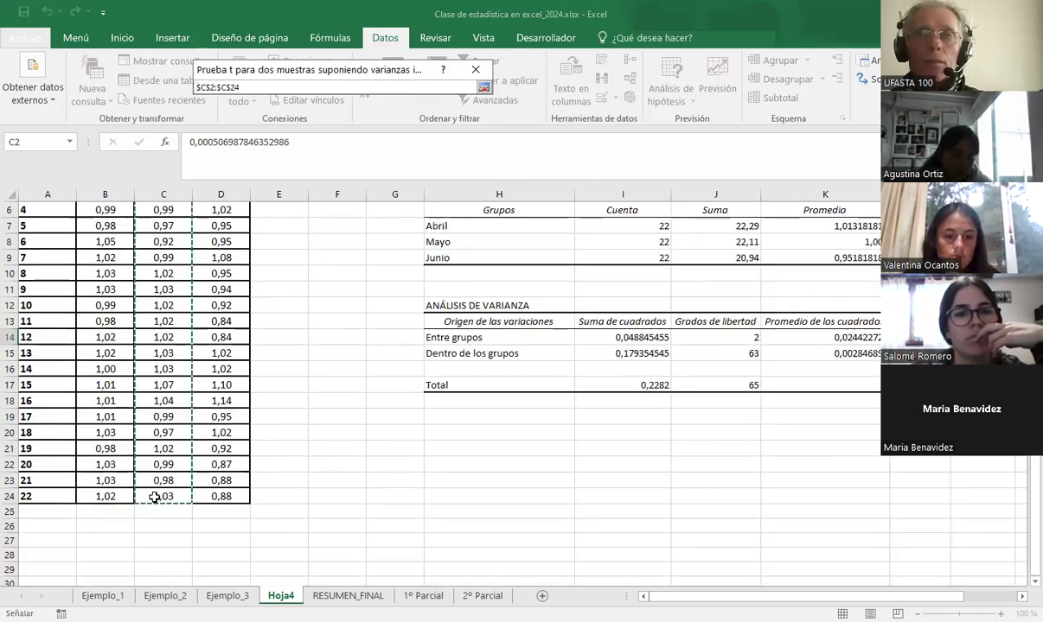
left_click(483, 89)
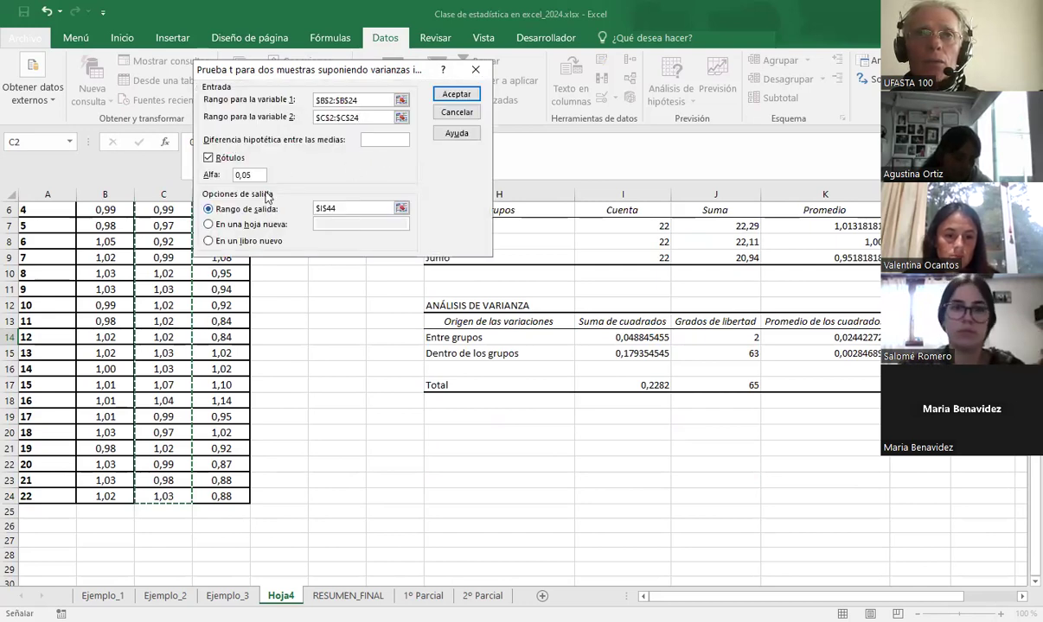
Set the April–May t-test's output range to H20 below the analysis of variance and generate the results
scroll(402, 213, "down", 3)
left_click(402, 209)
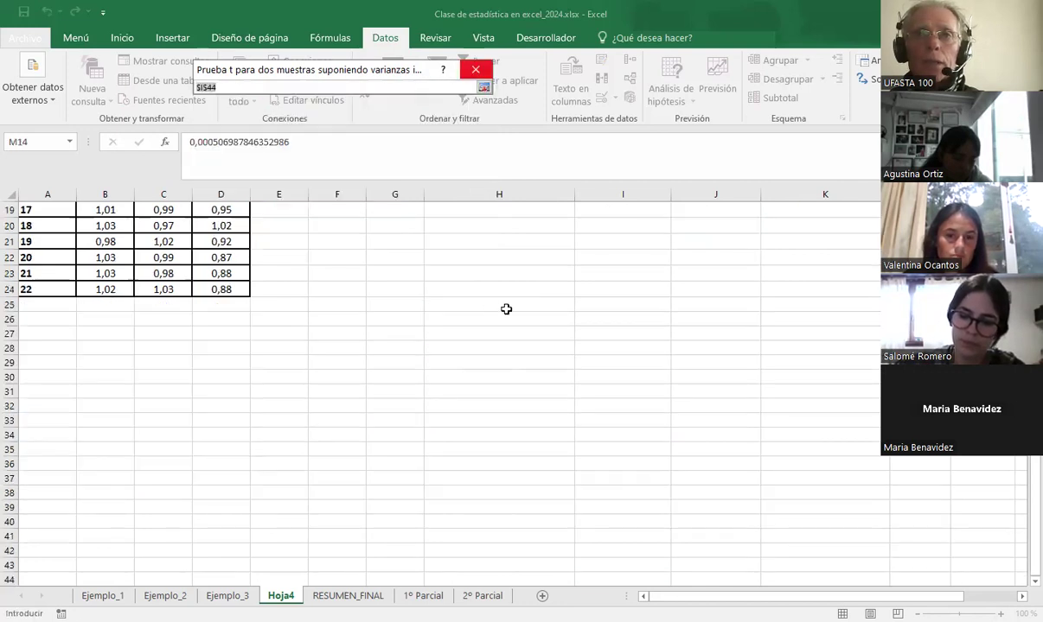
scroll(505, 307, "up", 3)
left_click(478, 420)
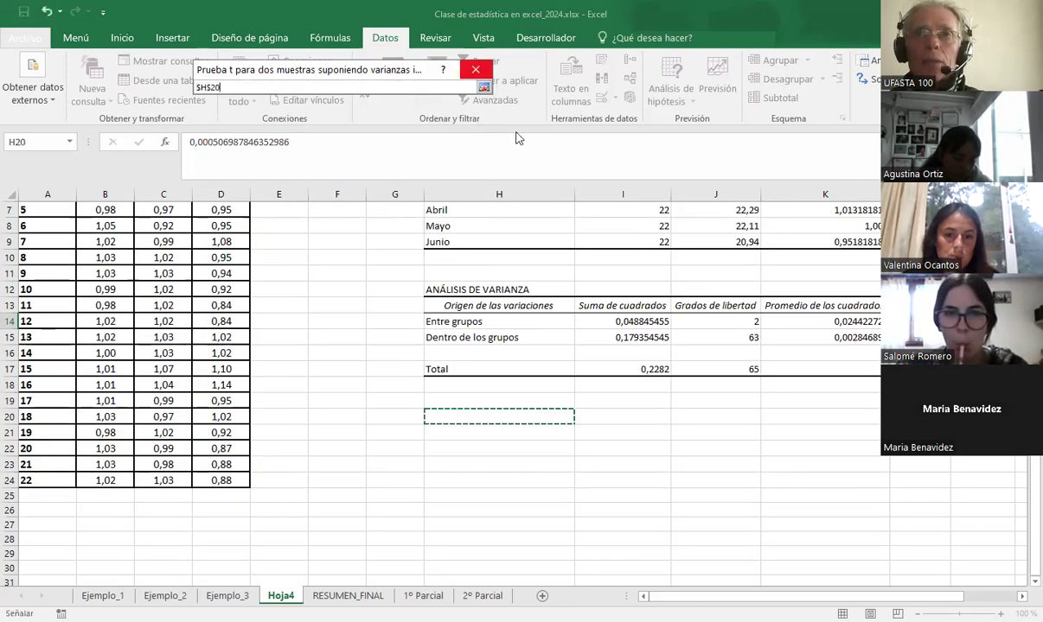
left_click(483, 90)
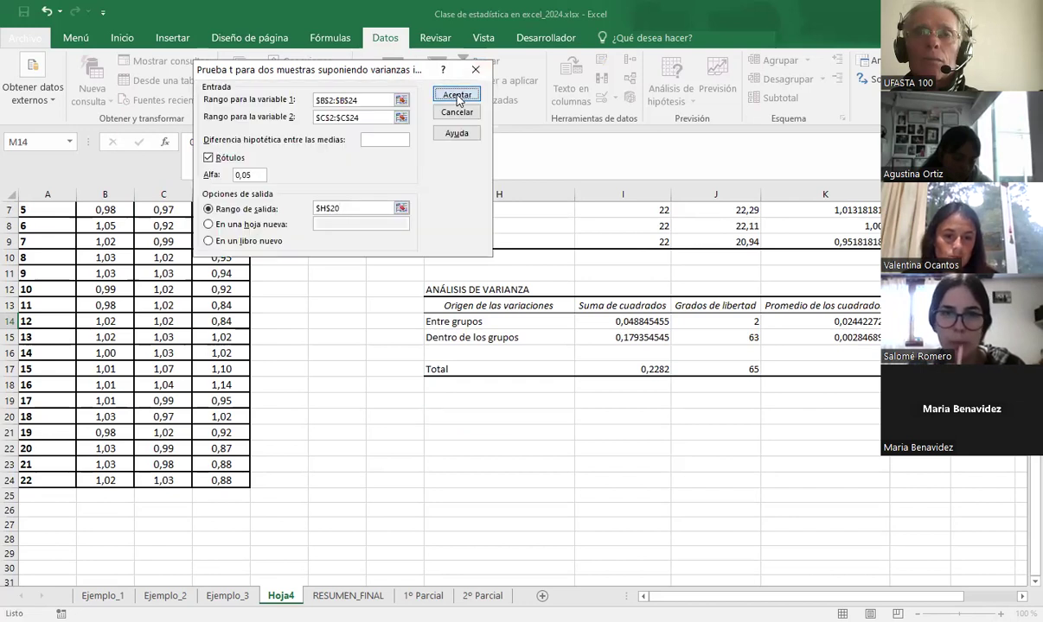
left_click(456, 96)
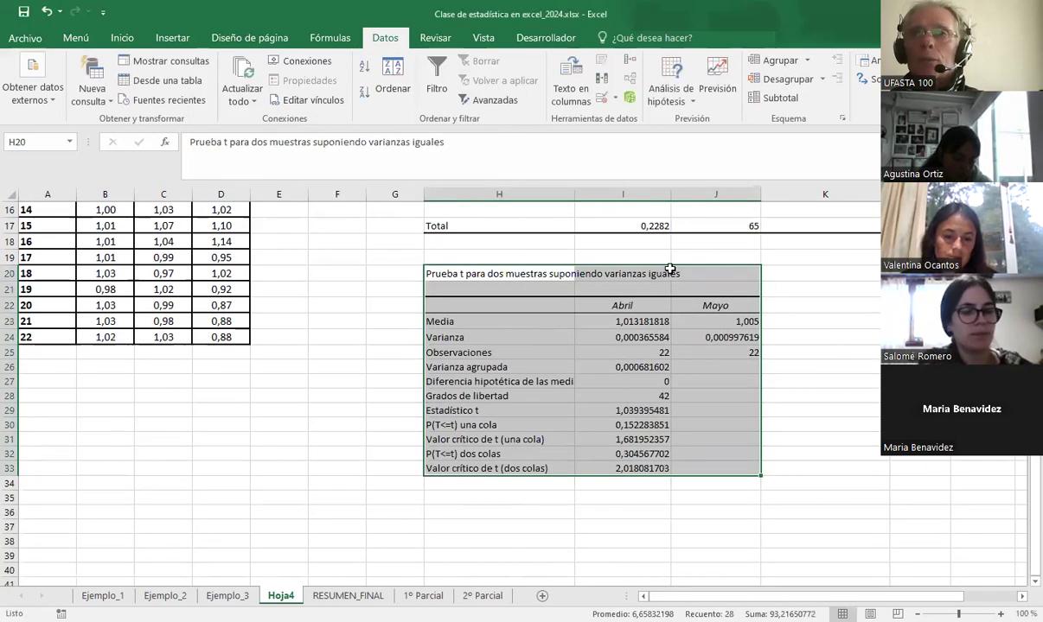
left_click(676, 500)
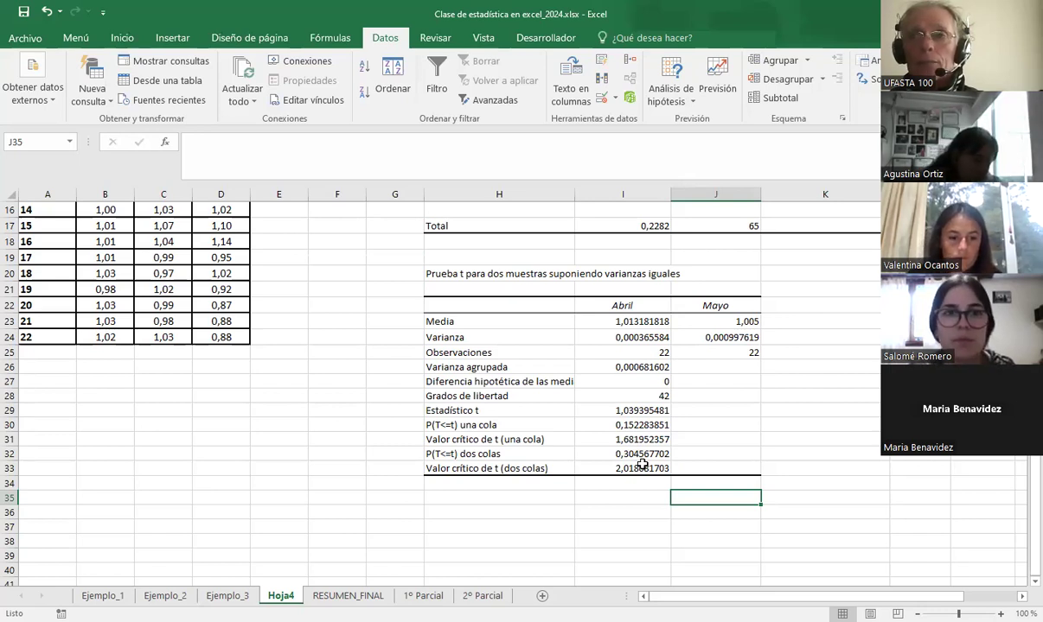
Start another equal-variance two-sample t-test, keeping April as variable 1 and setting variable 2 to the June column, D2:D24
scroll(467, 493, "up", 5)
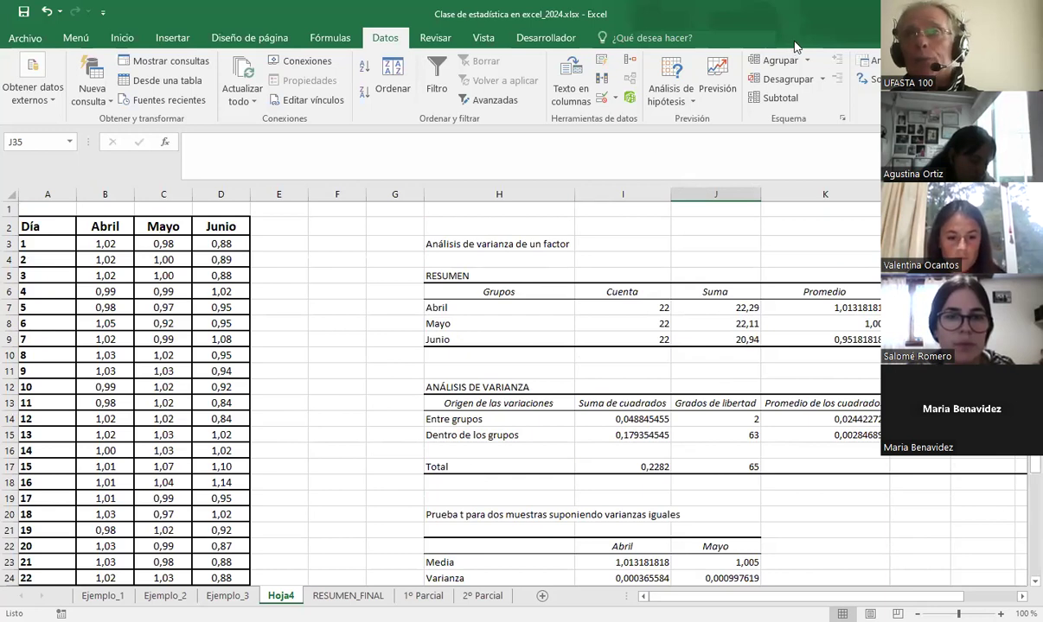
left_click(875, 62)
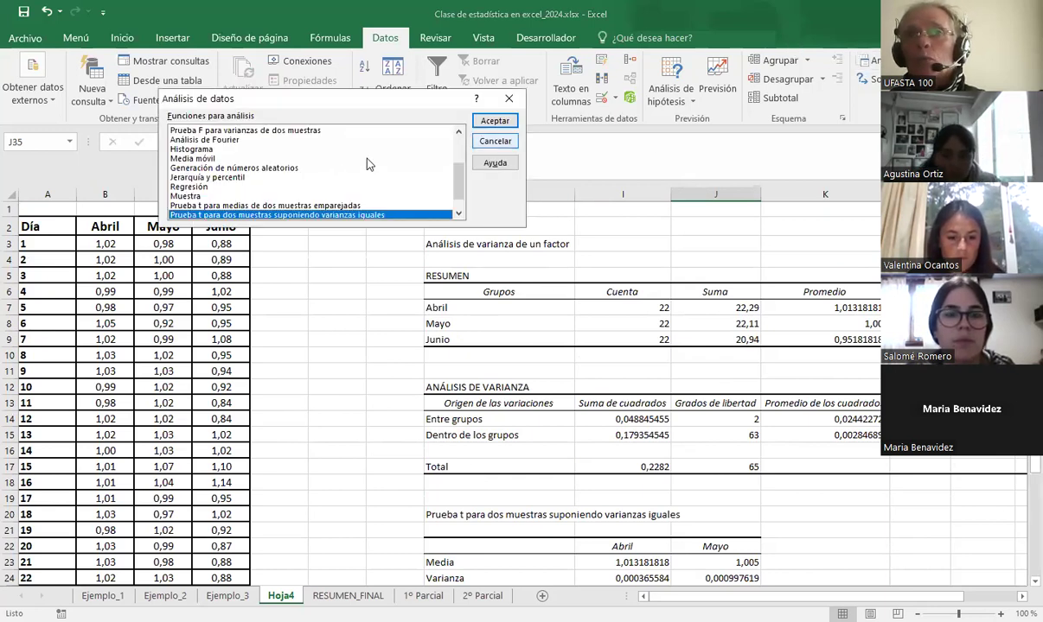
left_click(493, 122)
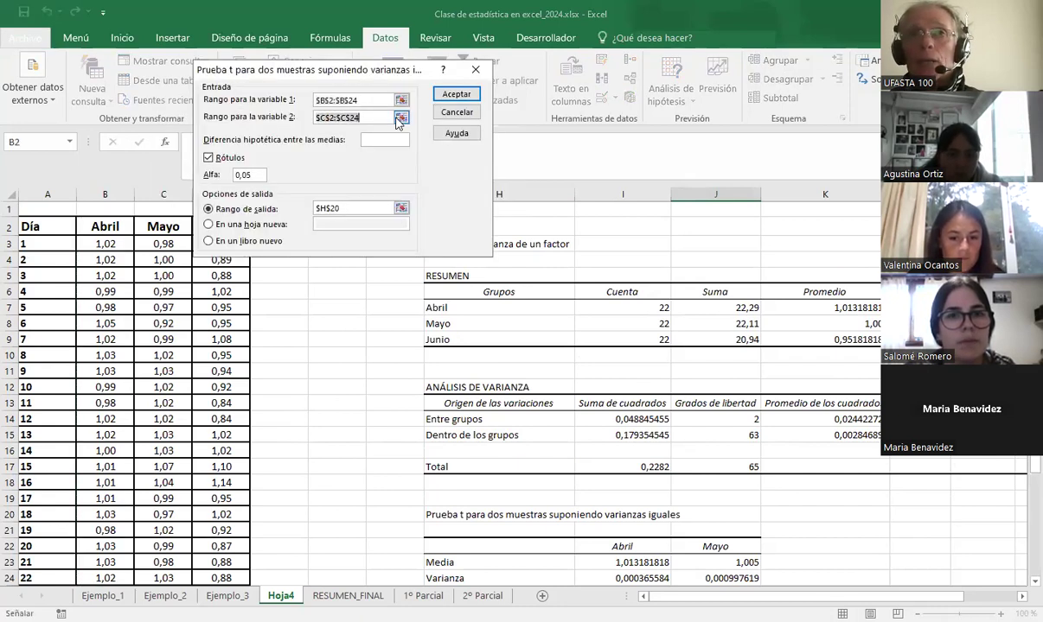
left_click(400, 119)
left_click(230, 223)
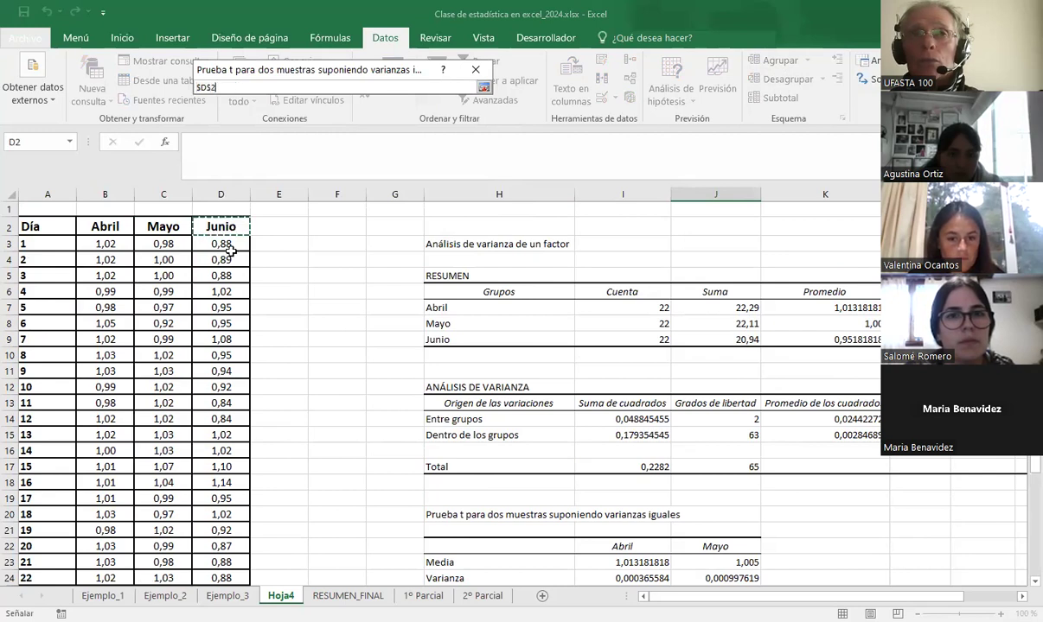
left_click_drag(214, 455, 220, 513)
left_click(483, 87)
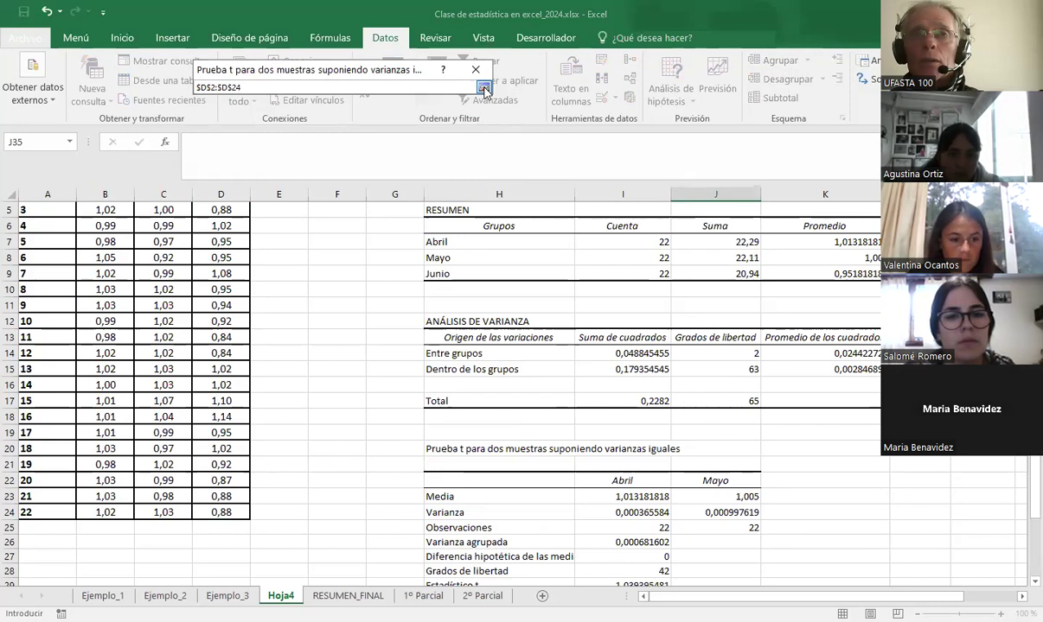
Set the April–June t-test's output range to H36 below the first t-test and generate the results
left_click(401, 208)
scroll(607, 413, "down", 3)
scroll(608, 412, "down", 2)
left_click(477, 448)
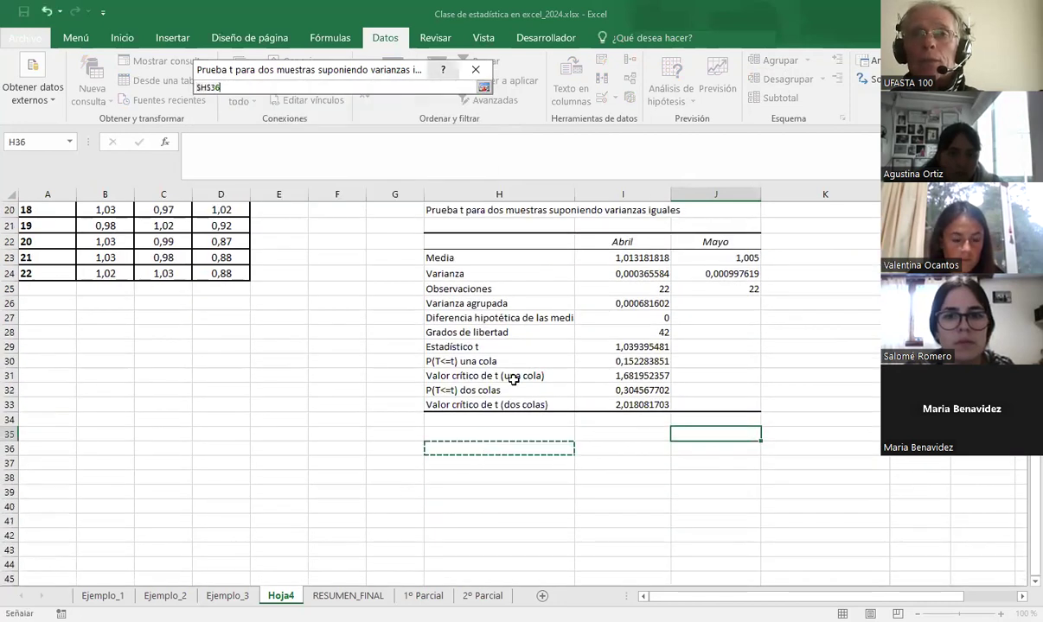
left_click(483, 89)
left_click(437, 90)
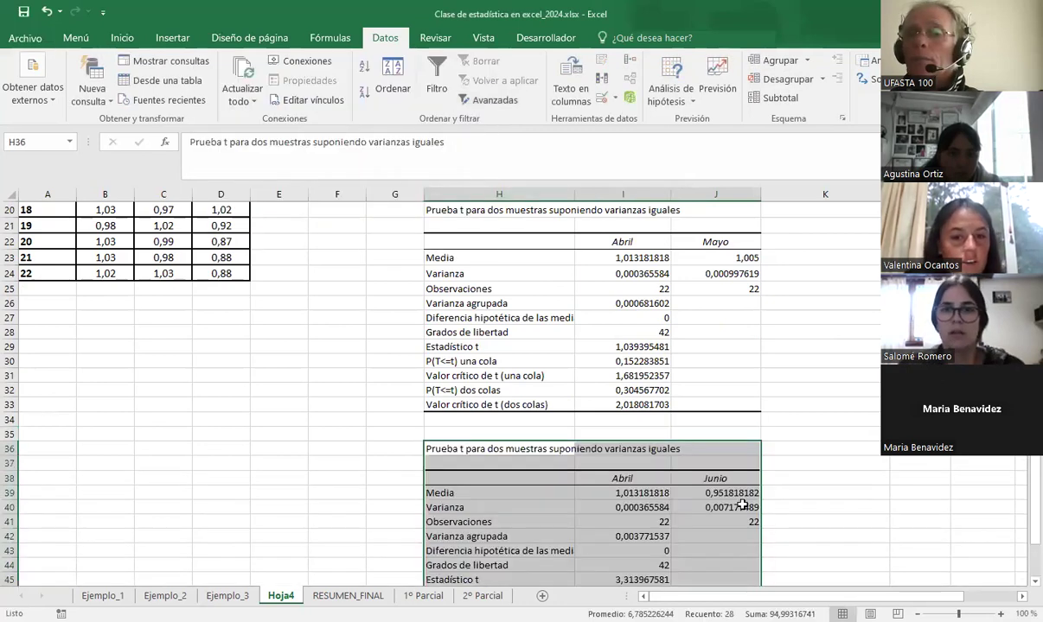
scroll(742, 506, "down", 3)
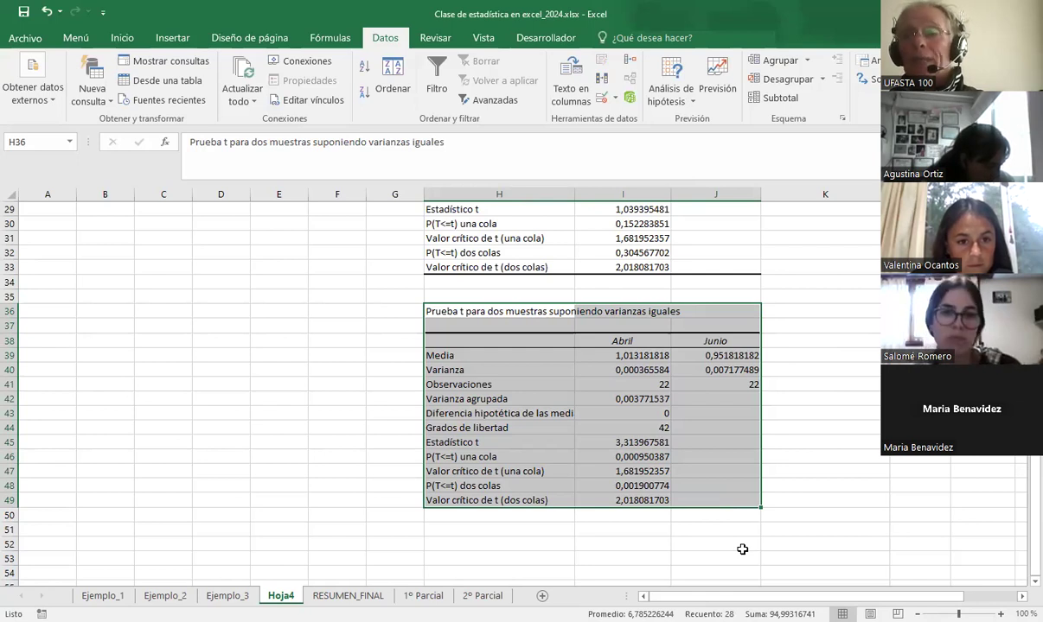
left_click(742, 554)
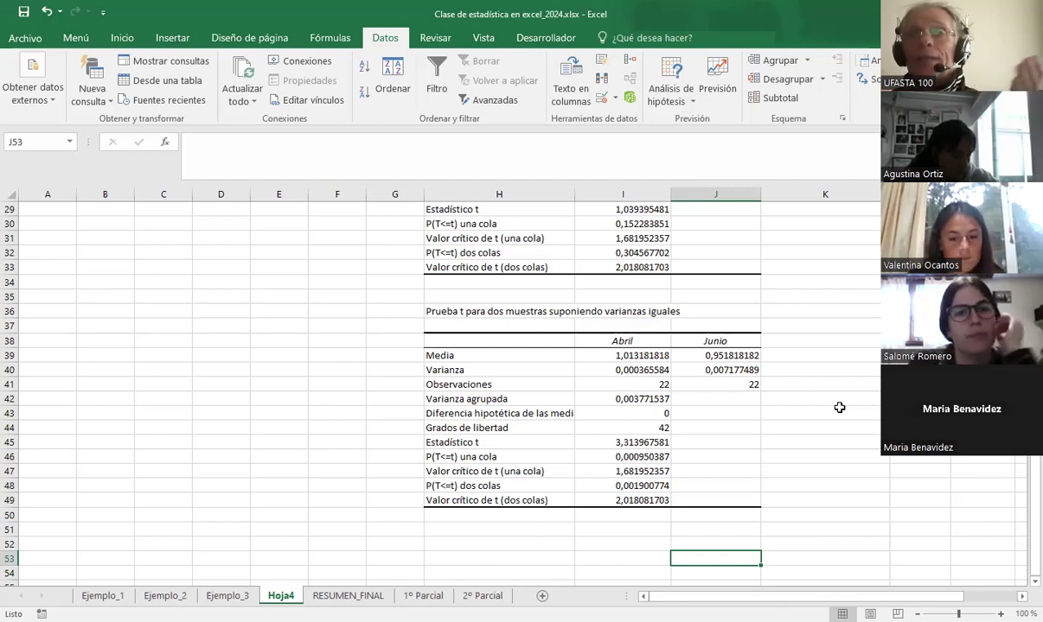
Review the monthly data, the analysis of variance and the t-test tables, and check the within-groups degrees of freedom in J15
scroll(766, 372, "up", 1)
scroll(694, 419, "up", 8)
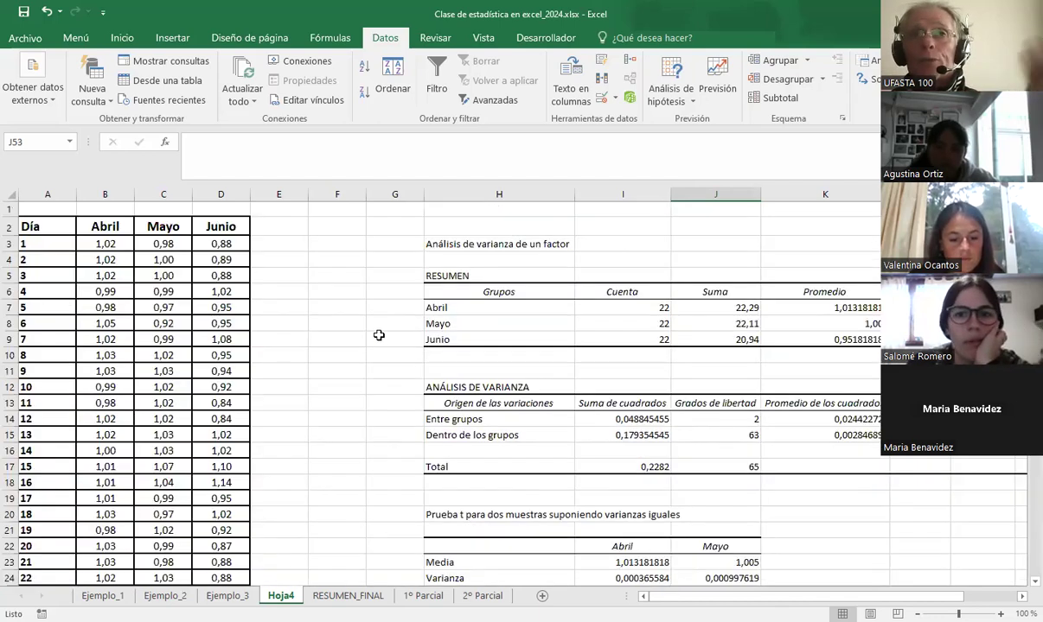
scroll(378, 335, "down", 5)
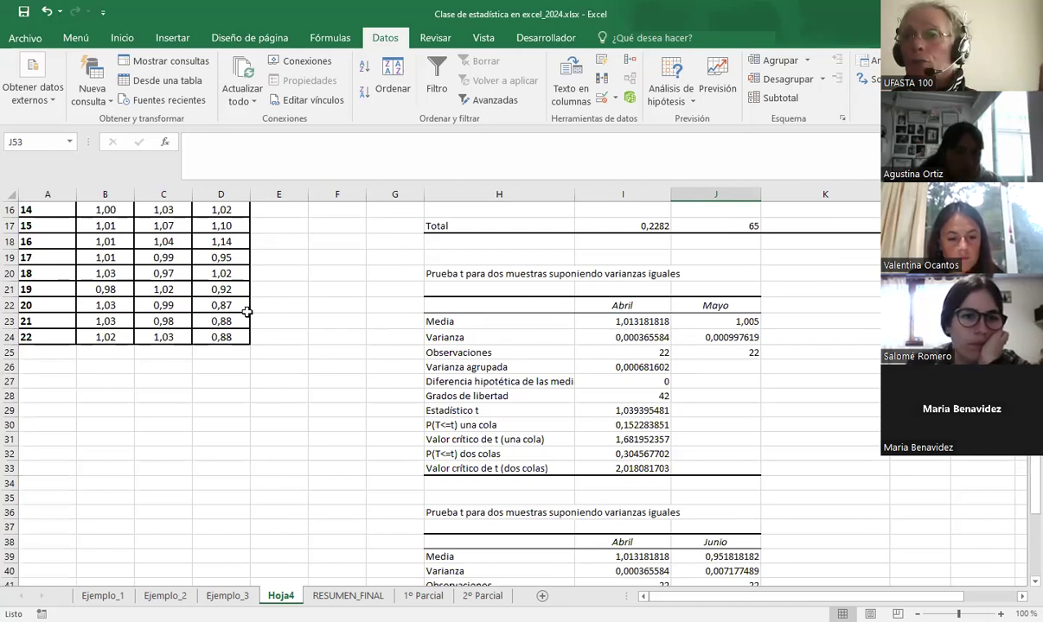
scroll(717, 385, "up", 5)
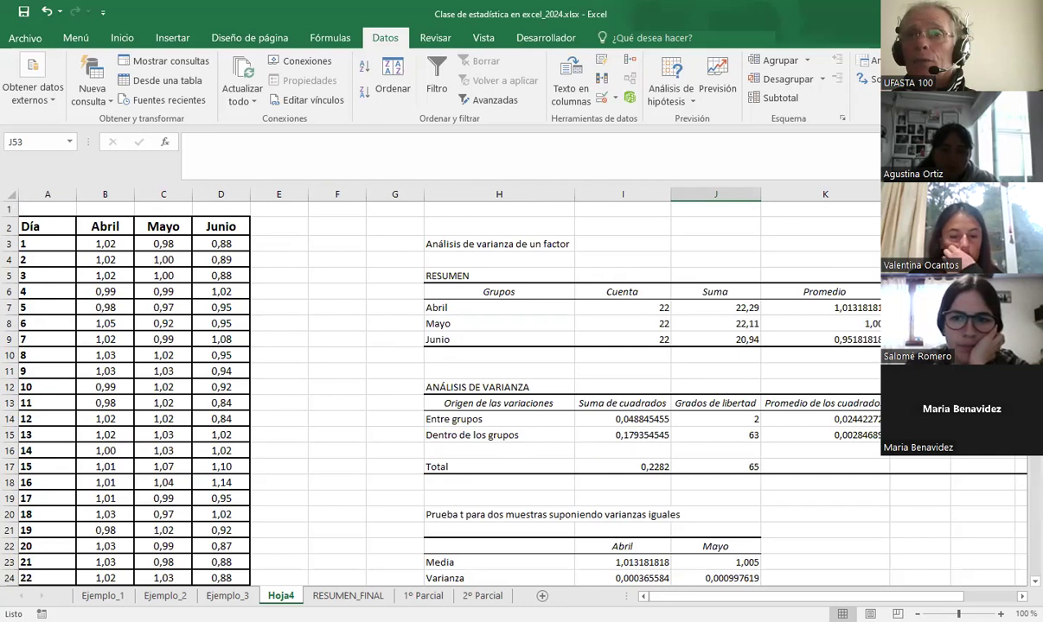
left_click(733, 433)
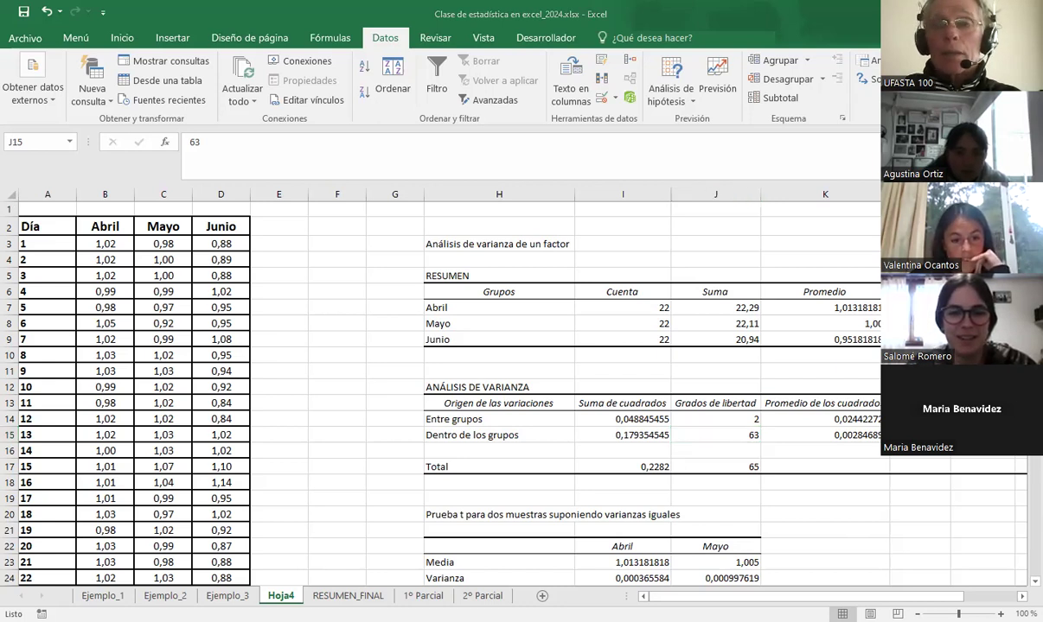
Switch to the Word seminar document and review the Ejercicio 8 ANOVA question and the CV and n values in the Ejercicio 9 table
key("alt+Tab")
scroll(830, 488, "down", 5)
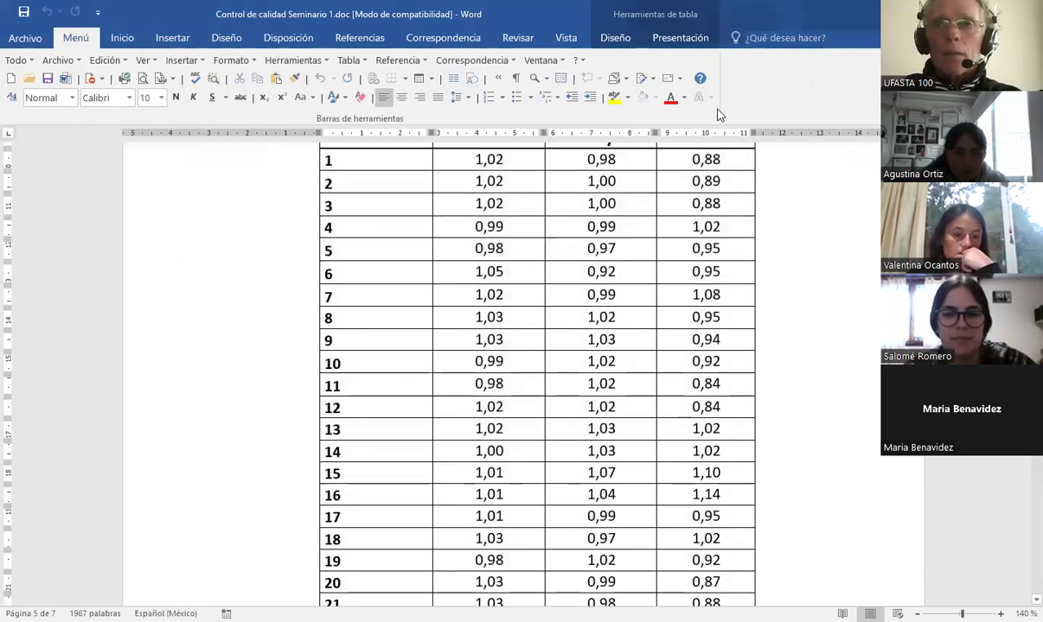
scroll(701, 356, "down", 5)
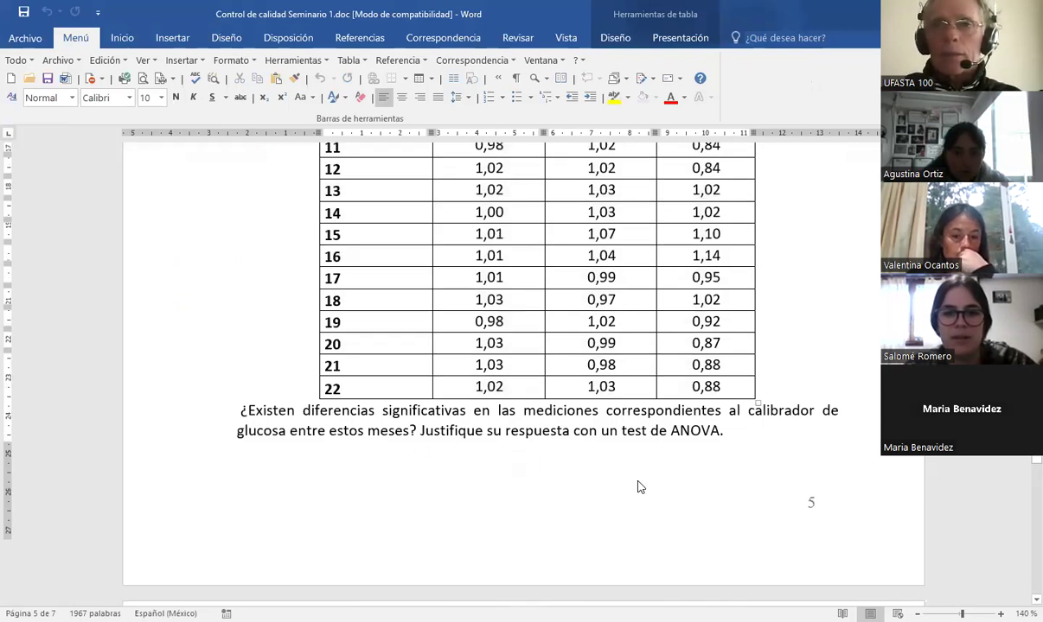
scroll(637, 487, "down", 8)
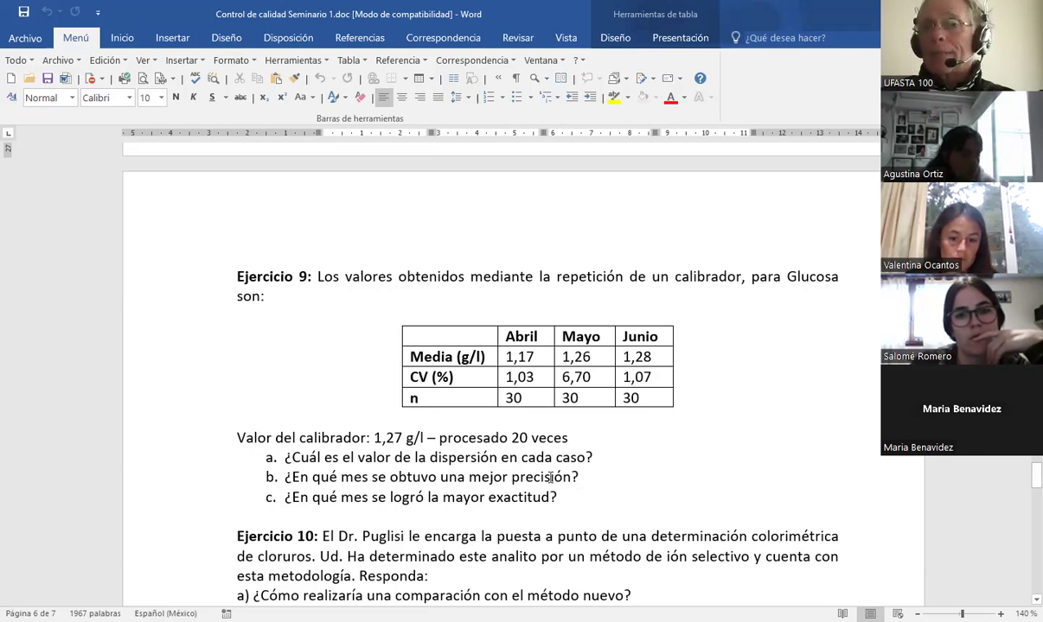
left_click(536, 377)
left_click(641, 377)
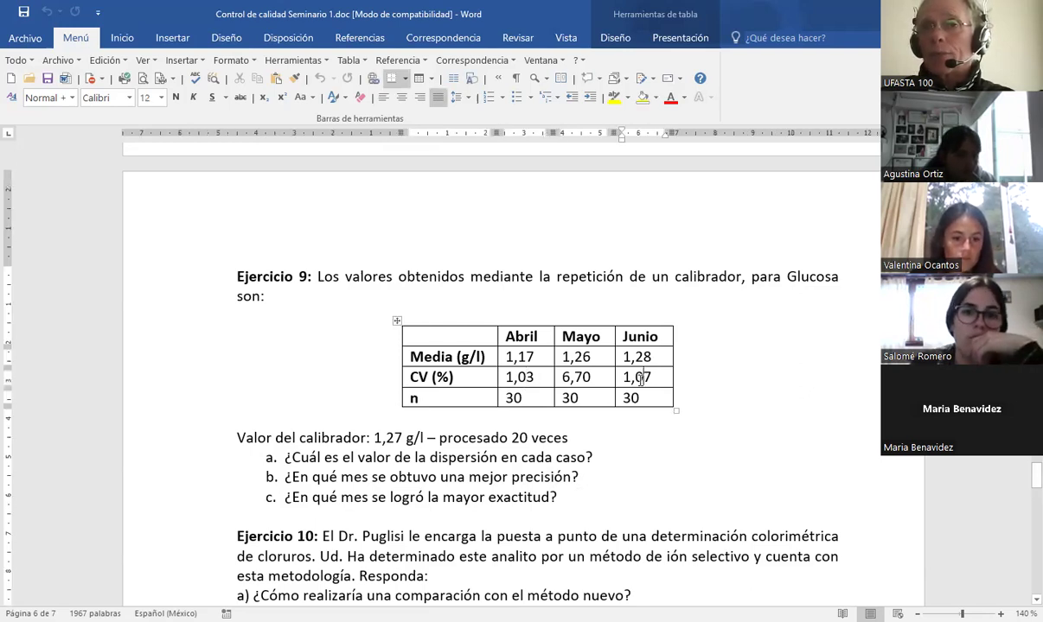
left_click(585, 377)
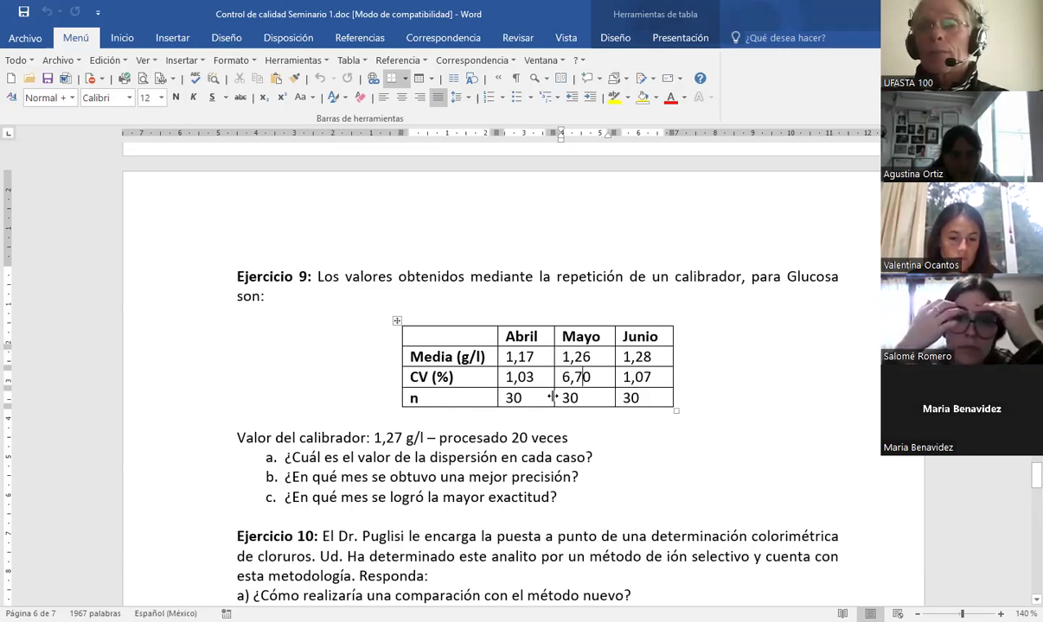
left_click(539, 398)
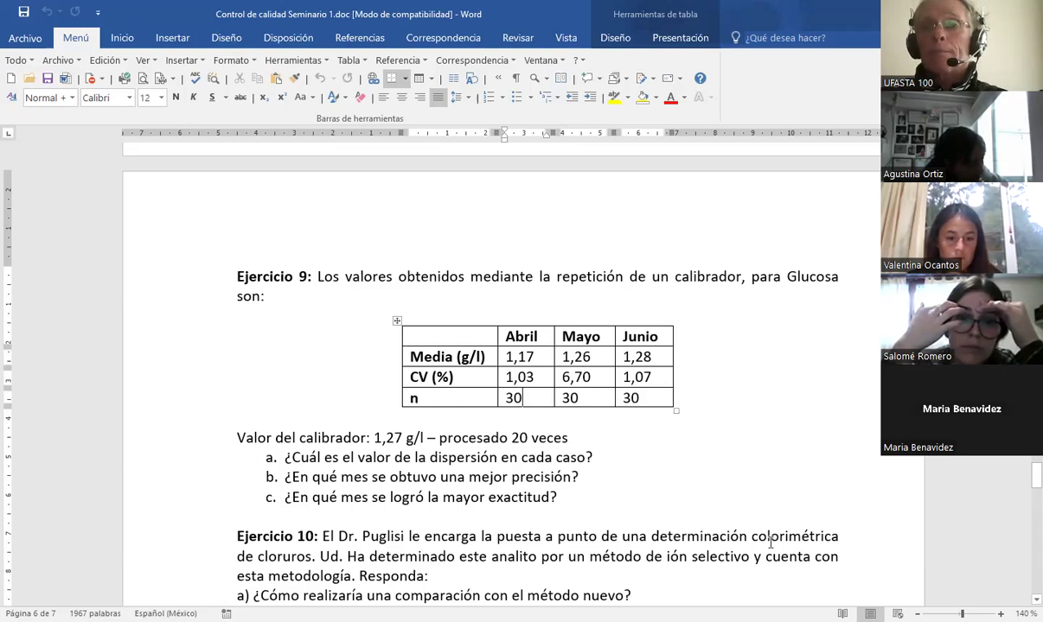
Read through Ejercicio 10 and the true-or-false statements to the end of the document, and return to Ejercicio 9
scroll(771, 542, "down", 4)
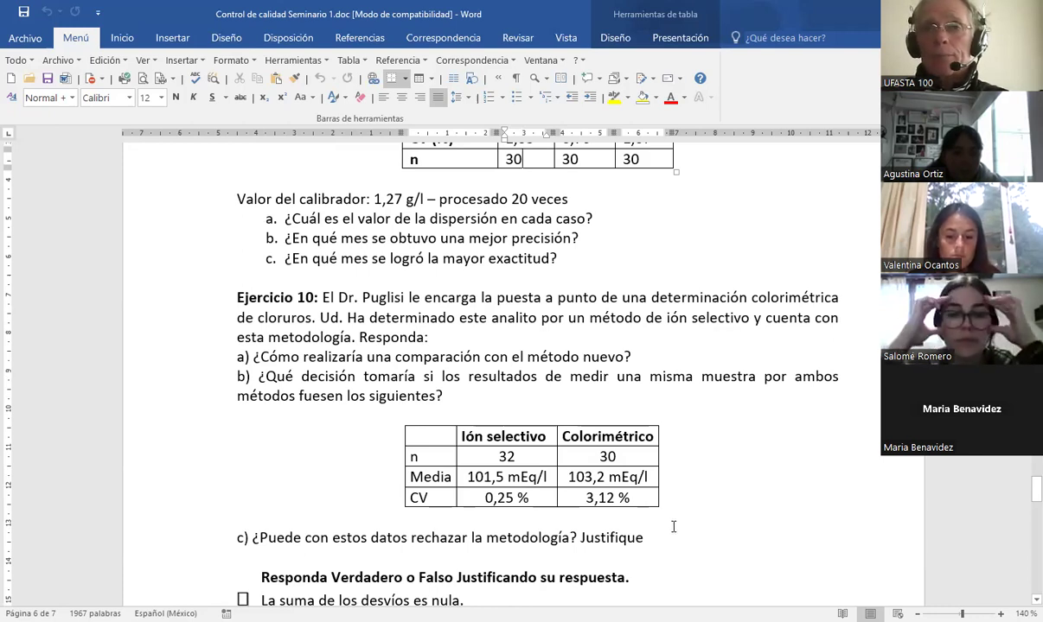
scroll(673, 527, "down", 5)
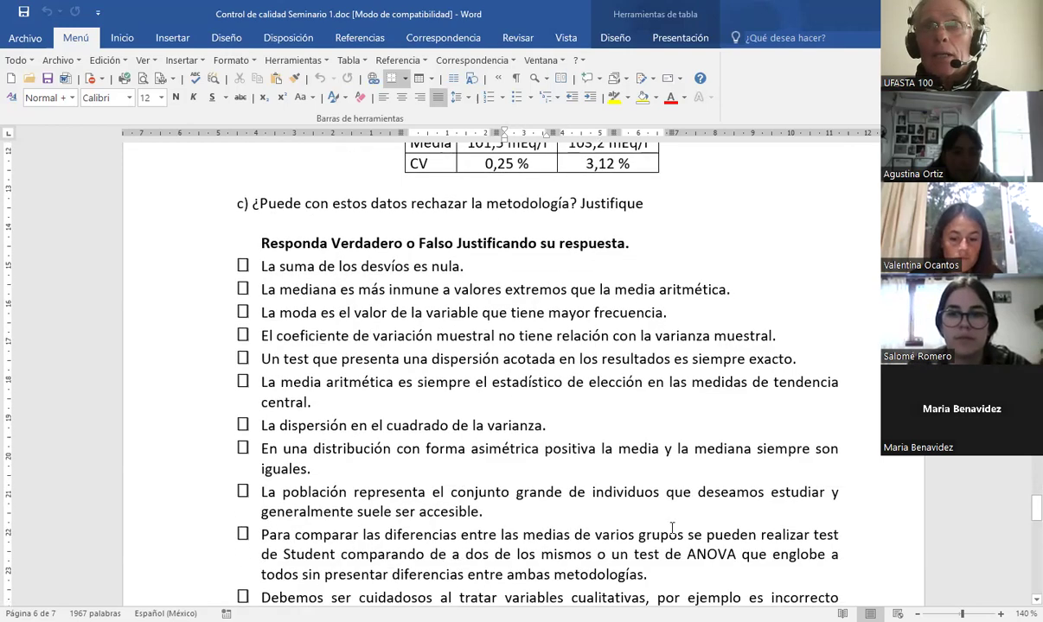
scroll(652, 521, "down", 3)
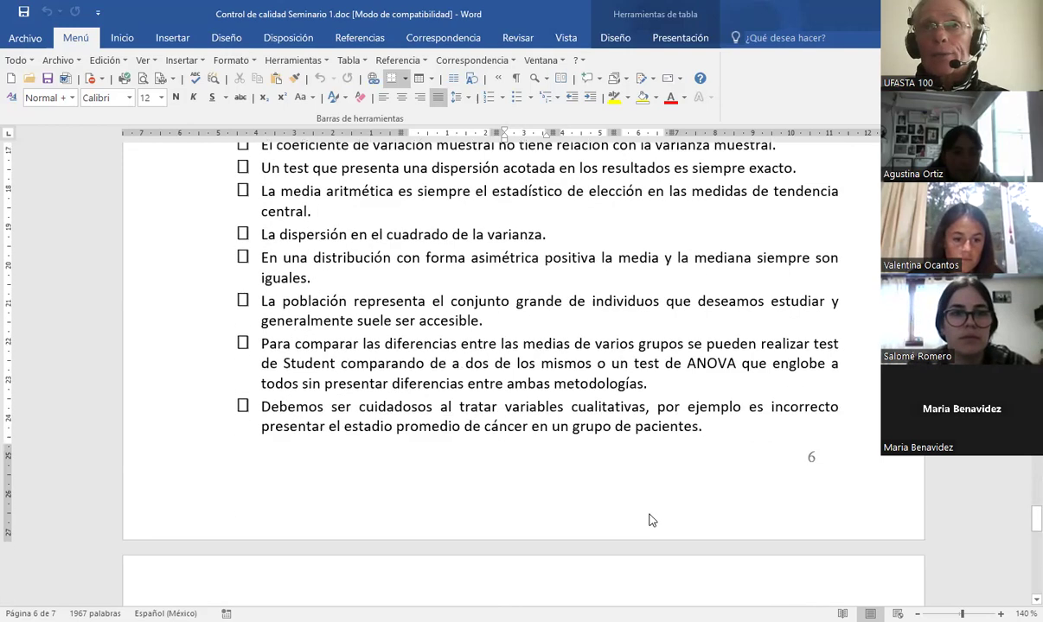
scroll(652, 520, "down", 6)
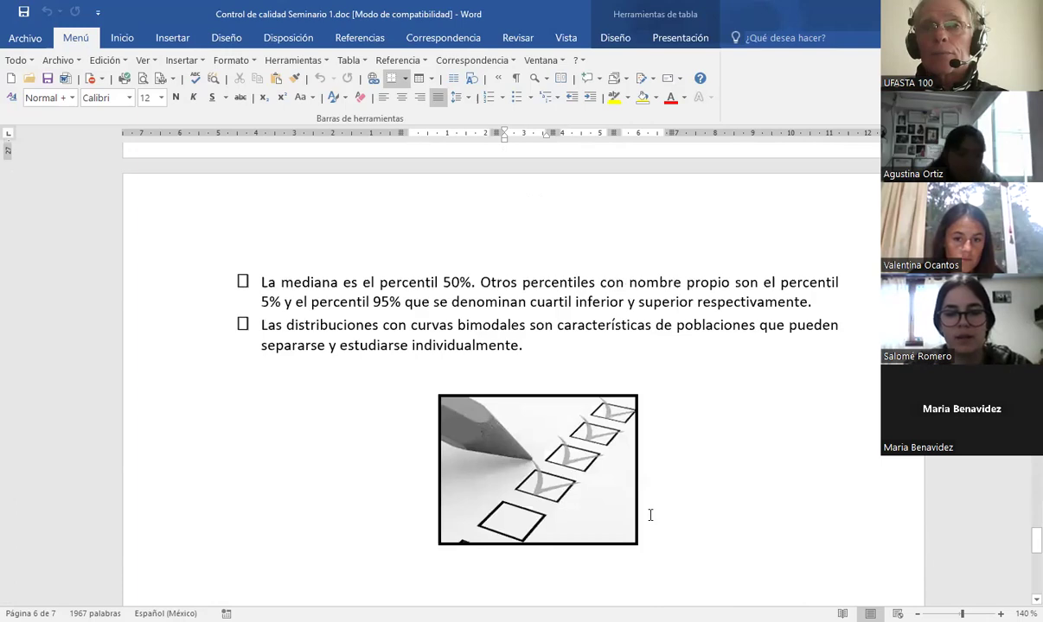
scroll(648, 513, "up", 1)
scroll(649, 515, "up", 14)
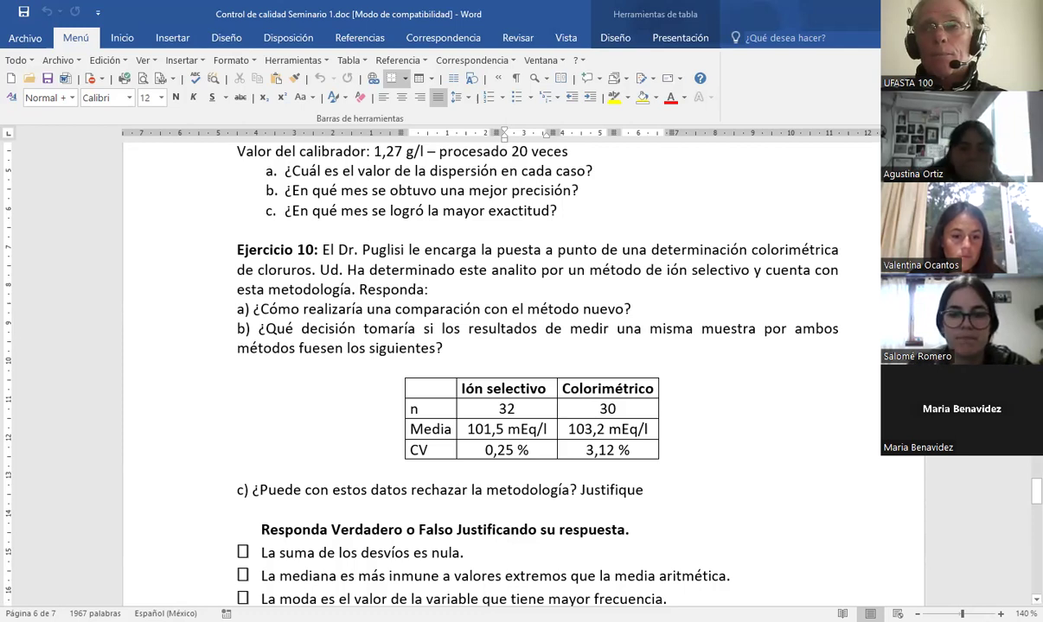
scroll(524, 372, "up", 3)
scroll(524, 371, "up", 5)
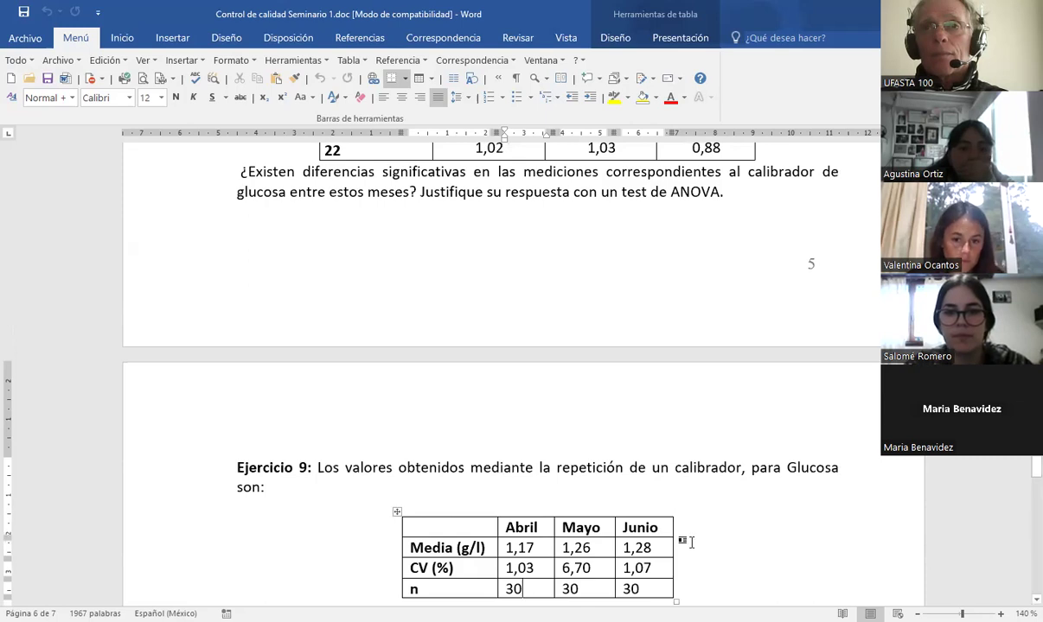
scroll(545, 536, "down", 10)
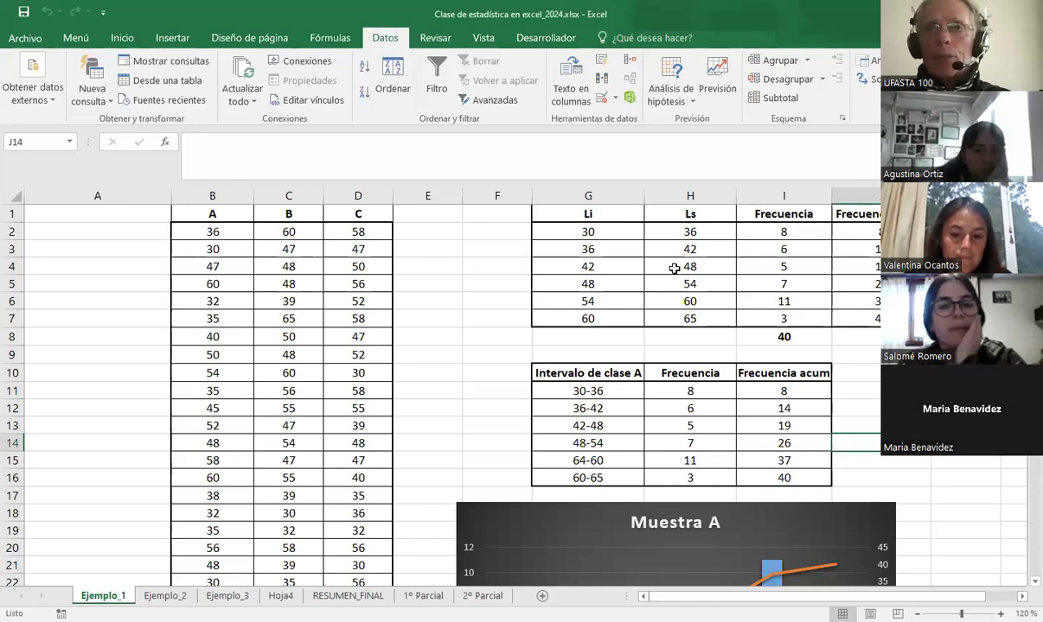
Review the Ejemplo_1 data and statistics, and start a Histogram analysis with sample A's column, B1:B41, as the input range
scroll(335, 486, "down", 12)
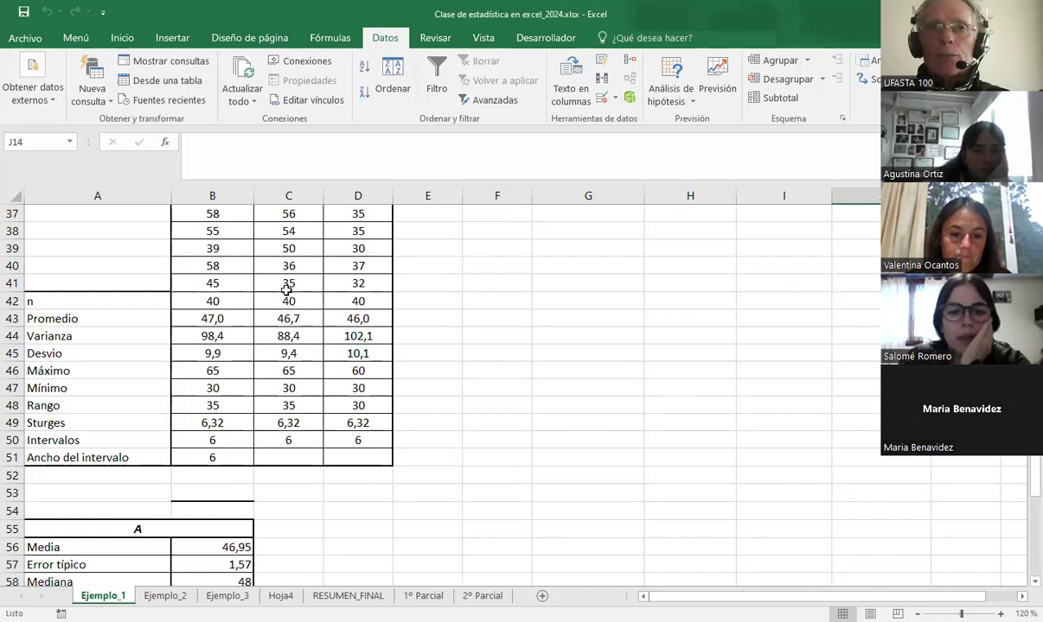
scroll(503, 561, "down", 3)
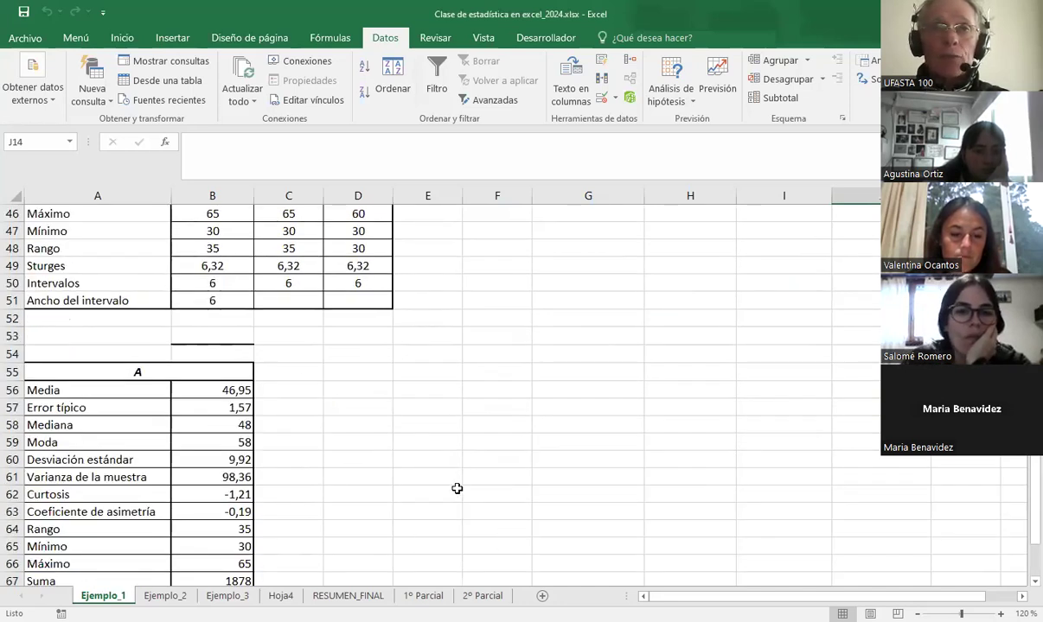
scroll(457, 488, "up", 4)
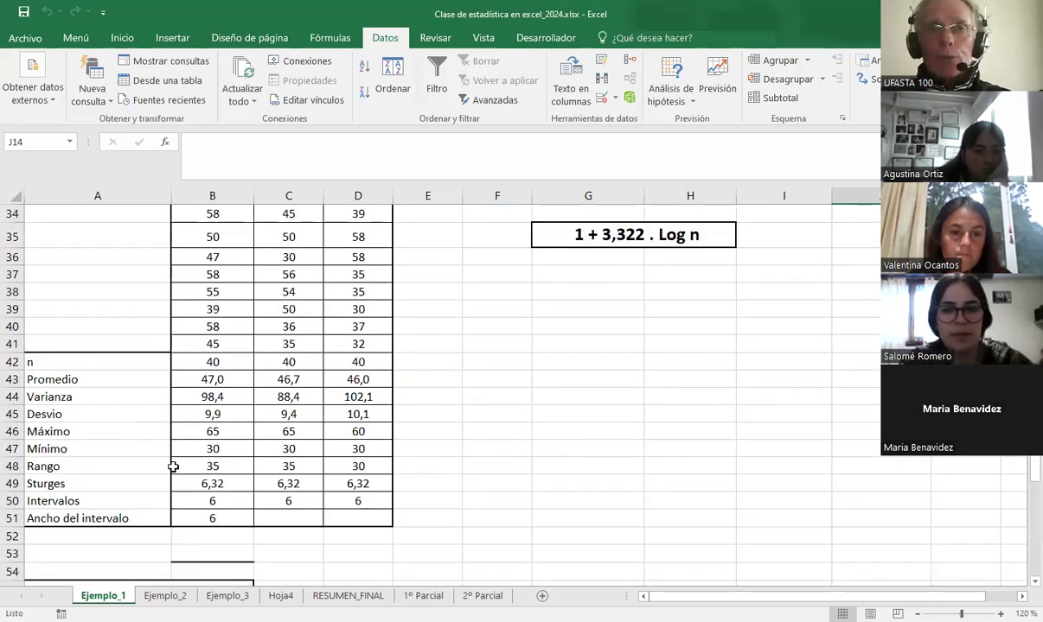
scroll(535, 517, "up", 11)
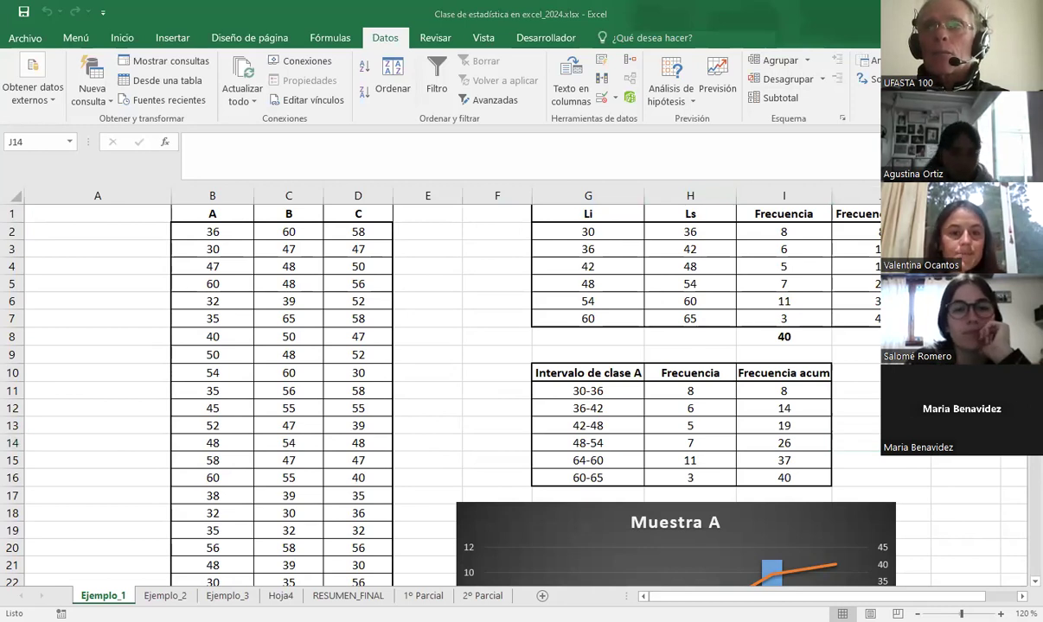
left_click(867, 60)
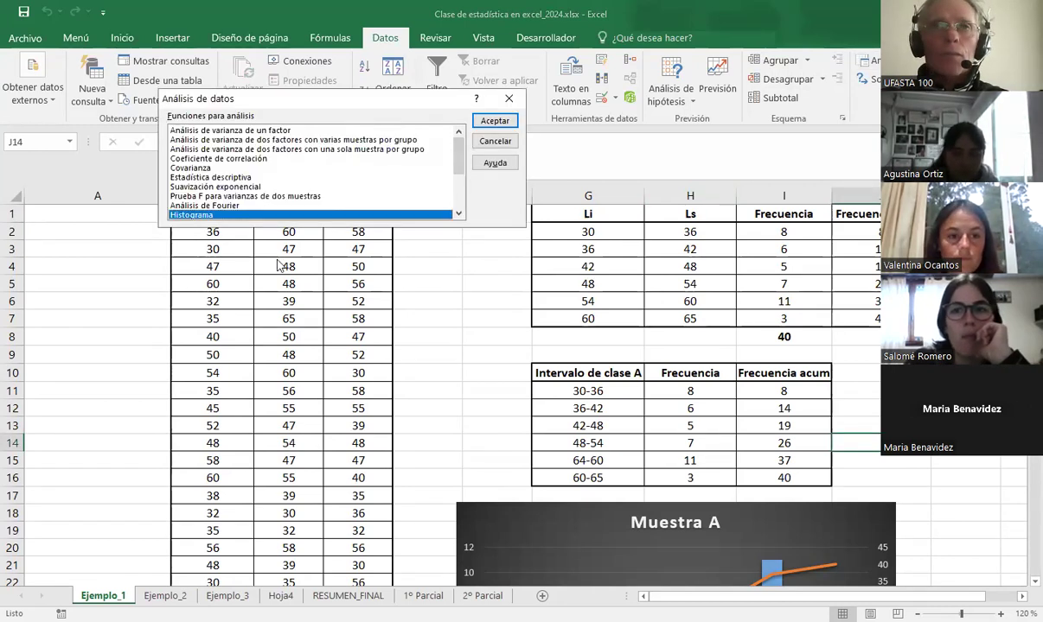
left_click(494, 122)
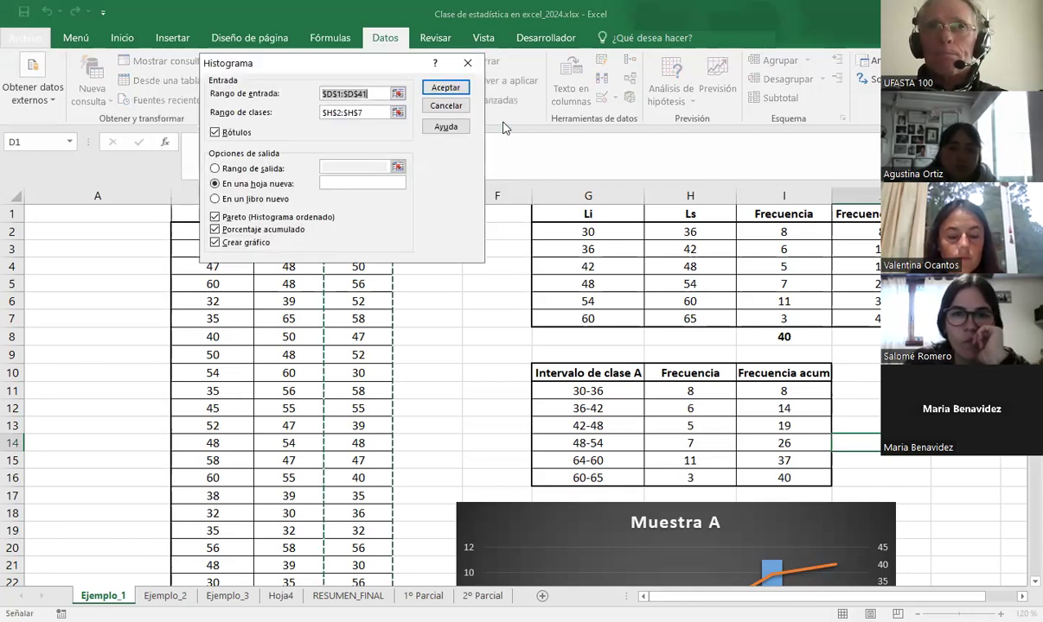
left_click(397, 94)
left_click_drag(212, 211, 207, 234)
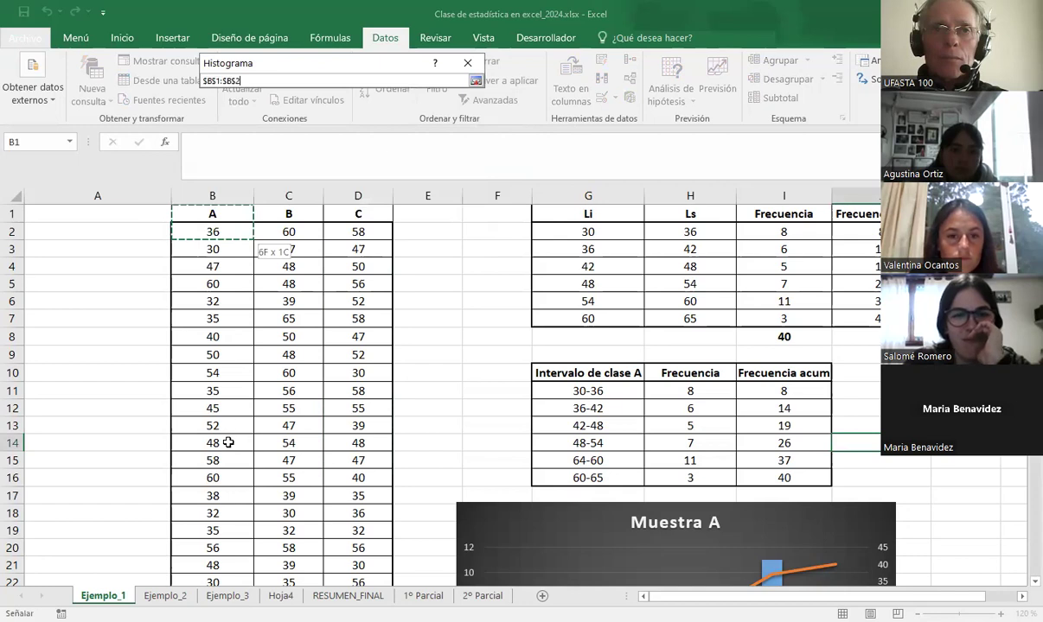
left_click_drag(228, 442, 212, 448)
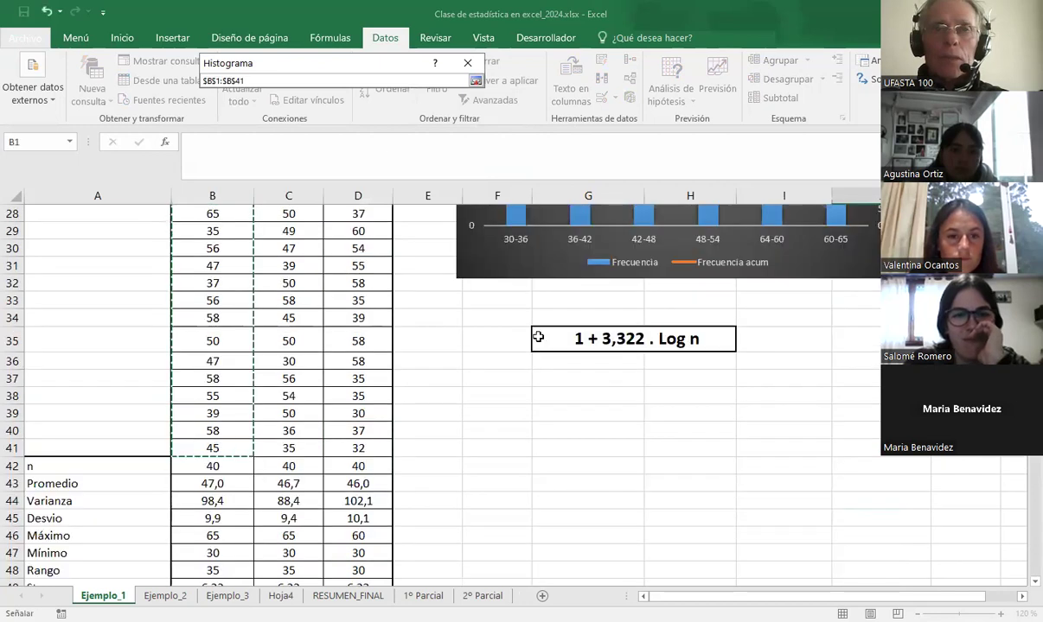
left_click(476, 81)
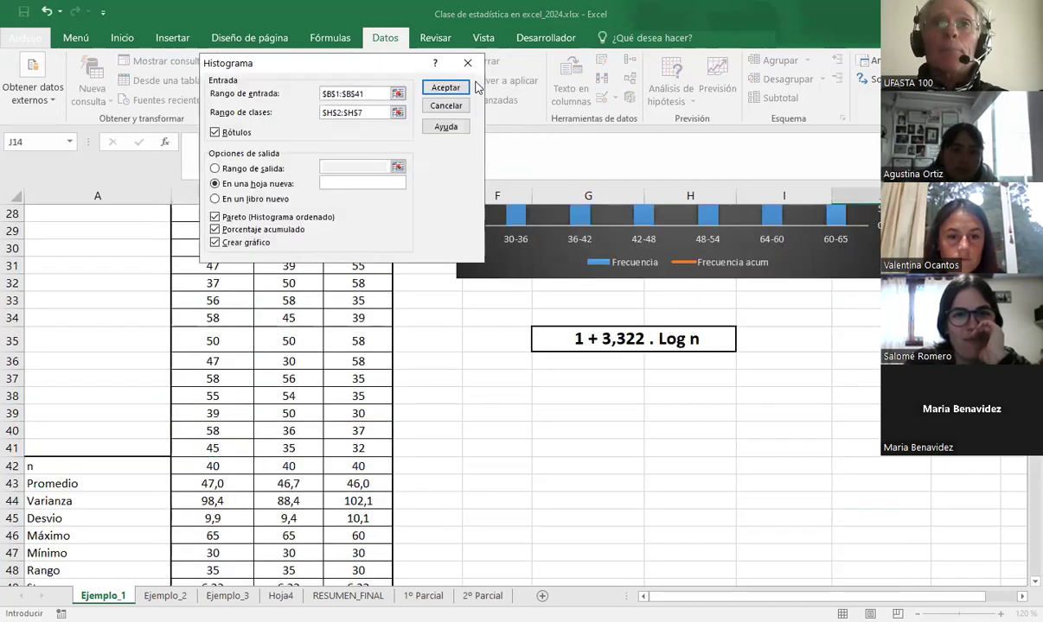
Set the histogram's class range to the upper limits H2:H7 and generate it on a new sheet with Pareto, cumulative percentage and chart
left_click(397, 114)
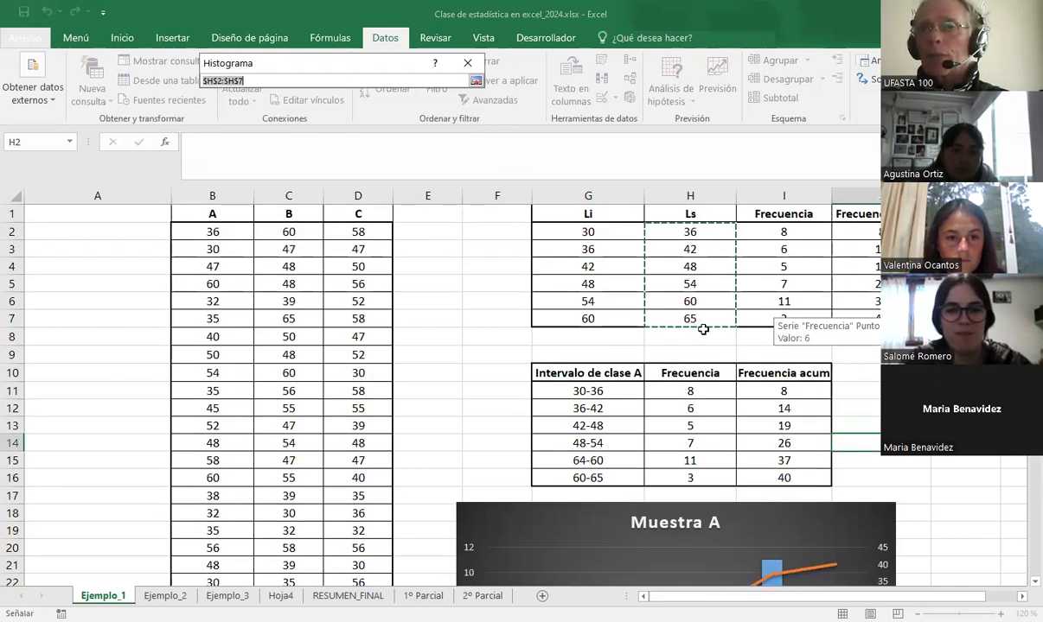
left_click_drag(702, 232, 702, 249)
left_click_drag(700, 318, 696, 319)
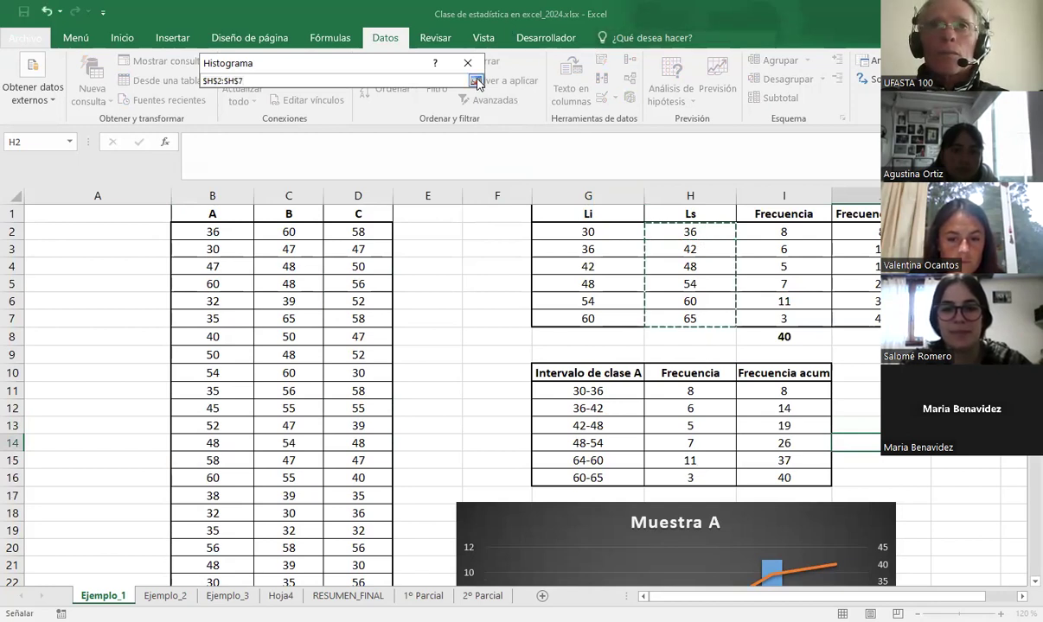
key("Return")
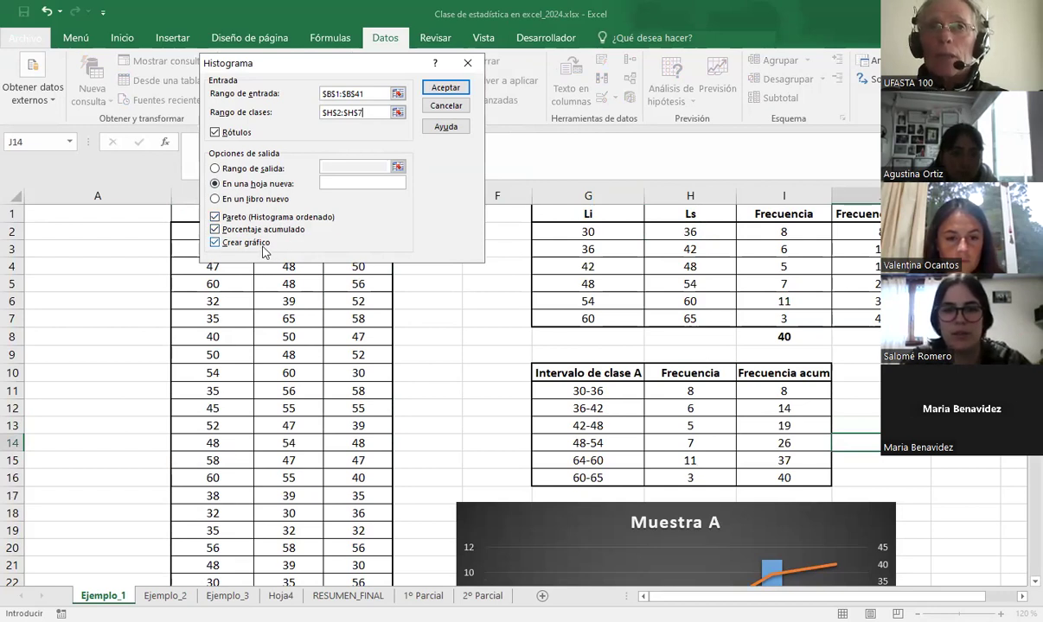
left_click(447, 90)
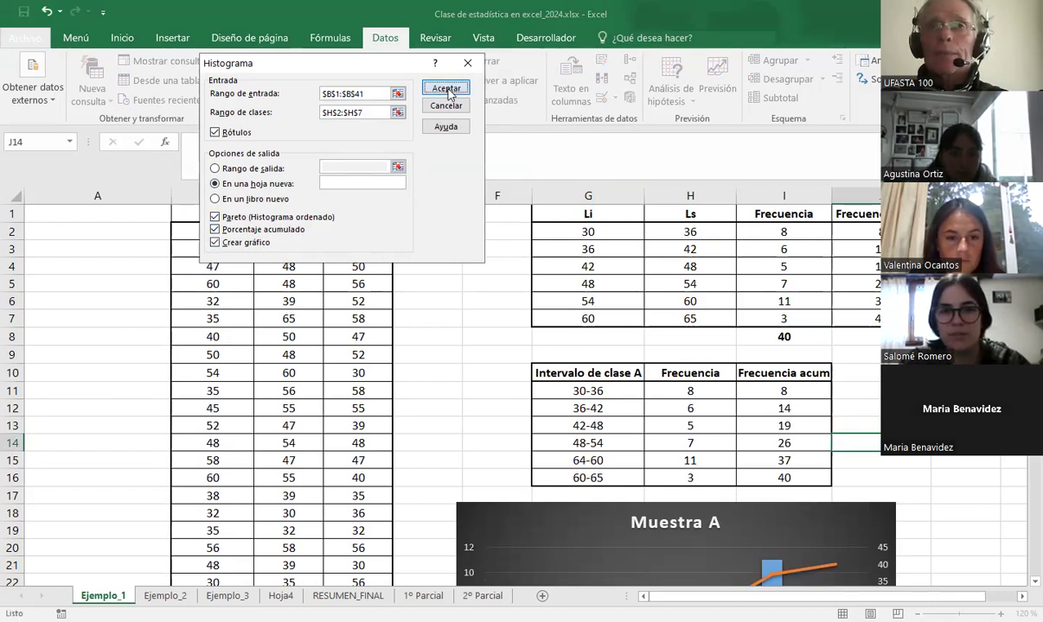
Enlarge the Histograma chart in height and width and place it beside the frequency tables, spanning about rows 3 to 19
left_click(615, 362)
left_click_drag(615, 362, 621, 455)
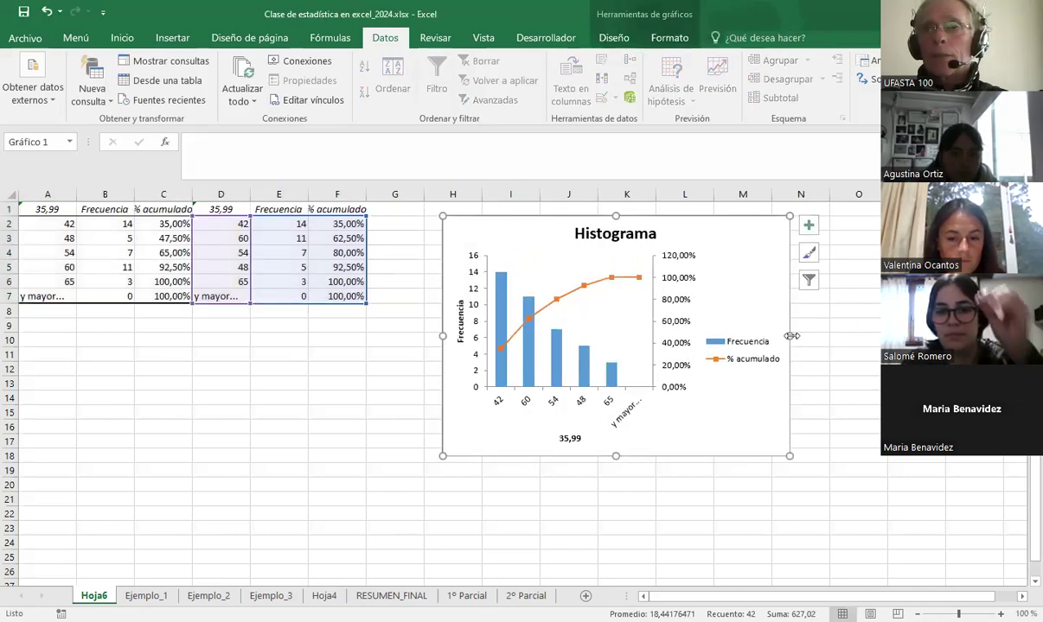
left_click_drag(791, 336, 822, 333)
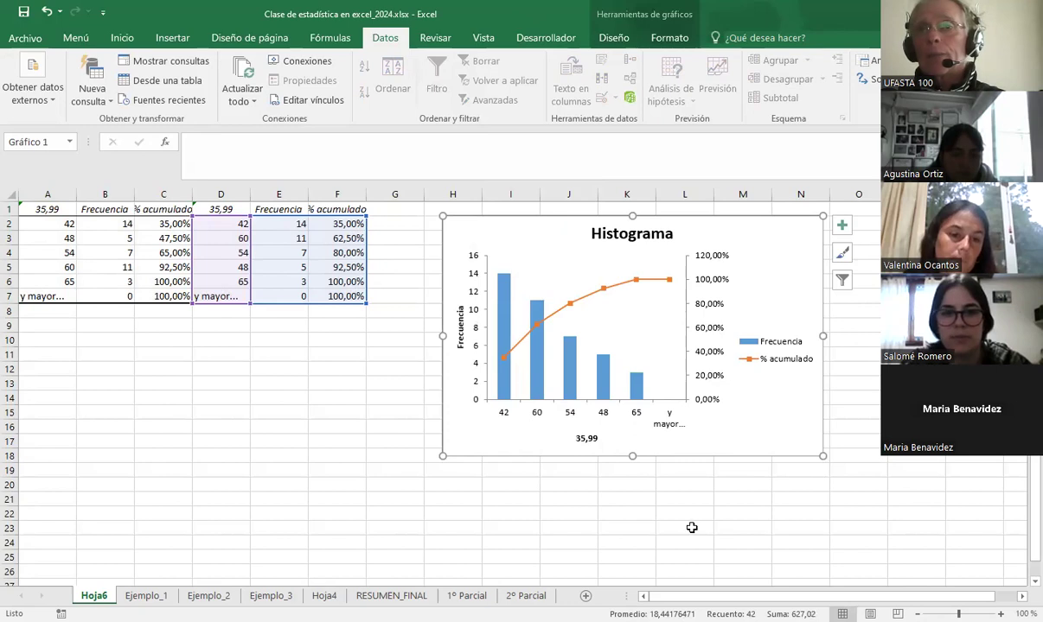
left_click_drag(770, 241, 745, 278)
left_click_drag(793, 373, 815, 372)
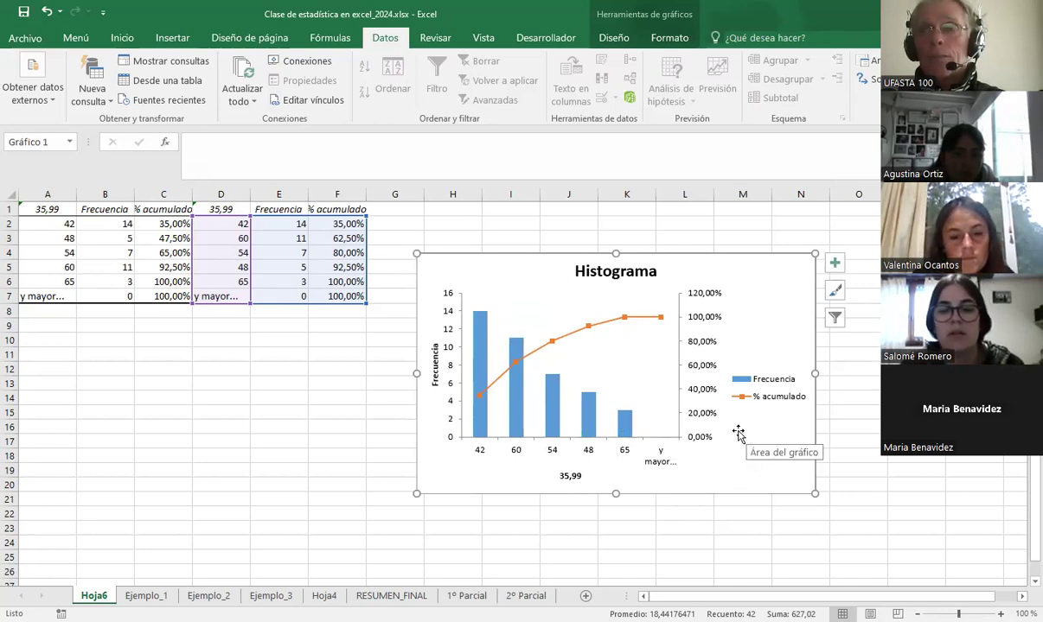
mouse_move(618, 432)
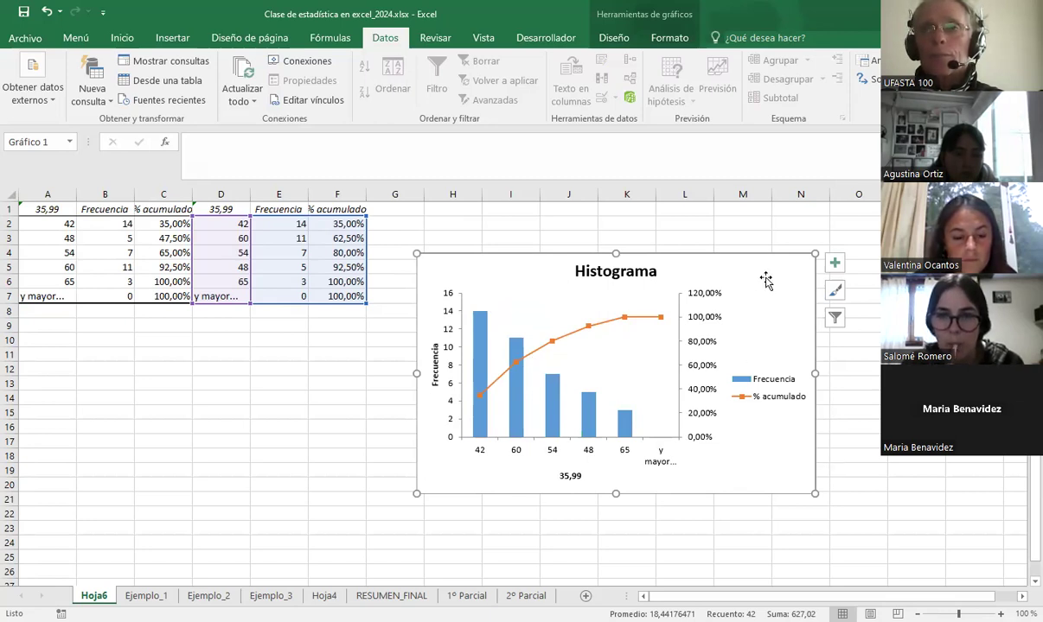
left_click_drag(768, 275, 776, 252)
left_click(277, 500)
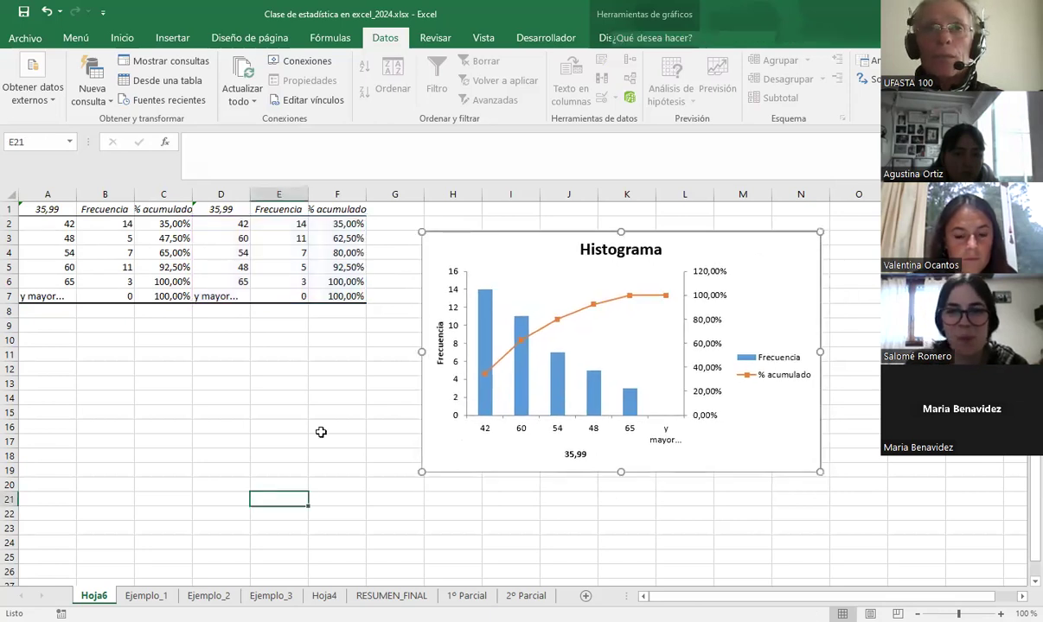